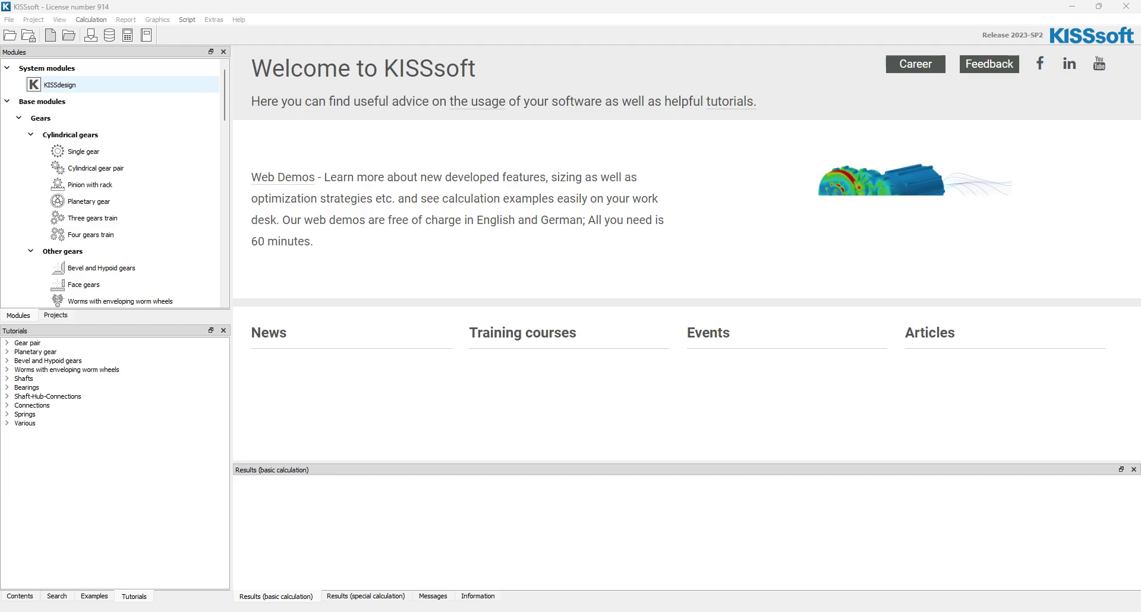
Step: Open the KISSdesign module and sketch the first horizontal shaft, three grid squares long, near the sketch area's upper edge
{"action": "double_click", "coordinate": [60, 85]}
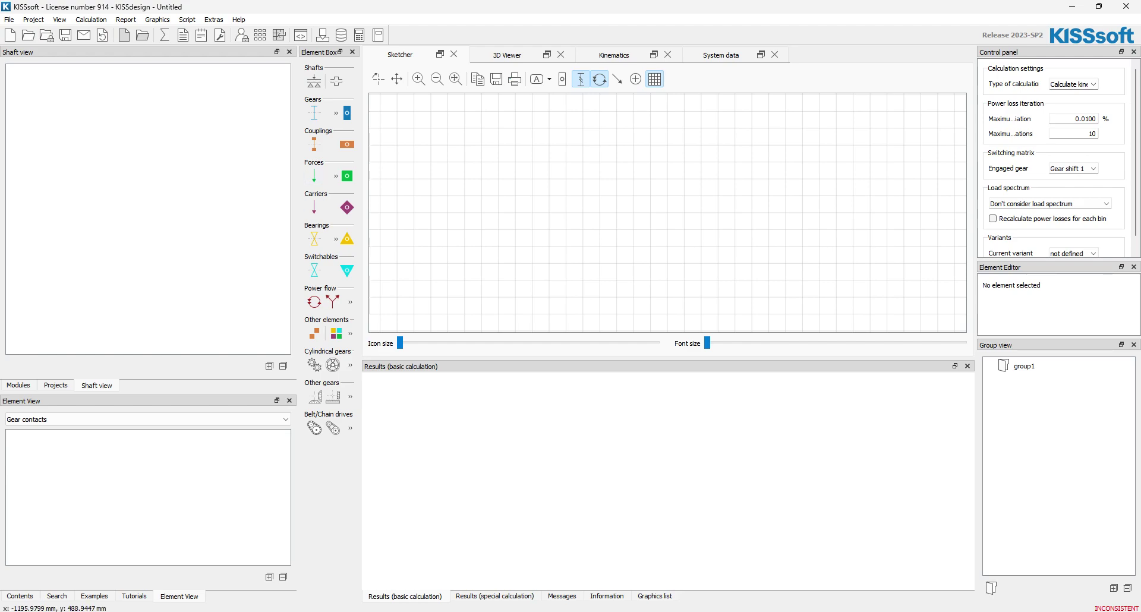
{"action": "left_click", "coordinate": [464, 128]}
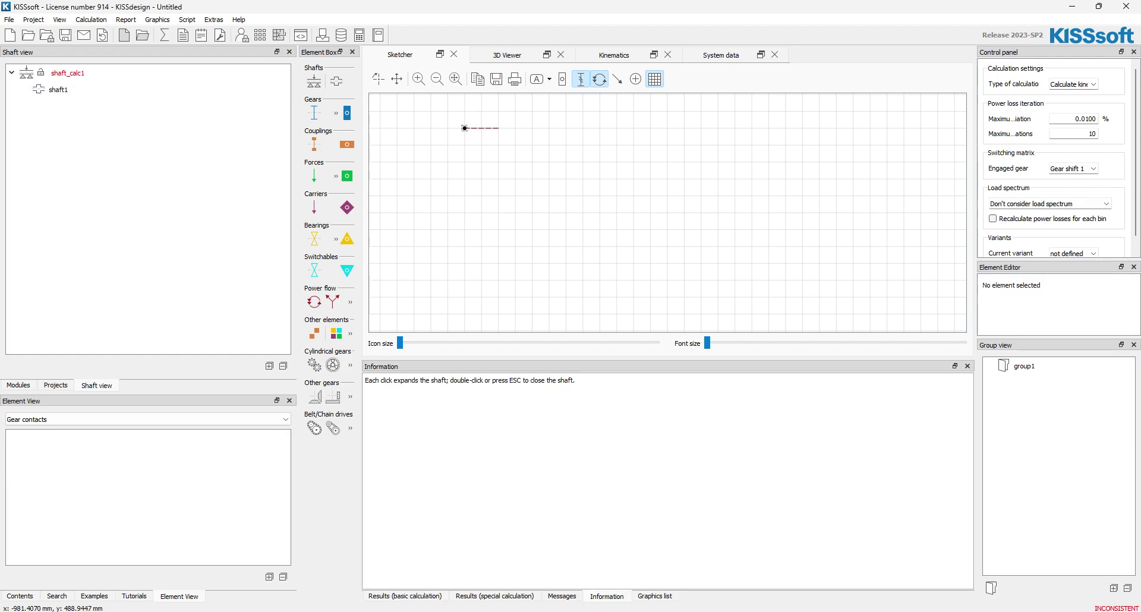
{"action": "left_click", "coordinate": [516, 128]}
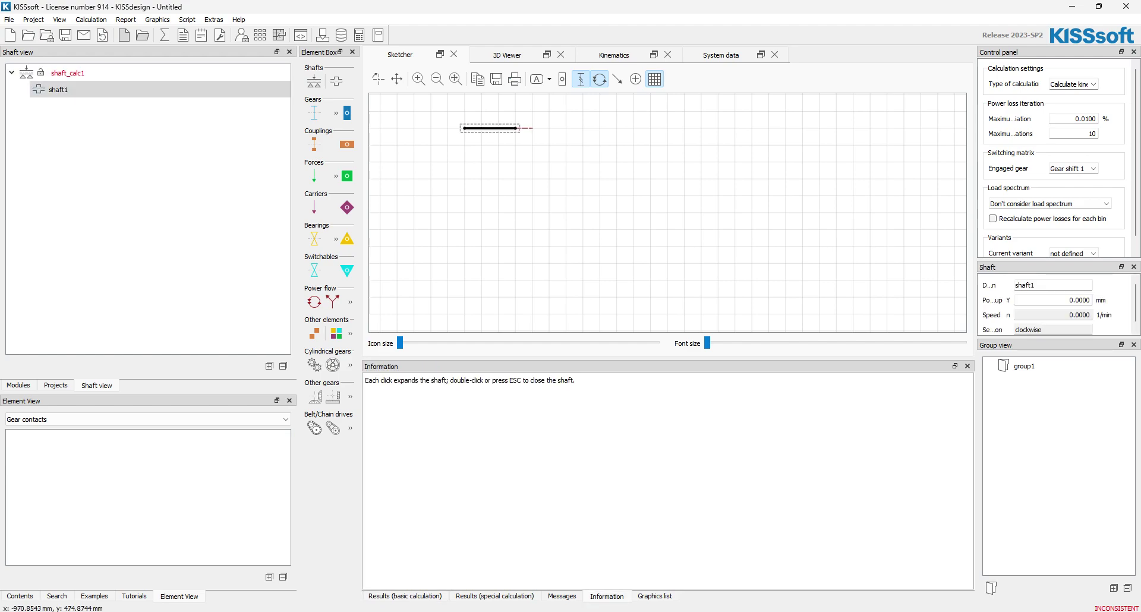
{"action": "key", "text": "Escape"}
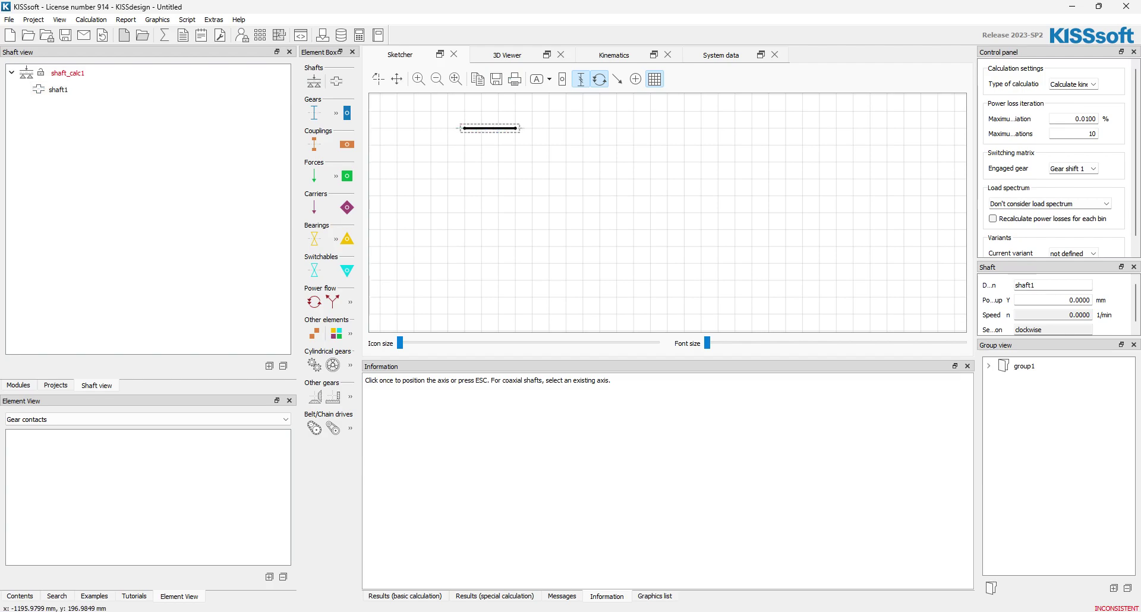
Step: Sketch two more parallel shafts of the same length below the first, each spaced three grid squares apart
{"action": "left_click", "coordinate": [464, 178]}
{"action": "left_click", "coordinate": [516, 178]}
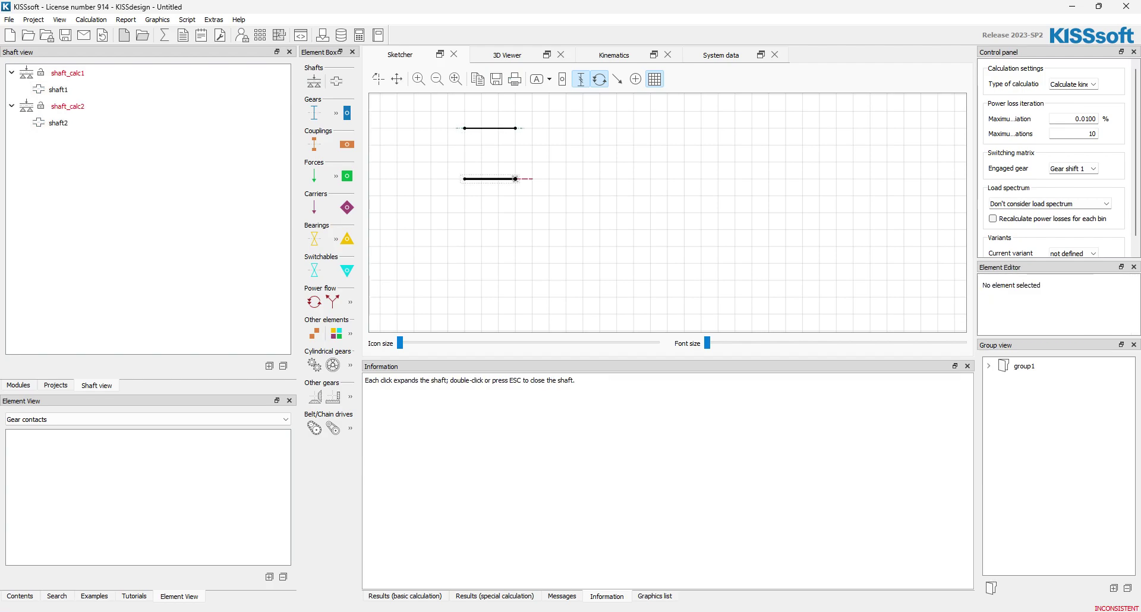
{"action": "double_click", "coordinate": [516, 178]}
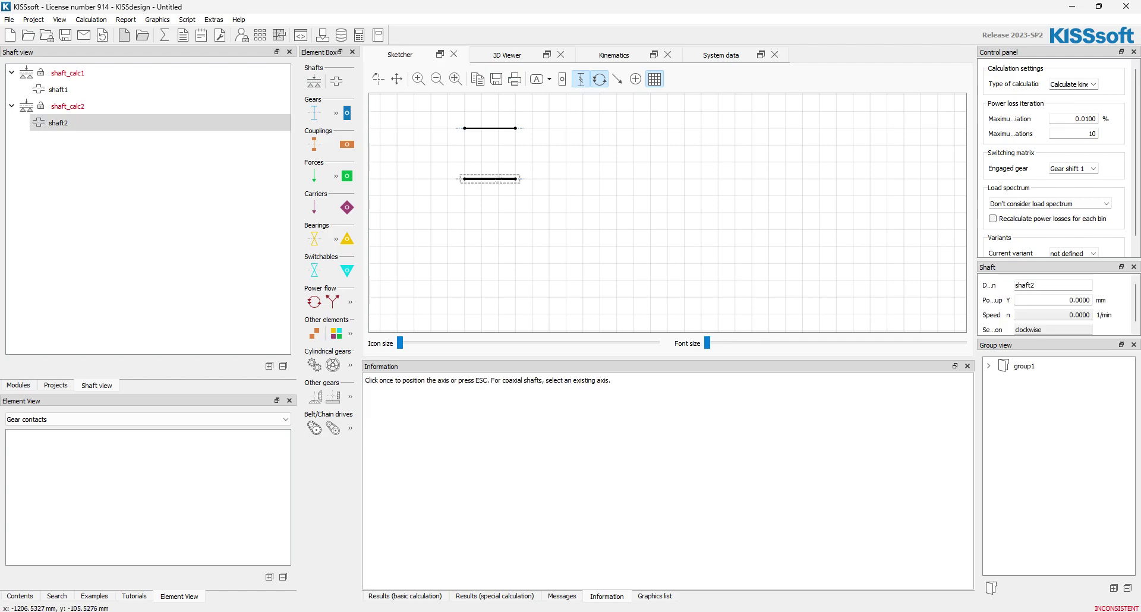
{"action": "left_click", "coordinate": [464, 229]}
{"action": "double_click", "coordinate": [516, 230]}
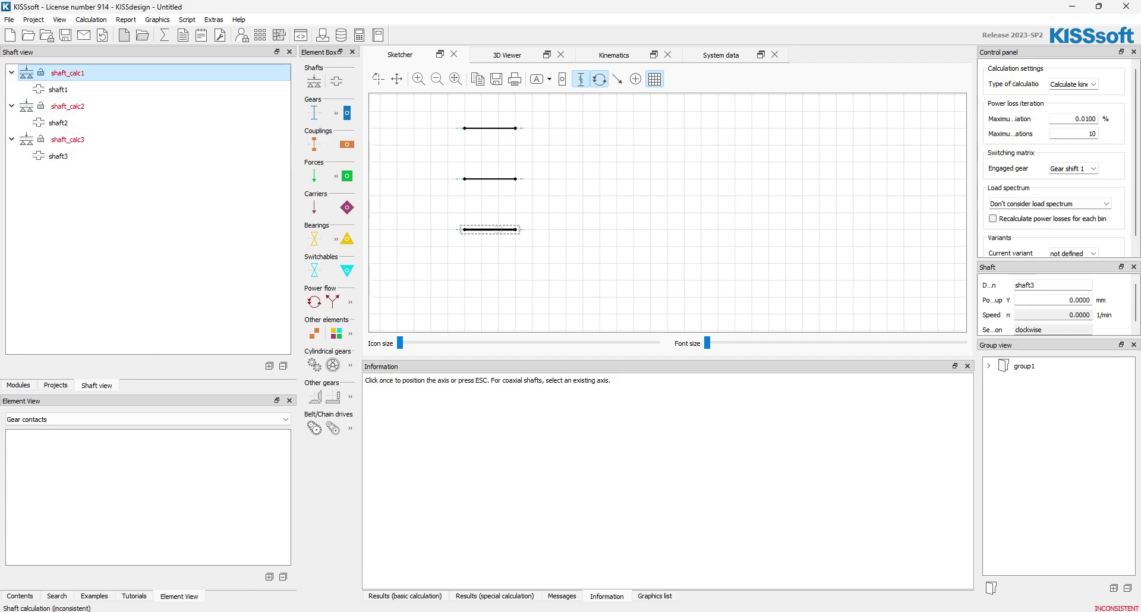
Step: Rename the first shaft calculation as input_calc1
{"action": "left_click", "coordinate": [67, 73]}
{"action": "key", "text": "F2"}
{"action": "left_click_drag", "start_coordinate": [65, 73], "coordinate": [52, 73]}
{"action": "type", "text": "inpu"}
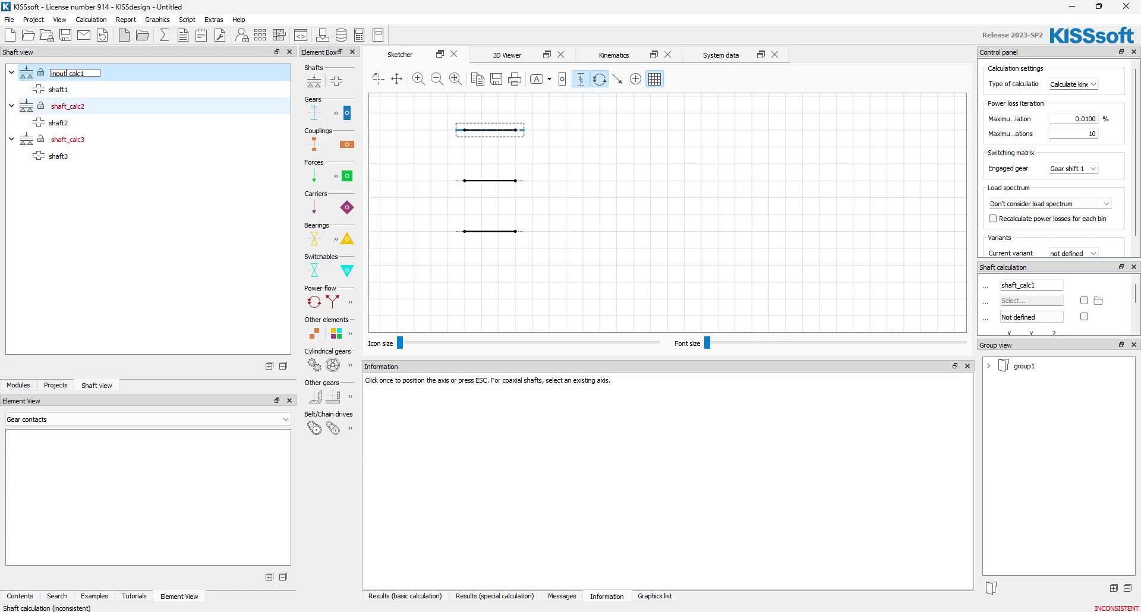
Step: Rename the second shaft calculation as intermediate_calc2
{"action": "left_click", "coordinate": [67, 106]}
{"action": "double_click", "coordinate": [68, 106]}
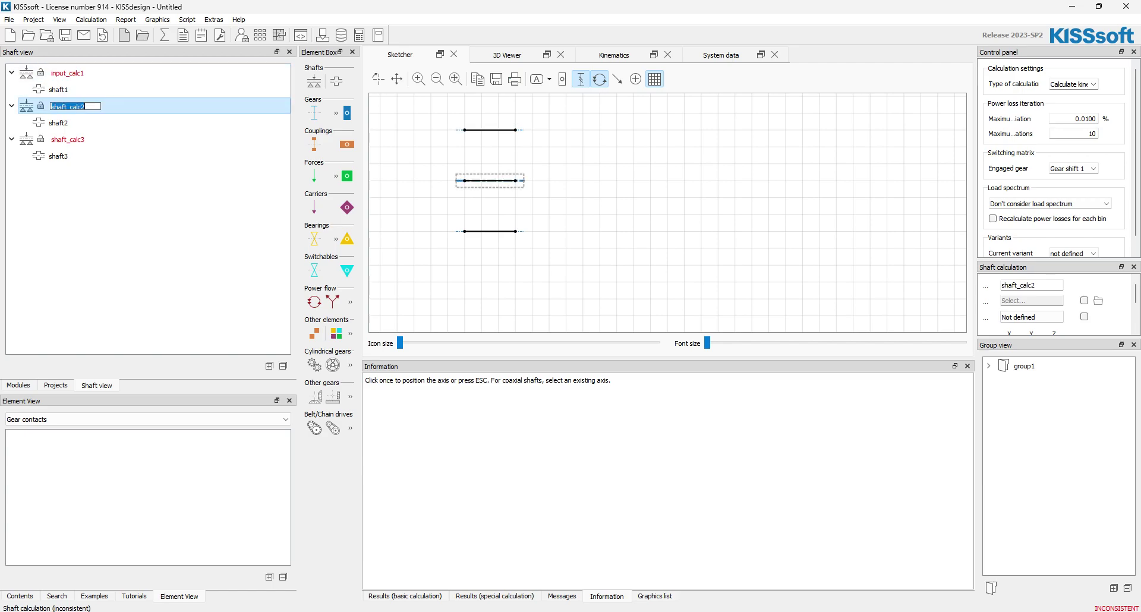
{"action": "left_click_drag", "start_coordinate": [51, 107], "coordinate": [65, 106]}
{"action": "type", "text": "intermediate"}
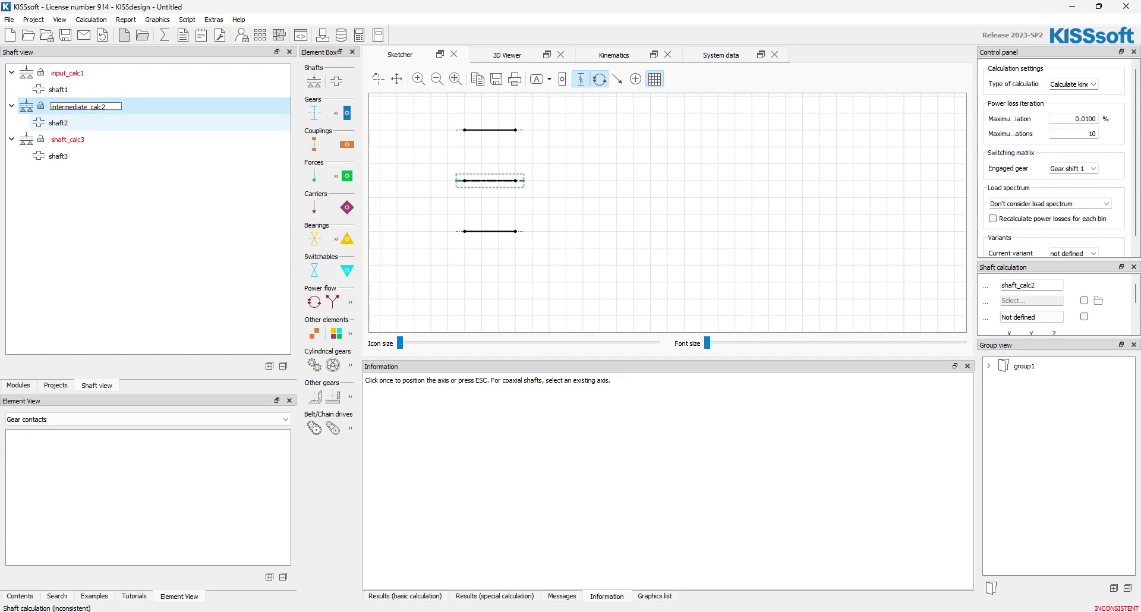
Step: Rename the third shaft calculation as output_calc3
{"action": "left_click", "coordinate": [68, 140]}
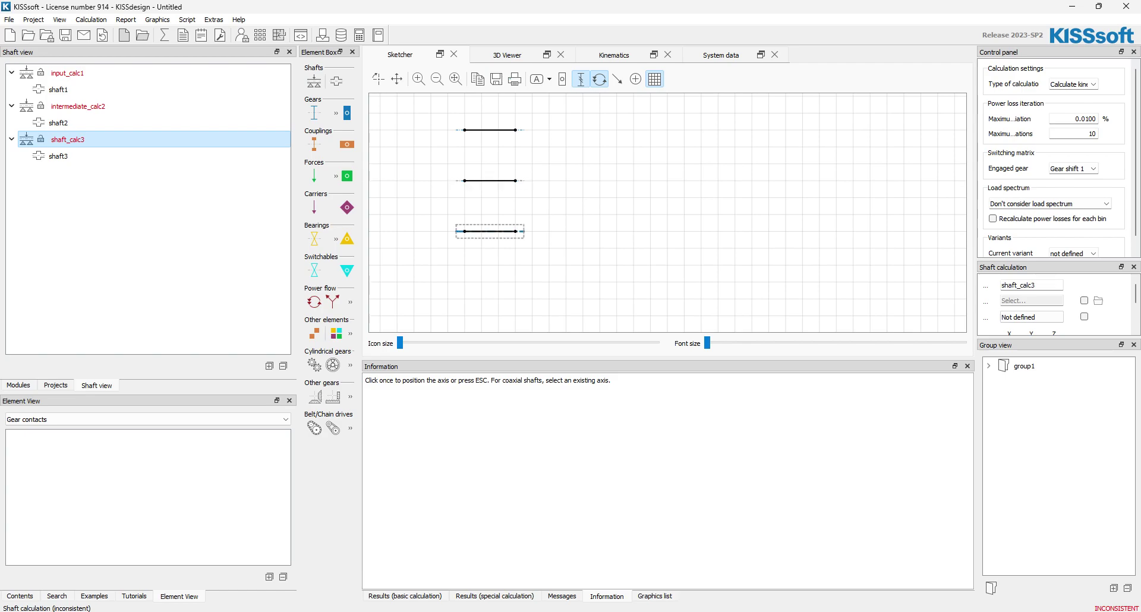
{"action": "double_click", "coordinate": [68, 140]}
{"action": "left_click_drag", "start_coordinate": [67, 140], "coordinate": [51, 140]}
{"action": "type", "text": "output"}
{"action": "key", "text": "Return"}
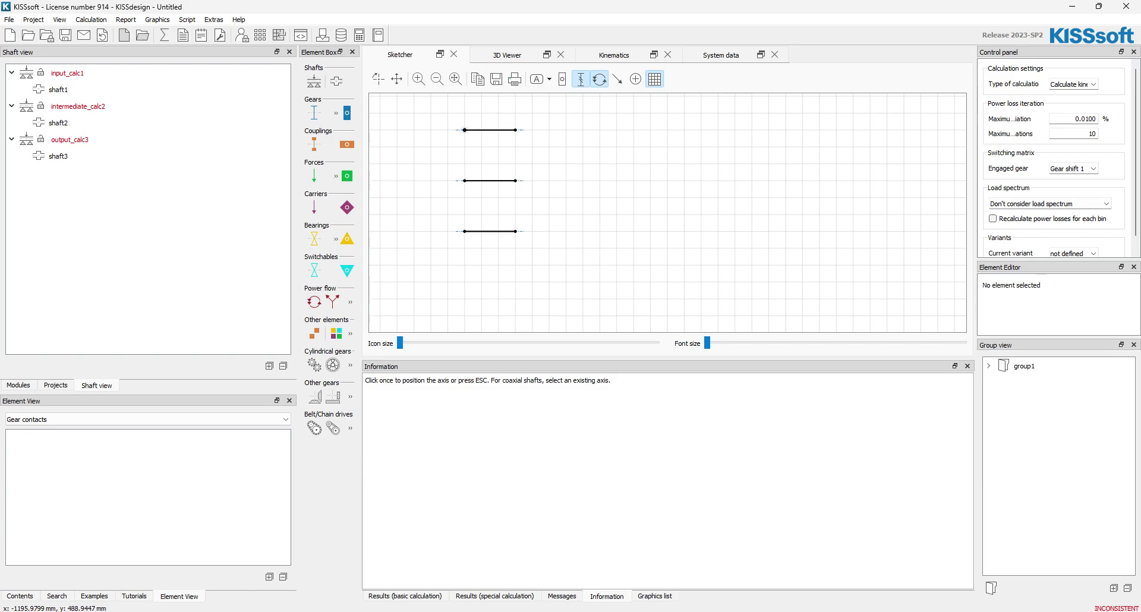
Step: Add two rolling bearings to the input shaft, one at its left end and one at 75 mm
{"action": "scroll", "coordinate": [464, 130], "scroll_direction": "up", "scroll_amount": 3}
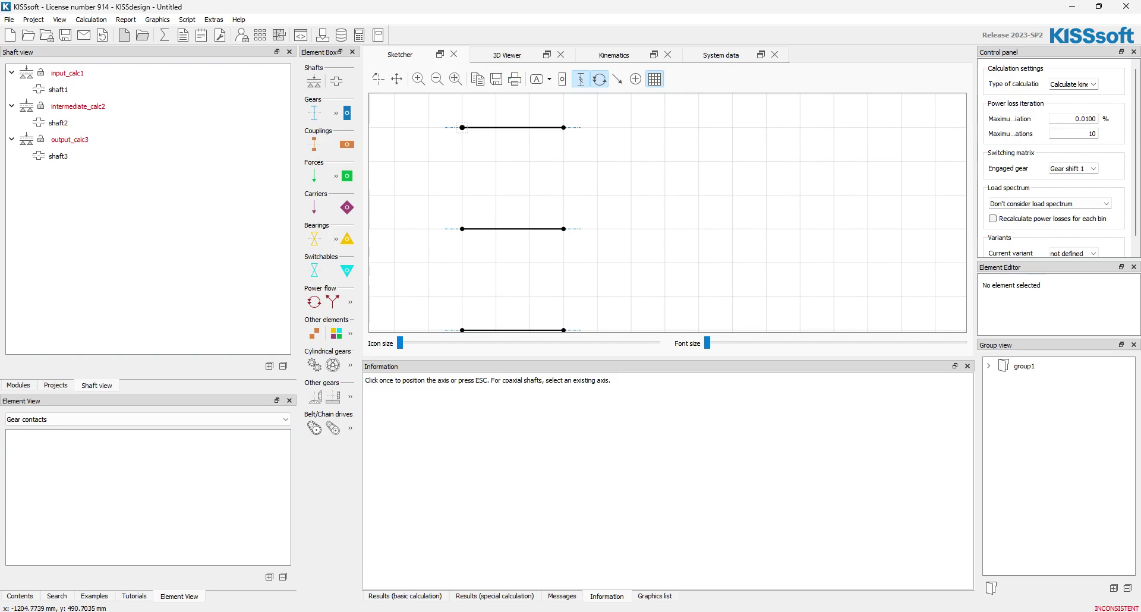
{"action": "right_click", "coordinate": [461, 127]}
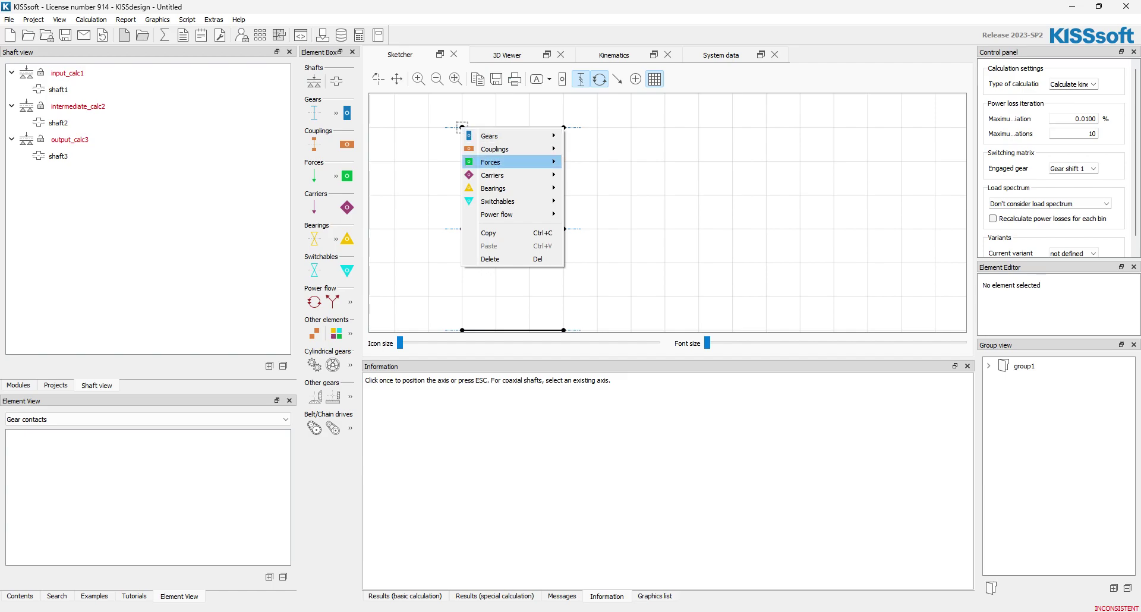
{"action": "mouse_move", "coordinate": [499, 188]}
{"action": "left_click", "coordinate": [600, 201]}
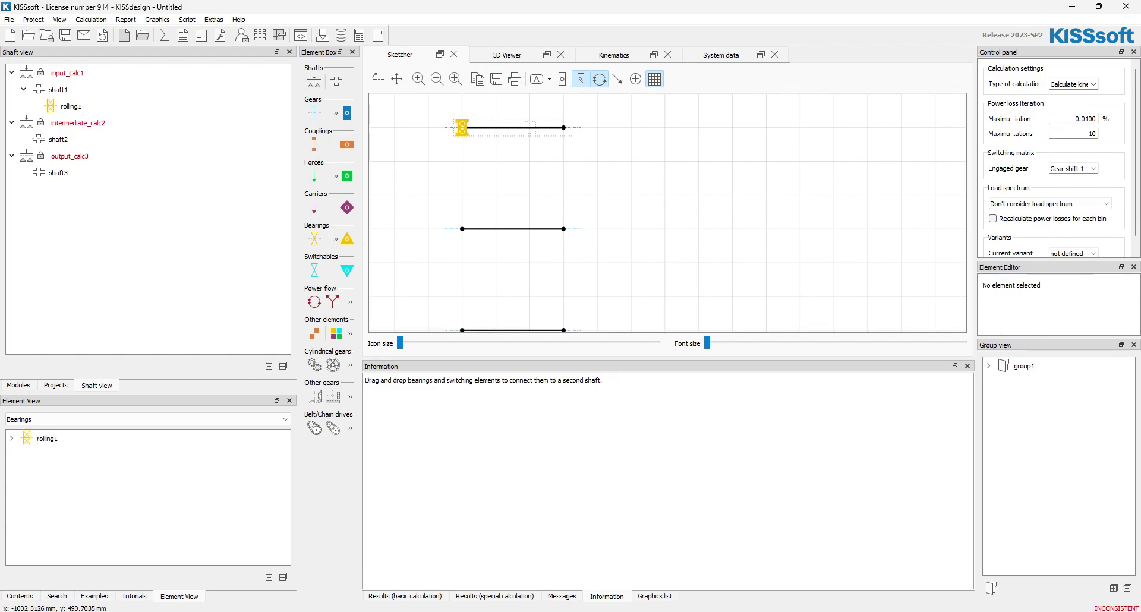
{"action": "right_click", "coordinate": [530, 131]}
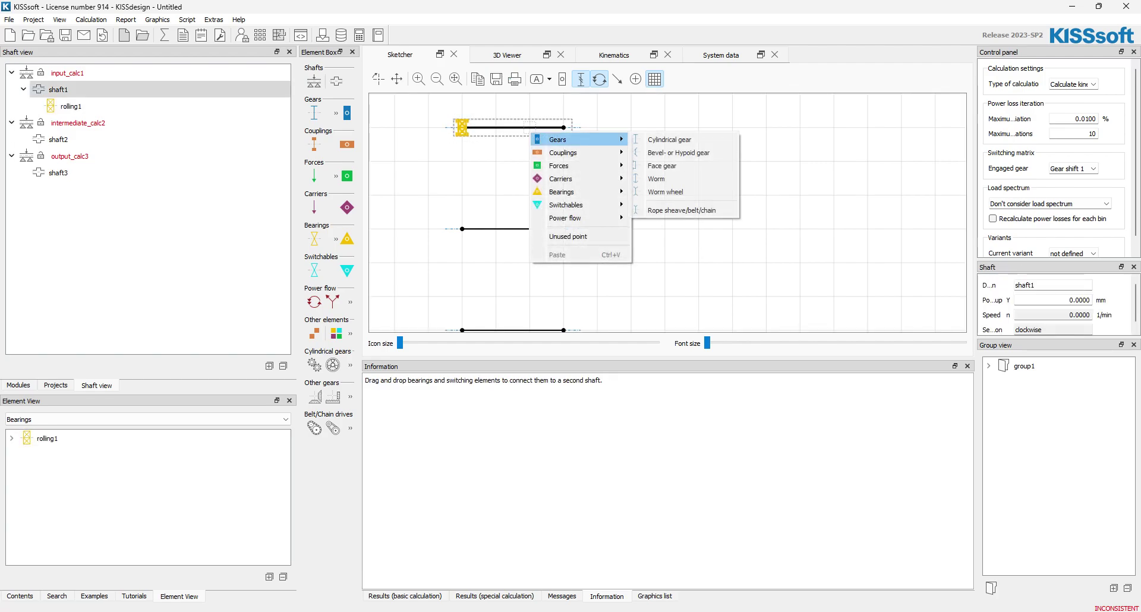
{"action": "mouse_move", "coordinate": [565, 191]}
{"action": "left_click", "coordinate": [669, 204]}
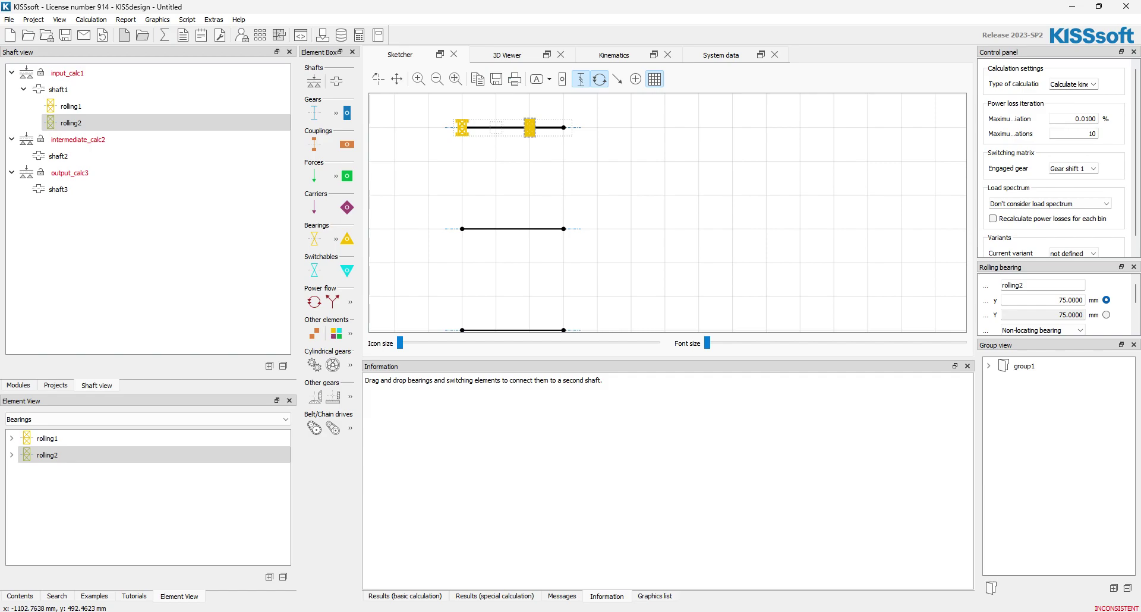
Step: Add a cylindrical gear between the input shaft's bearings and a coupling at its free right end
{"action": "right_click", "coordinate": [494, 127]}
{"action": "mouse_move", "coordinate": [529, 134]}
{"action": "left_click", "coordinate": [631, 134]}
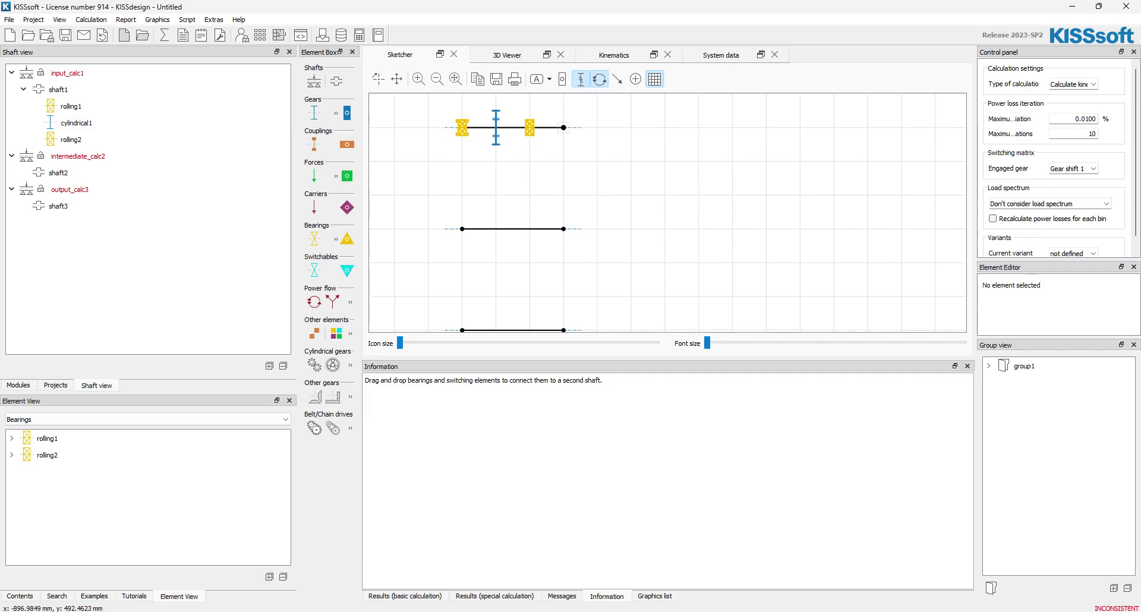
{"action": "right_click", "coordinate": [562, 127]}
{"action": "mouse_move", "coordinate": [600, 152]}
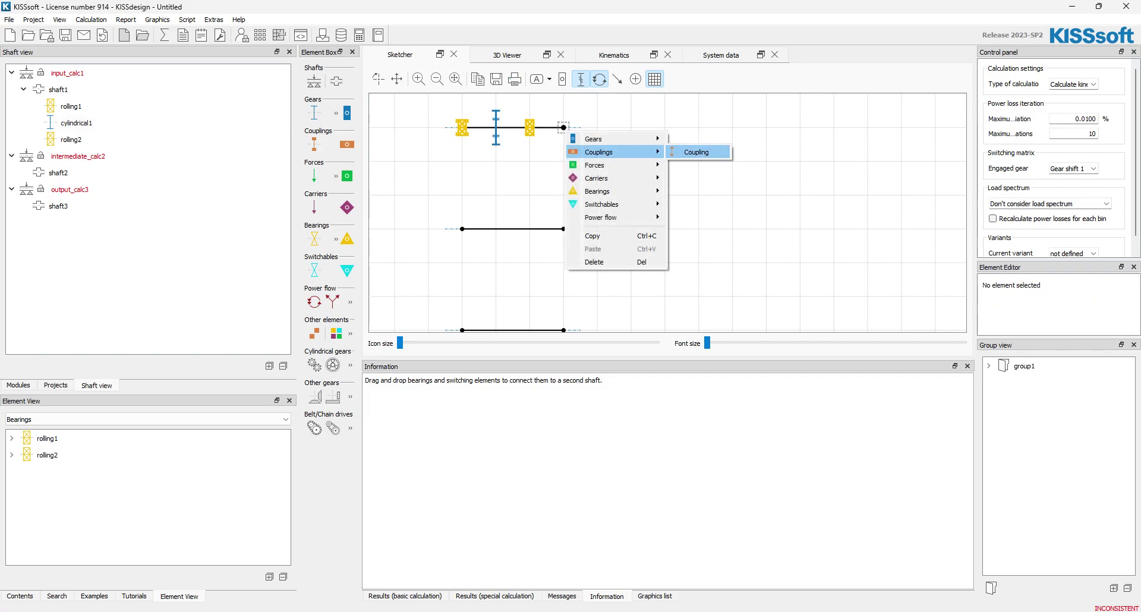
{"action": "left_click", "coordinate": [696, 152]}
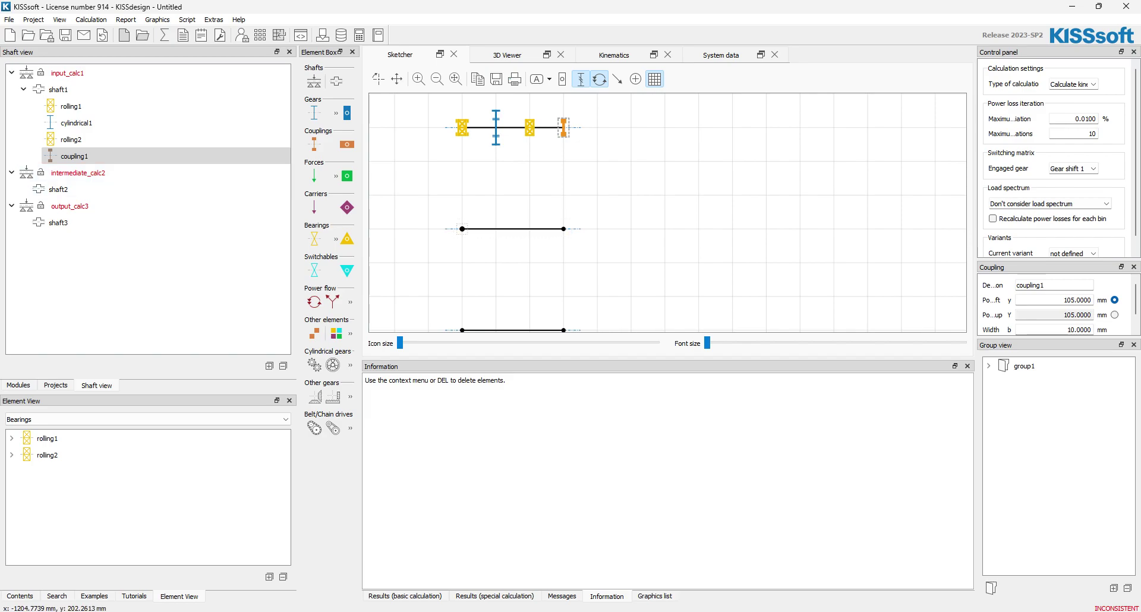
Step: Add a rolling bearing to the left end of the intermediate shaft
{"action": "right_click", "coordinate": [462, 229]}
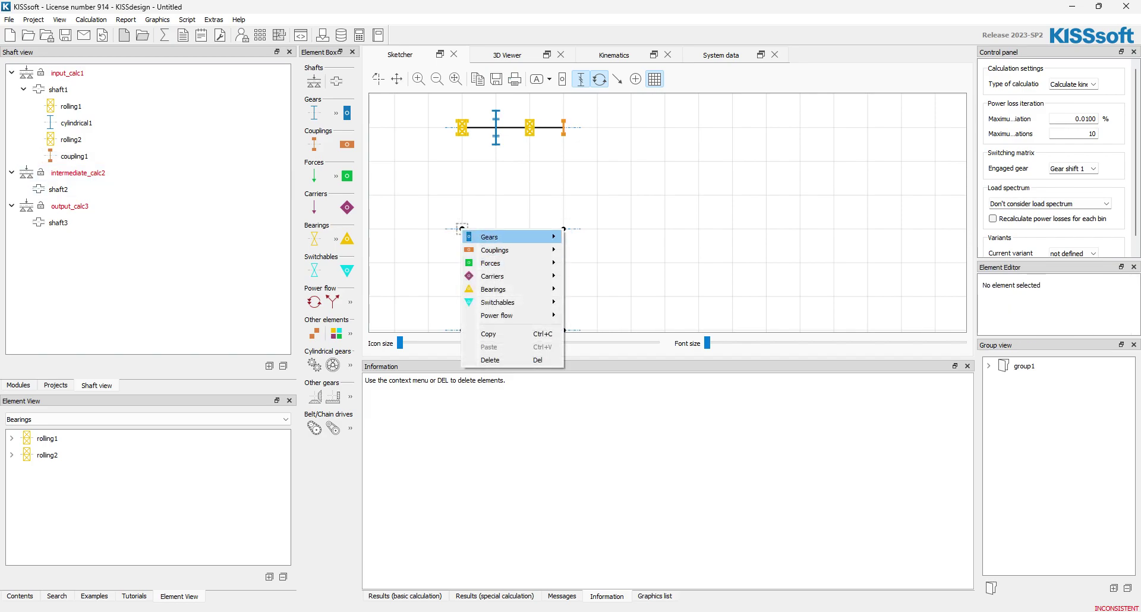
{"action": "key", "text": "Down"}
{"action": "key", "text": "Down"}
{"action": "key", "text": "Down"}
{"action": "key", "text": "Down"}
{"action": "key", "text": "Right"}
{"action": "key", "text": "Down"}
{"action": "key", "text": "Return"}
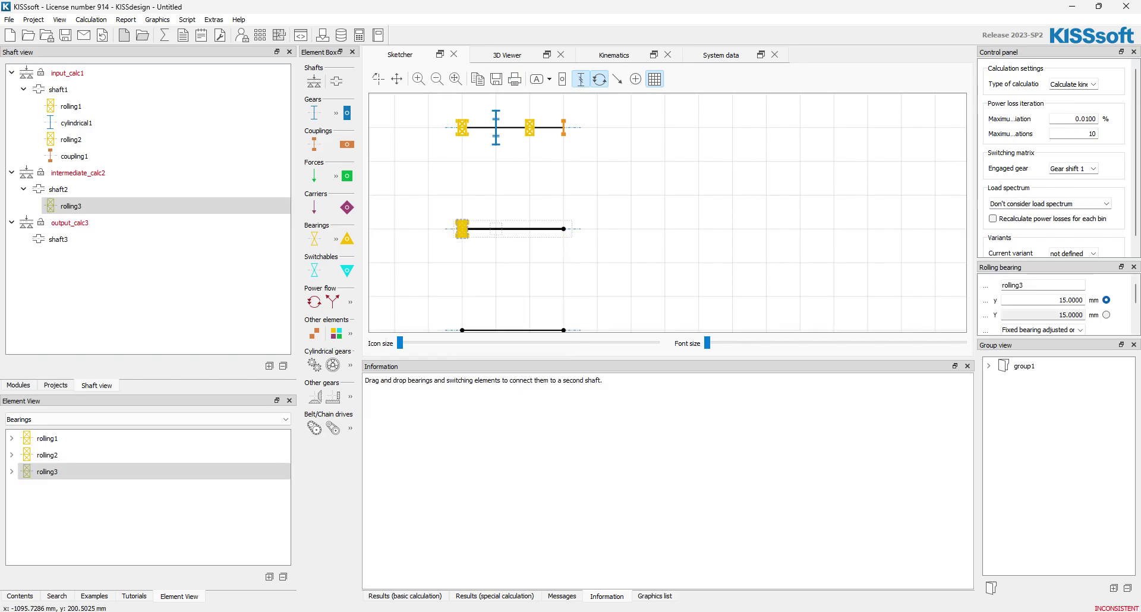
Step: Add two cylindrical gears along the intermediate shaft, one and two grid squares from its left bearing
{"action": "right_click", "coordinate": [498, 229]}
{"action": "key", "text": "Right"}
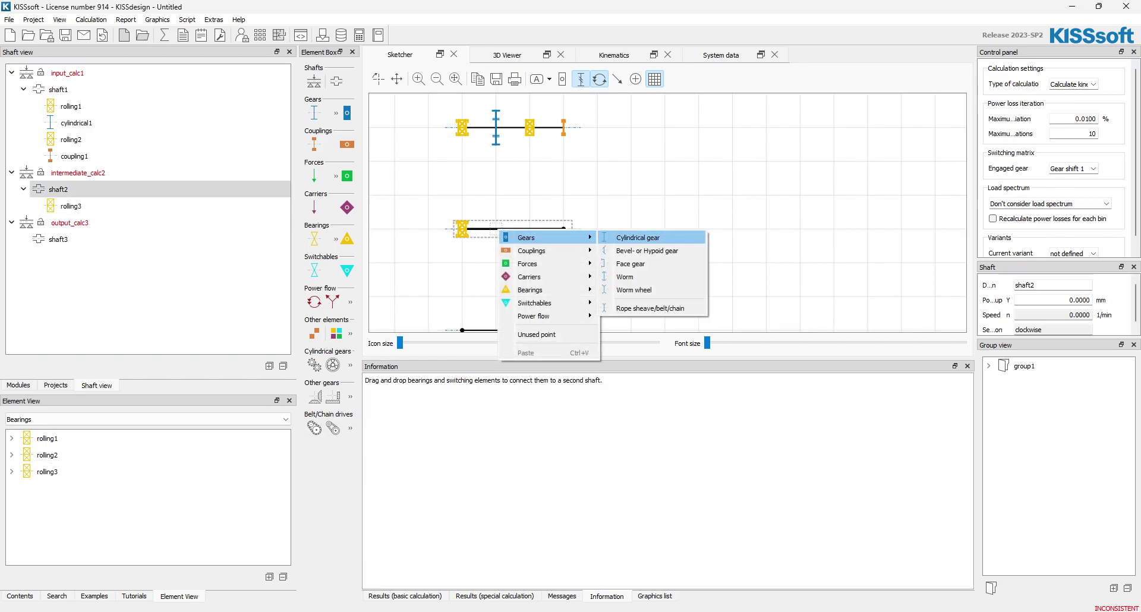
{"action": "key", "text": "Return"}
{"action": "right_click", "coordinate": [531, 230]}
{"action": "key", "text": "Down"}
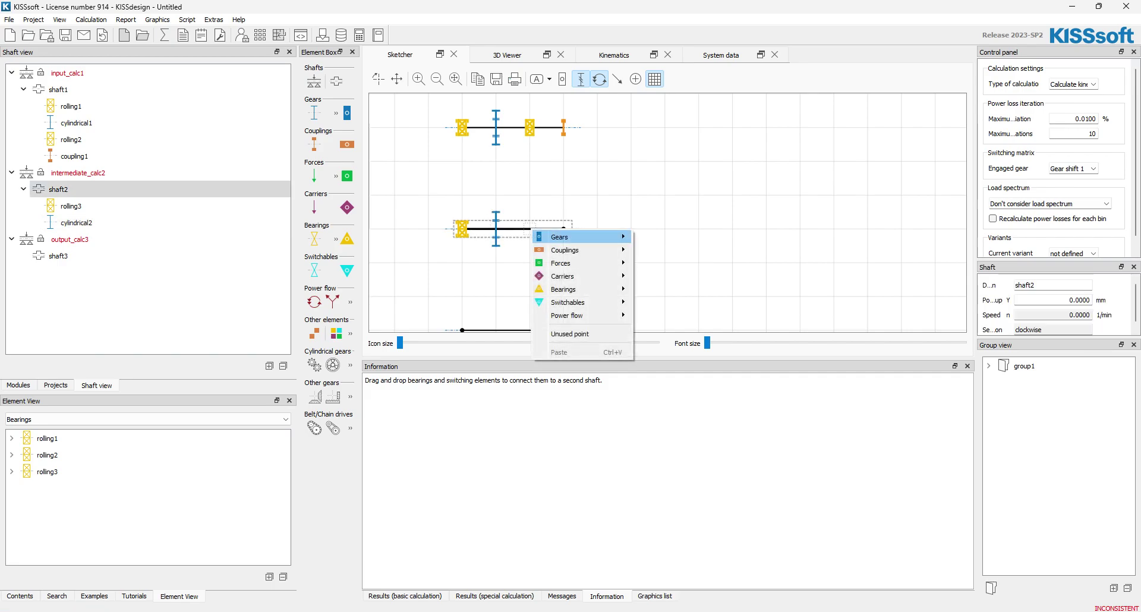
{"action": "key", "text": "Right"}
{"action": "key", "text": "Return"}
Step: Add a rolling bearing to the right end of the intermediate shaft
{"action": "right_click", "coordinate": [563, 229]}
{"action": "key", "text": "Down"}
{"action": "key", "text": "Down"}
{"action": "key", "text": "Down"}
{"action": "key", "text": "Down"}
{"action": "key", "text": "Down"}
{"action": "key", "text": "Right"}
{"action": "key", "text": "Down"}
{"action": "key", "text": "Return"}
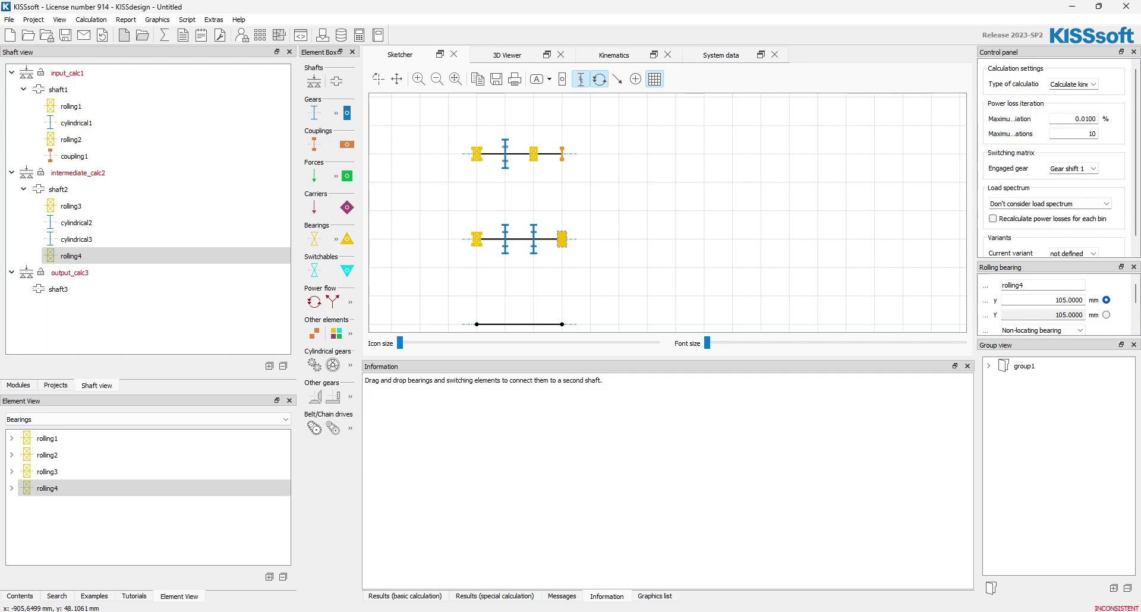
Step: Add a rolling bearing to the output shaft's left end and a cylindrical gear at 45 mm
{"action": "right_click", "coordinate": [610, 278]}
{"action": "left_click", "coordinate": [397, 79]}
{"action": "left_click_drag", "start_coordinate": [595, 238], "coordinate": [617, 198]}
{"action": "left_click", "coordinate": [397, 79]}
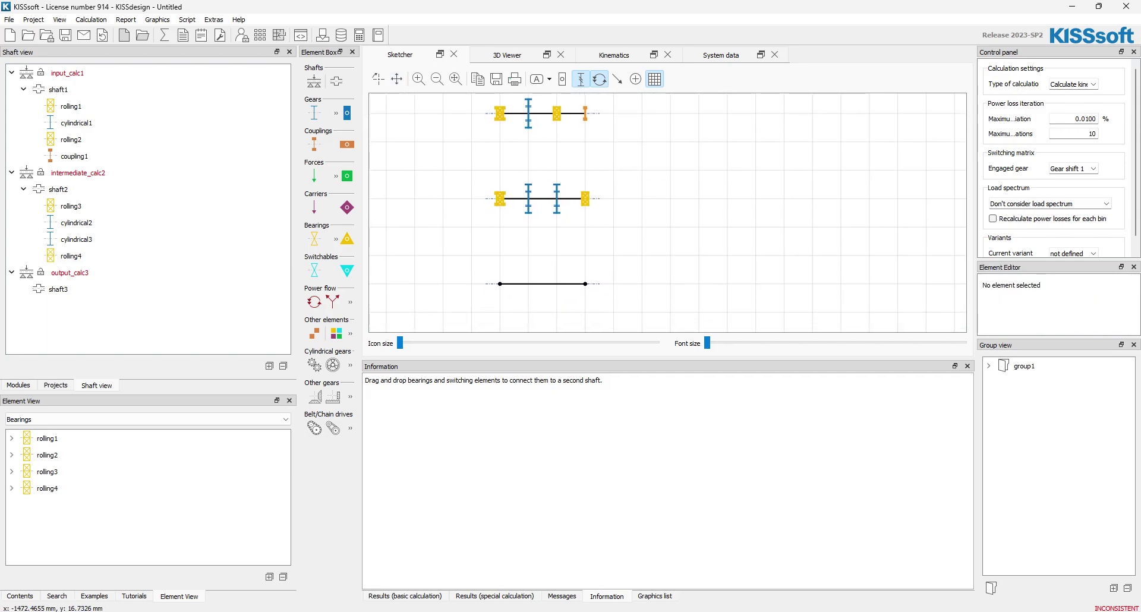
{"action": "right_click", "coordinate": [500, 284]}
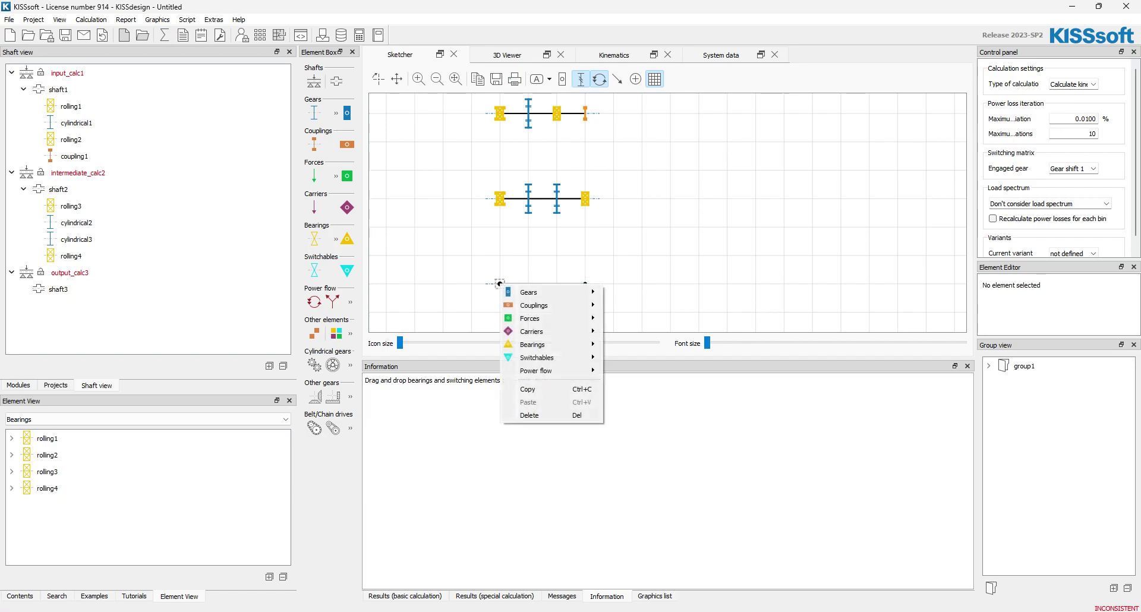
{"action": "mouse_move", "coordinate": [588, 344]}
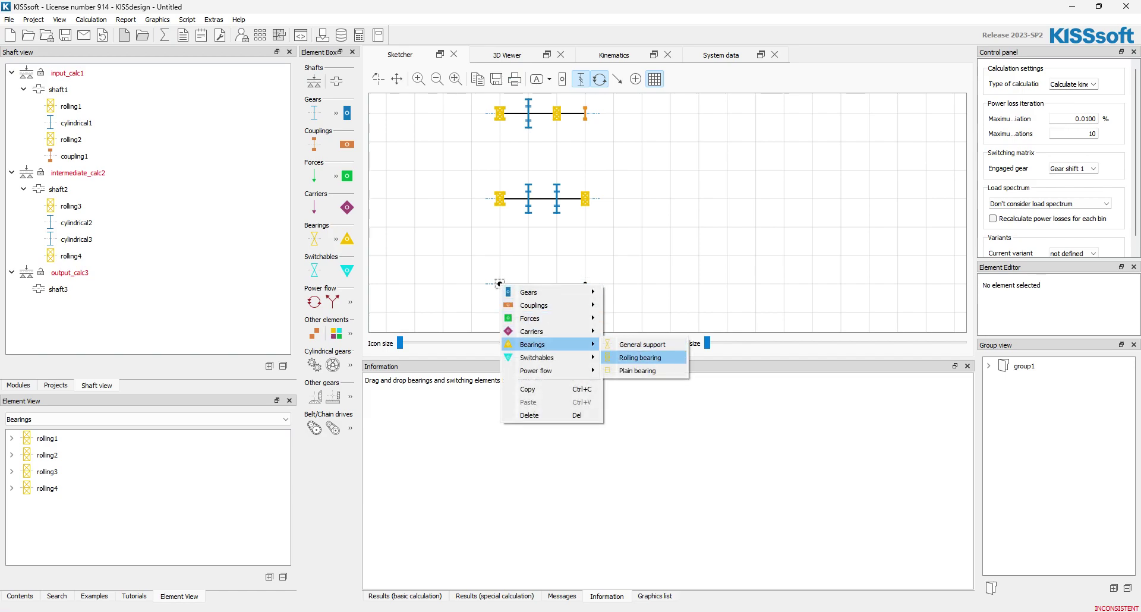
{"action": "left_click", "coordinate": [642, 357]}
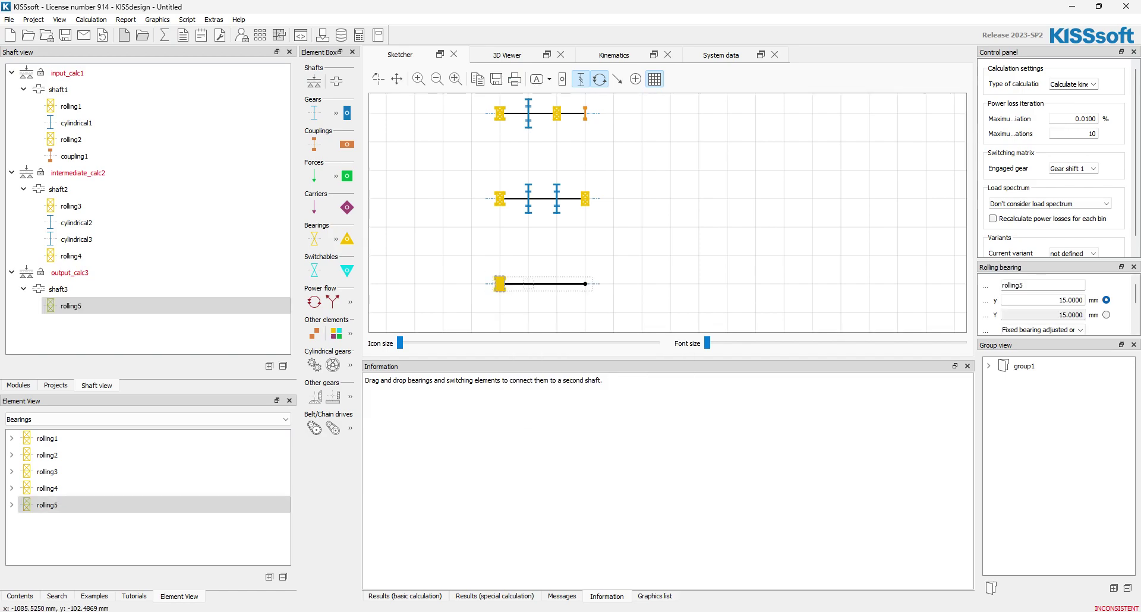
{"action": "right_click", "coordinate": [528, 284]}
{"action": "left_click", "coordinate": [666, 292]}
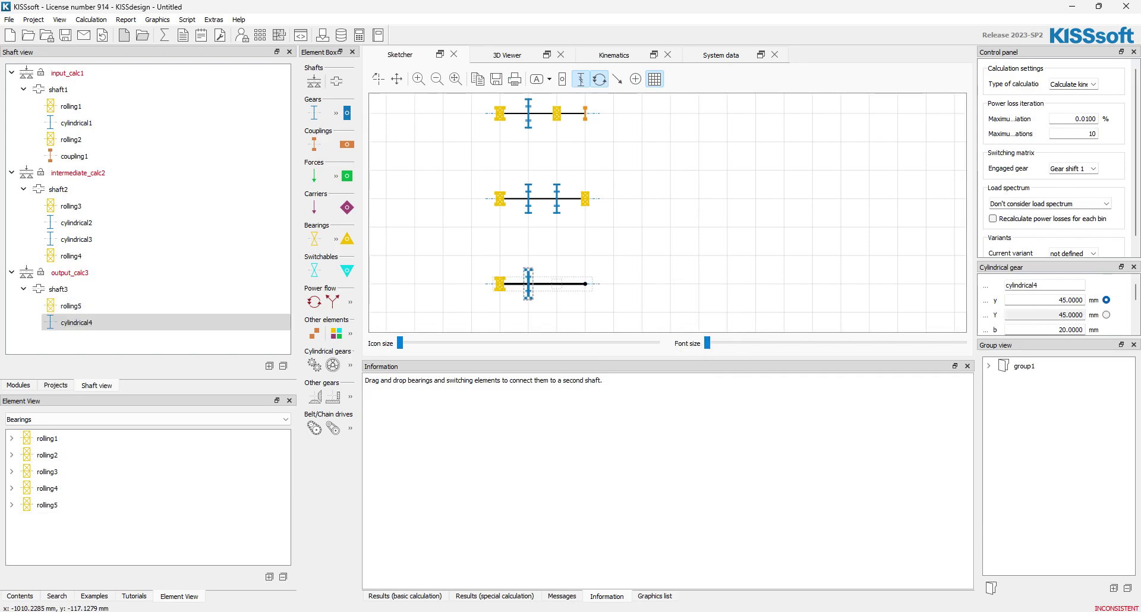
Step: Add a second rolling bearing to the output shaft beyond its gear and a coupling at its right end
{"action": "right_click", "coordinate": [555, 285]}
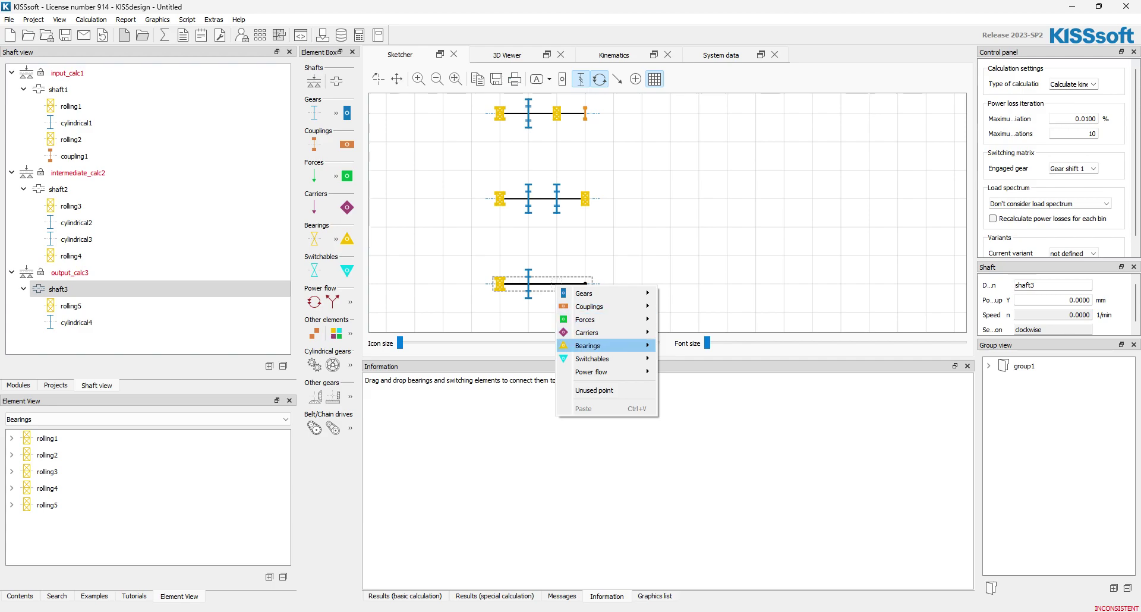
{"action": "mouse_move", "coordinate": [594, 345]}
{"action": "left_click", "coordinate": [696, 358]}
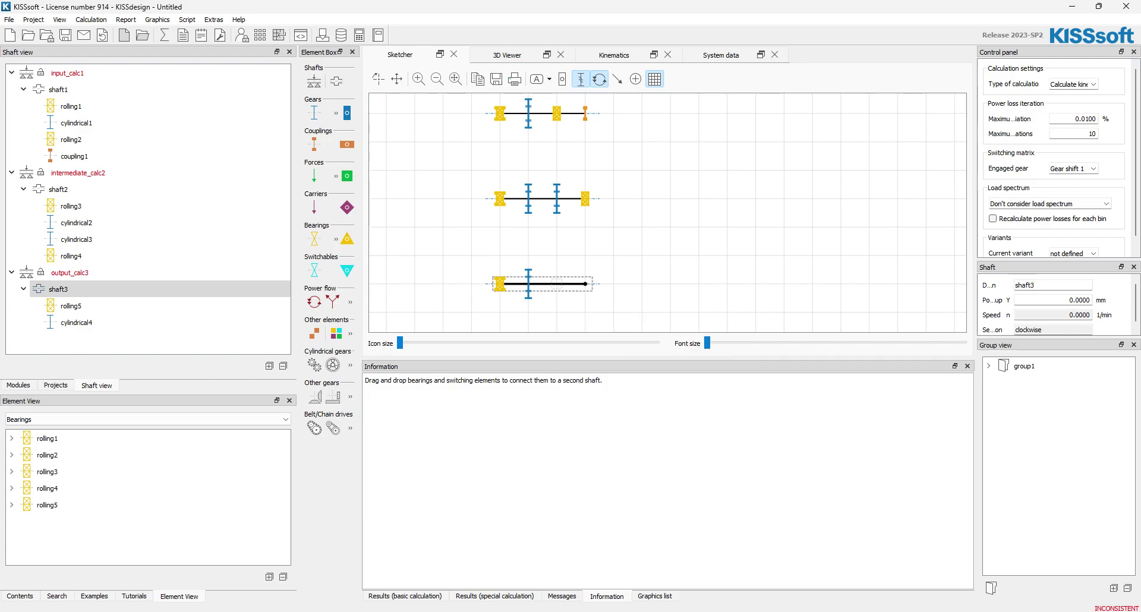
{"action": "right_click", "coordinate": [584, 284]}
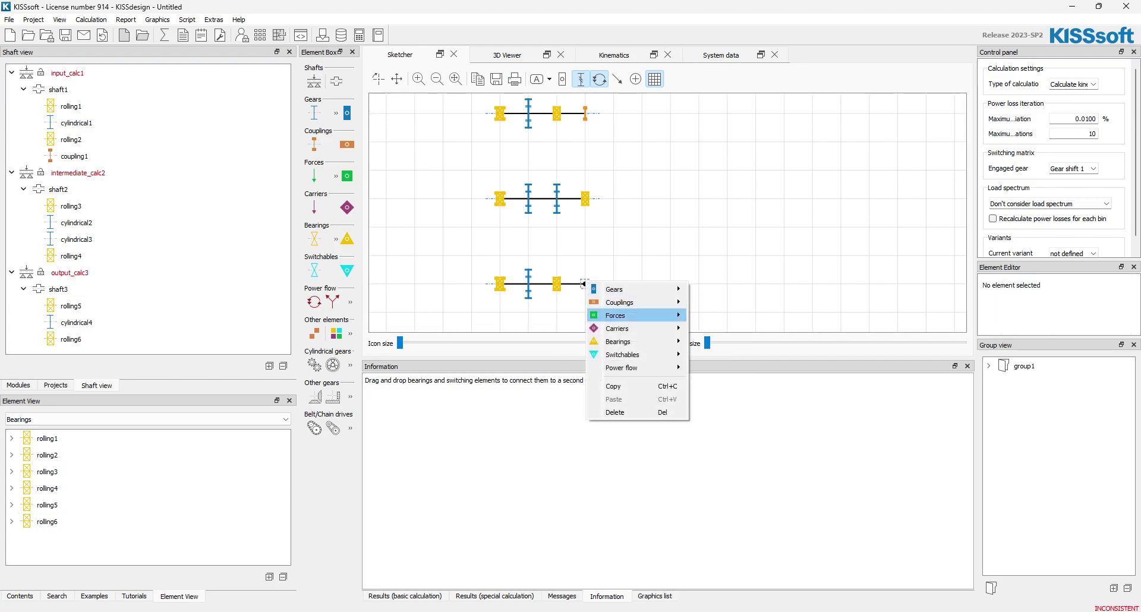
{"action": "mouse_move", "coordinate": [618, 302]}
{"action": "left_click", "coordinate": [710, 302]}
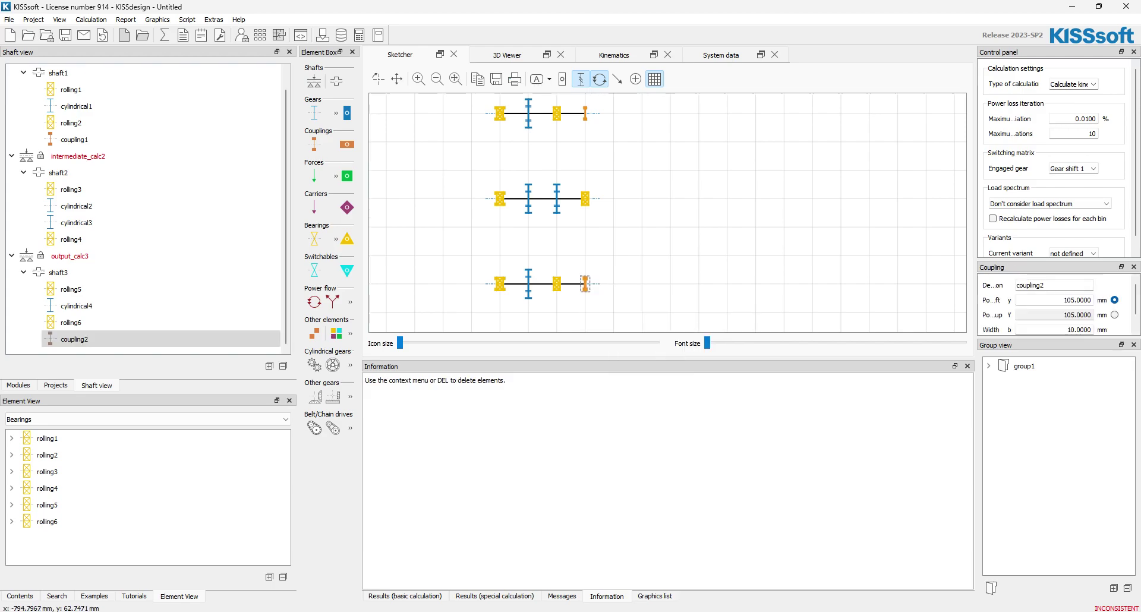
{"action": "scroll", "coordinate": [609, 211], "scroll_direction": "down", "scroll_amount": 1}
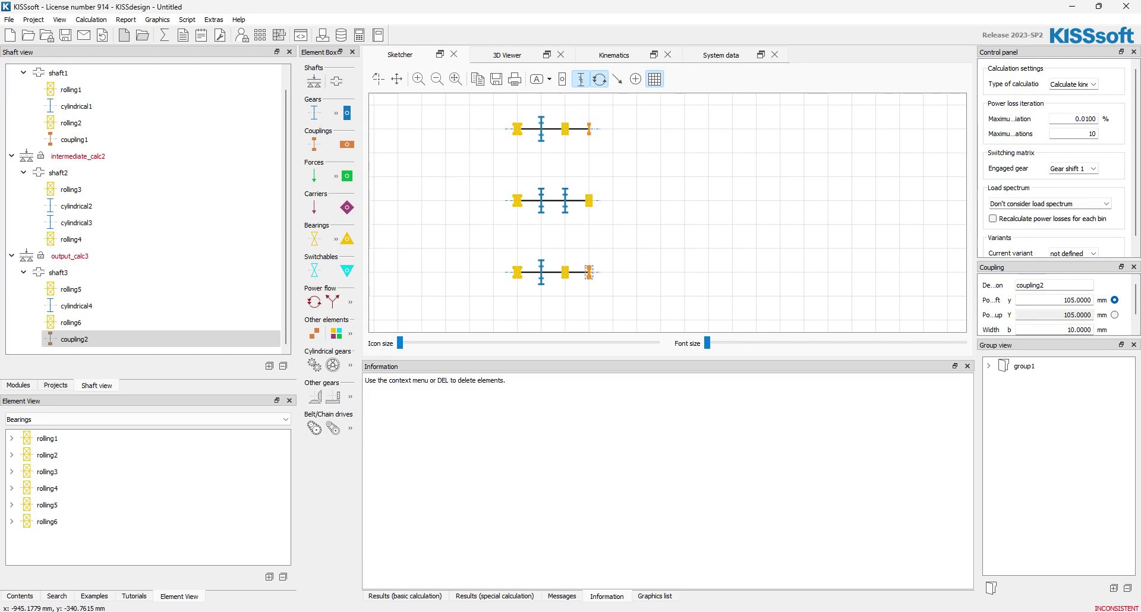
Step: Enlarge the sketch area and centre the three shafts in it
{"action": "left_click_drag", "start_coordinate": [618, 360], "coordinate": [618, 504]}
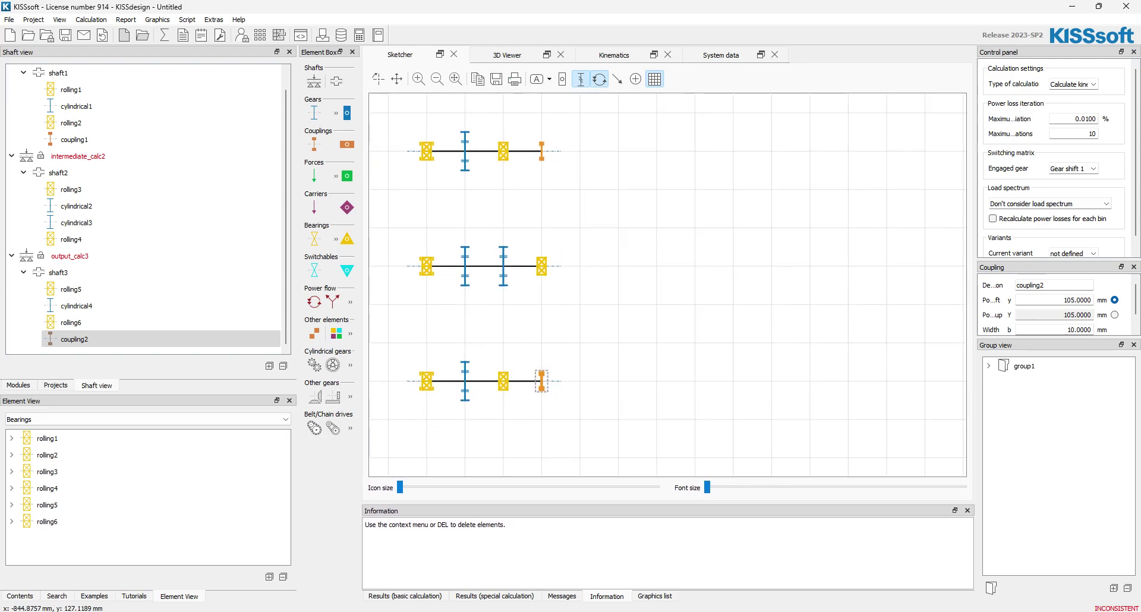
{"action": "left_click", "coordinate": [397, 79]}
{"action": "left_click_drag", "start_coordinate": [410, 118], "coordinate": [512, 126]}
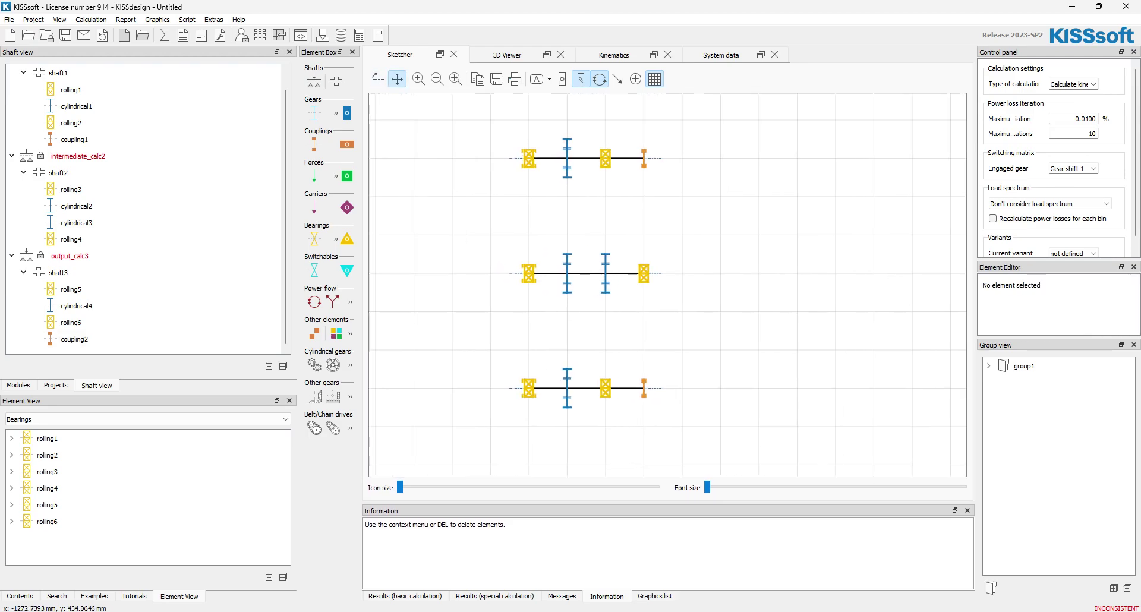
Step: Move the input shaft's gear onto the intermediate shaft at 135 mm, and back onto the input shaft at 45 mm
{"action": "left_click", "coordinate": [378, 79]}
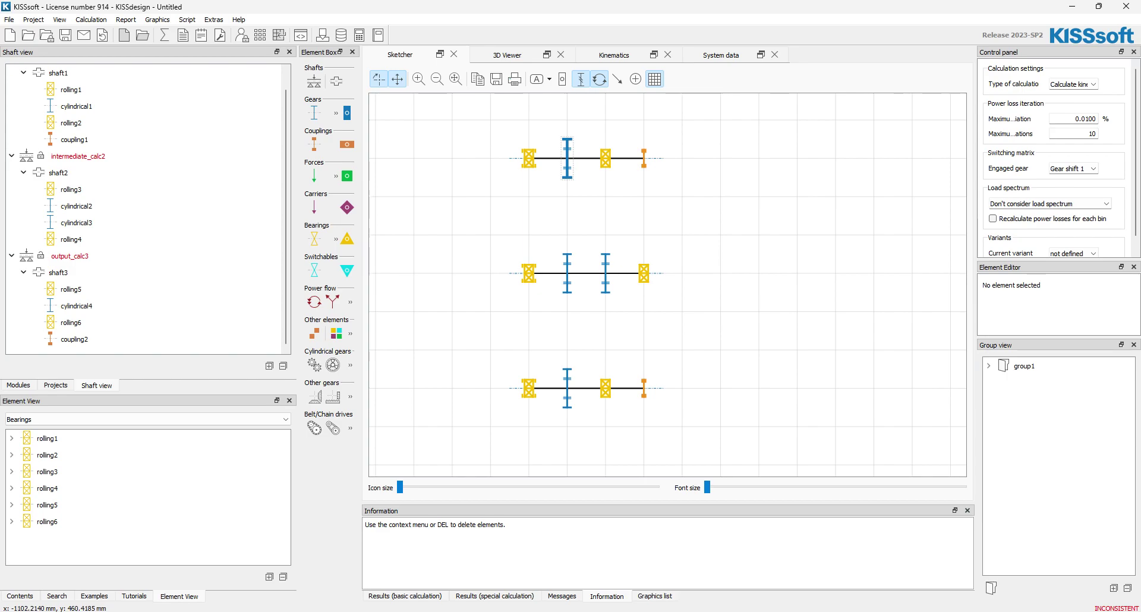
{"action": "left_click", "coordinate": [567, 155]}
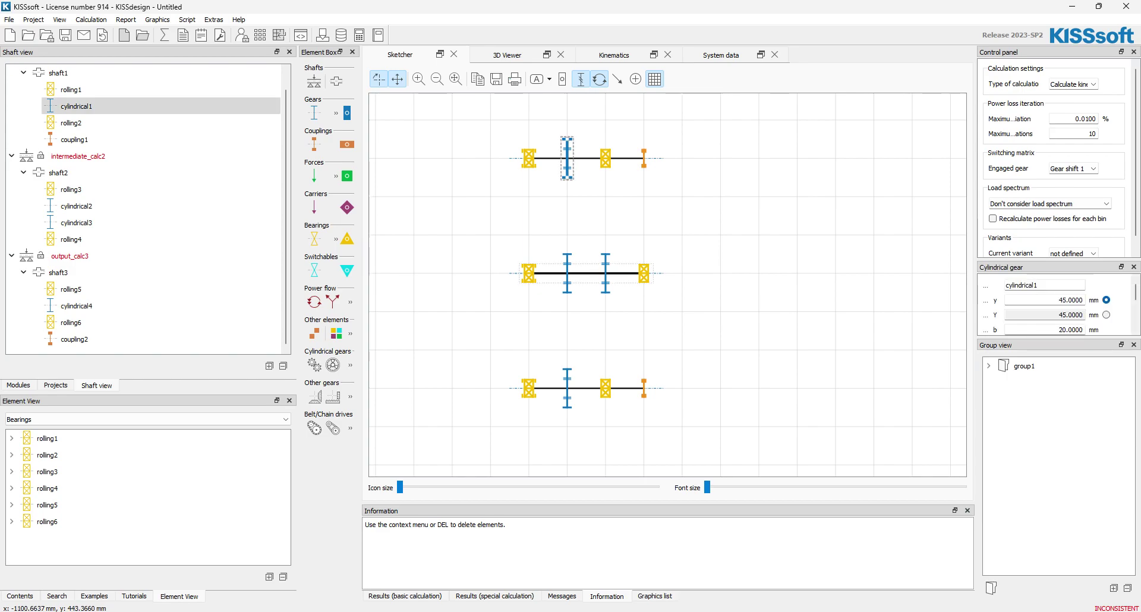
{"action": "left_click_drag", "start_coordinate": [566, 156], "coordinate": [682, 273]}
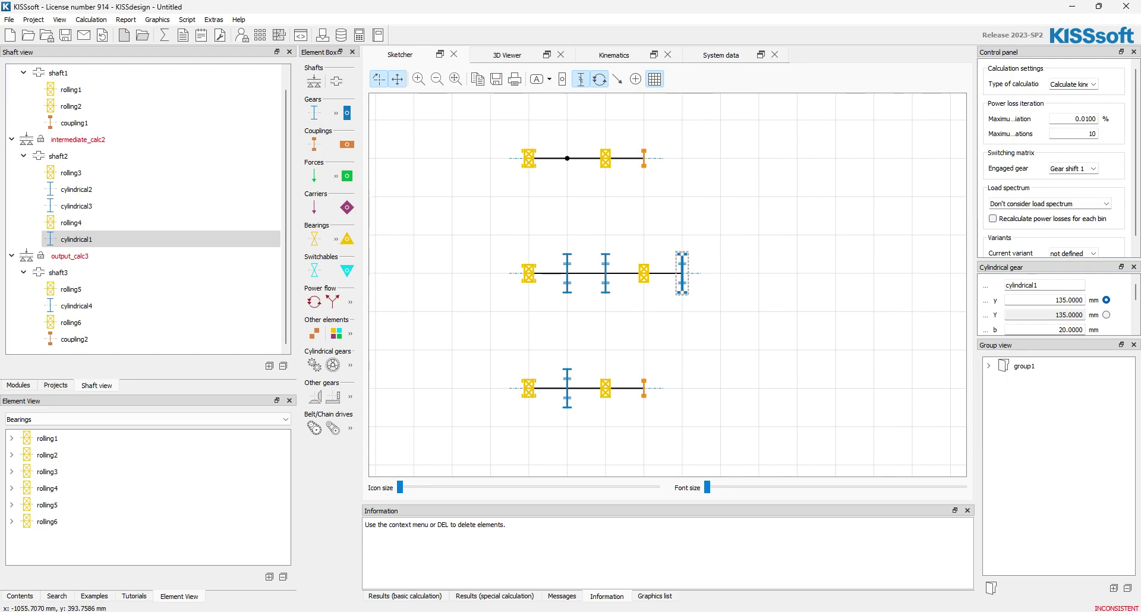
{"action": "left_click_drag", "start_coordinate": [682, 273], "coordinate": [682, 158]}
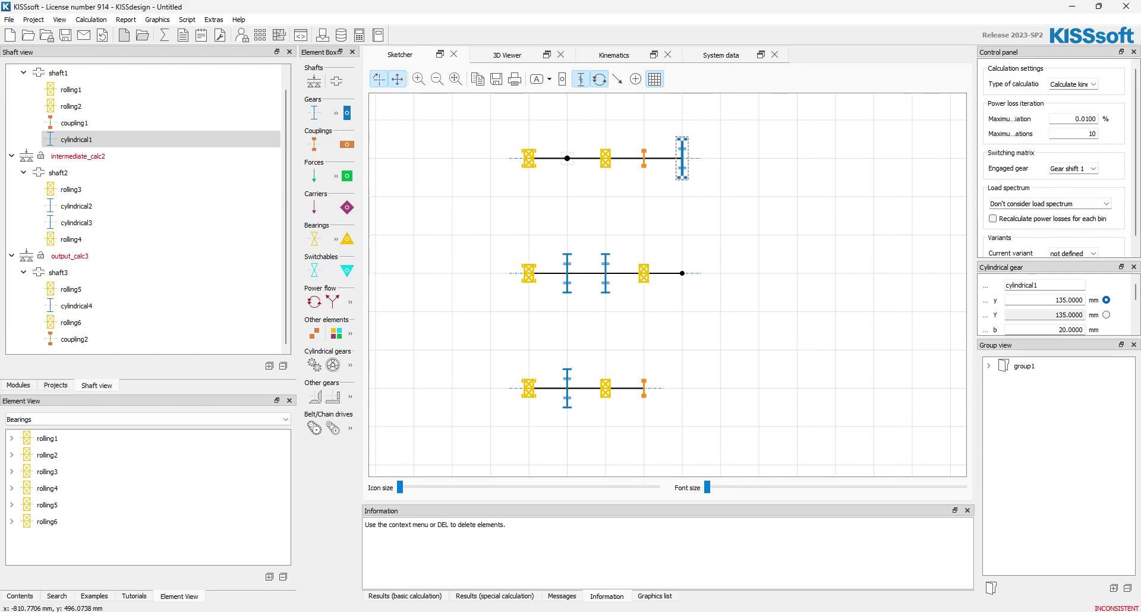
{"action": "left_click_drag", "start_coordinate": [682, 158], "coordinate": [567, 158]}
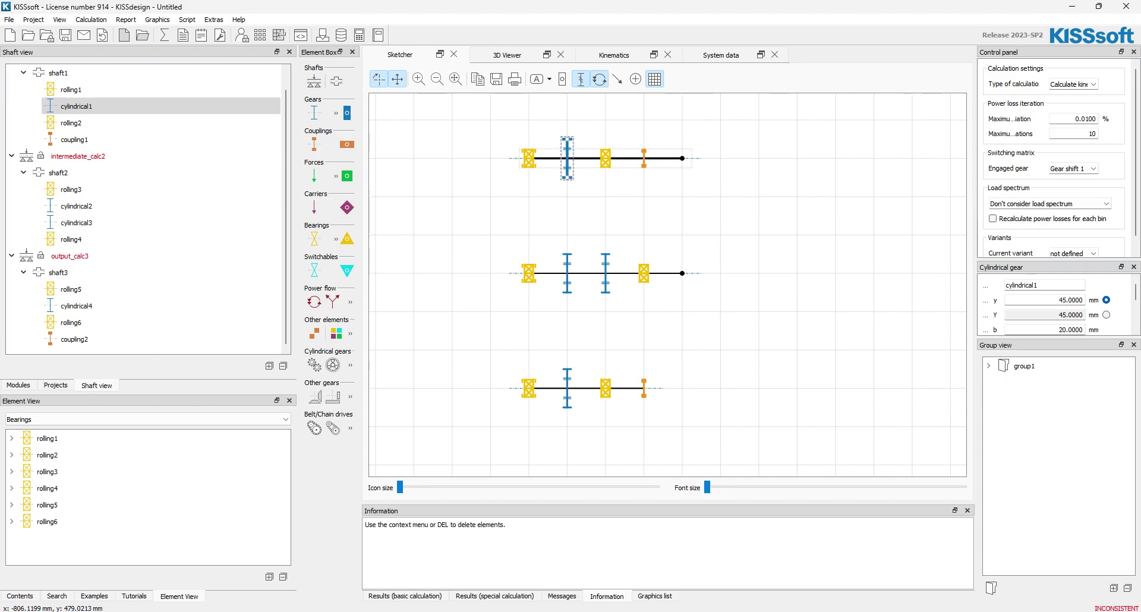
Step: Turn off moving in the sketcher and delete the leftover end points on the input and intermediate shafts
{"action": "right_click", "coordinate": [682, 158]}
{"action": "mouse_move", "coordinate": [708, 168]}
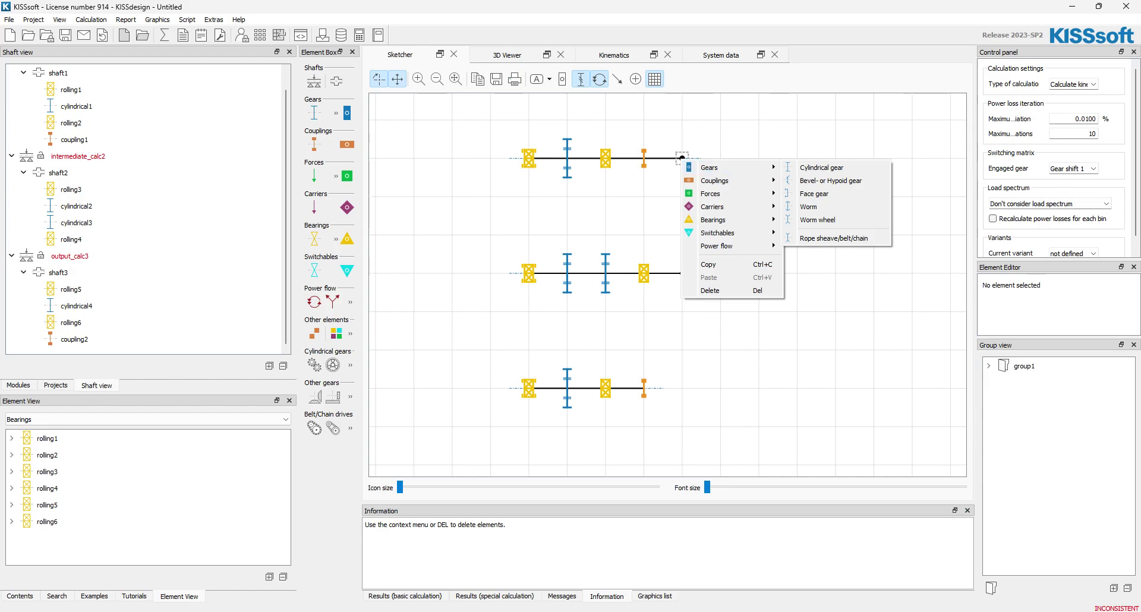
{"action": "left_click", "coordinate": [379, 79]}
{"action": "left_click", "coordinate": [378, 79]}
{"action": "left_click", "coordinate": [397, 79]}
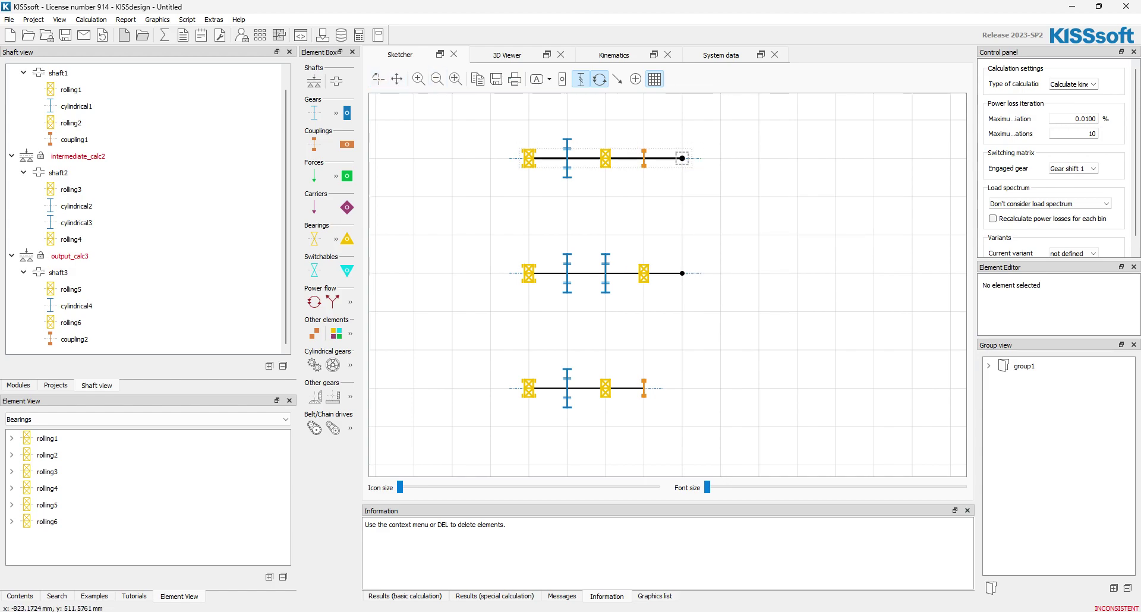
{"action": "right_click", "coordinate": [682, 158]}
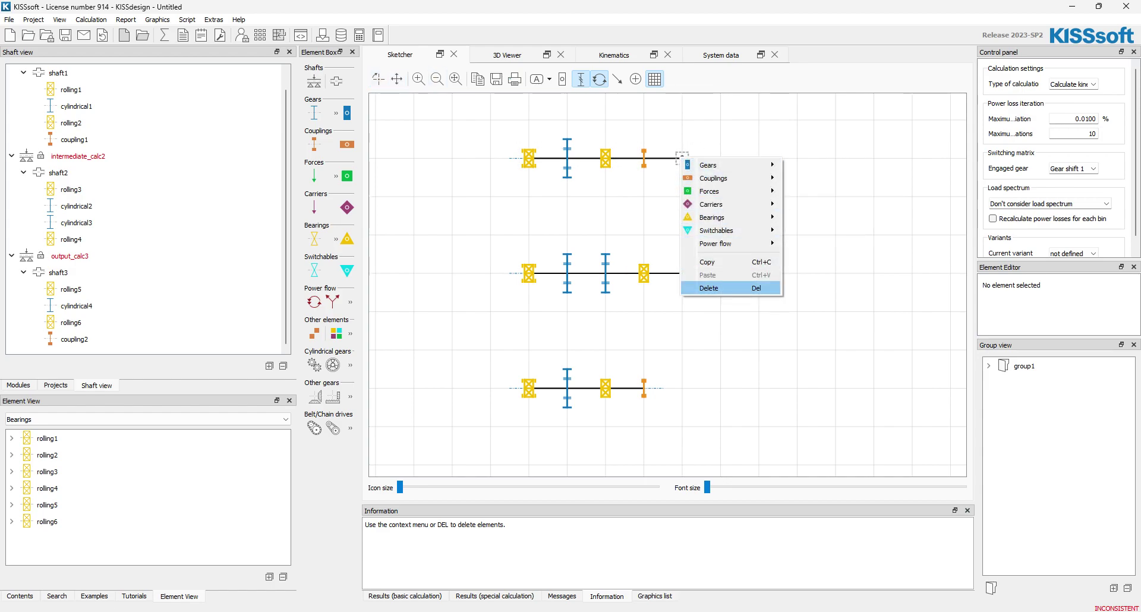
{"action": "left_click", "coordinate": [708, 288]}
{"action": "right_click", "coordinate": [683, 273]}
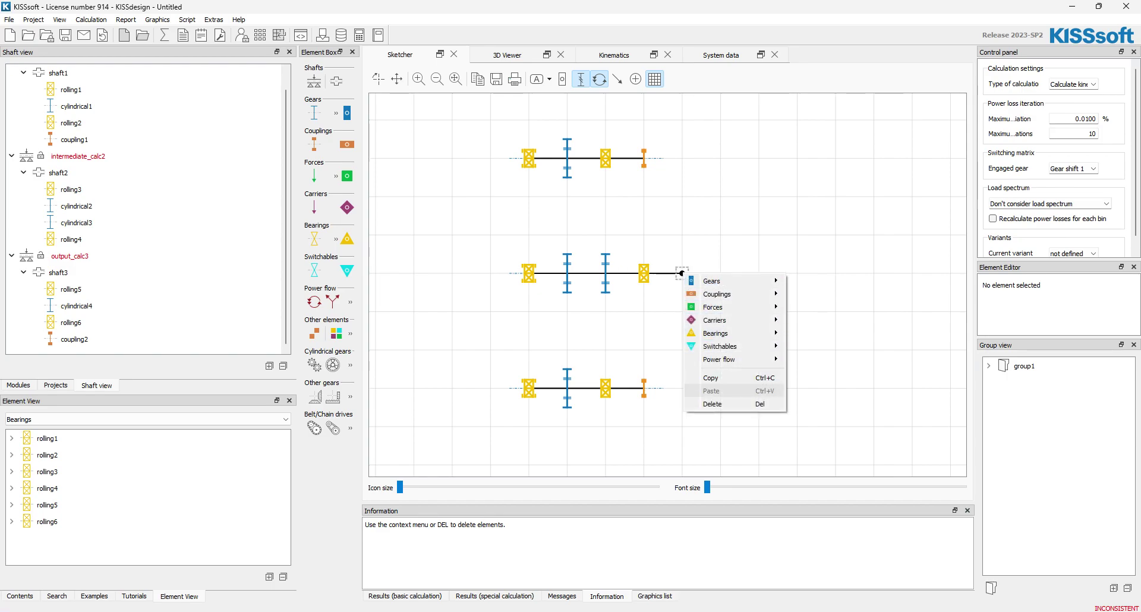
{"action": "left_click", "coordinate": [708, 404]}
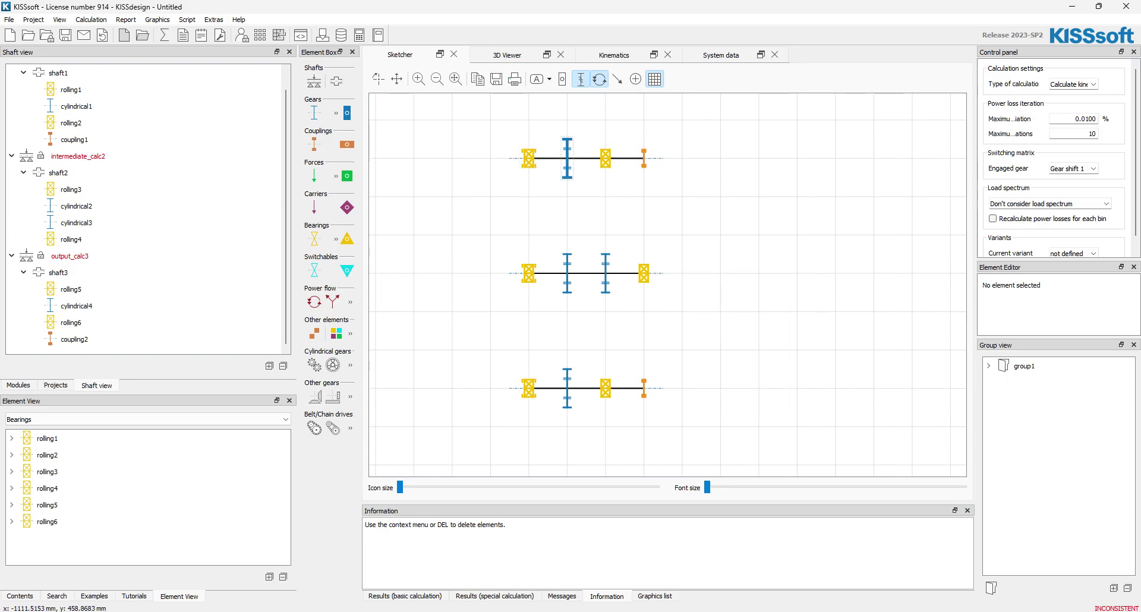
Step: Connect the input gear to the intermediate shaft's first gear, and the intermediate shaft's second gear to the output gear
{"action": "left_click_drag", "start_coordinate": [566, 176], "coordinate": [567, 384]}
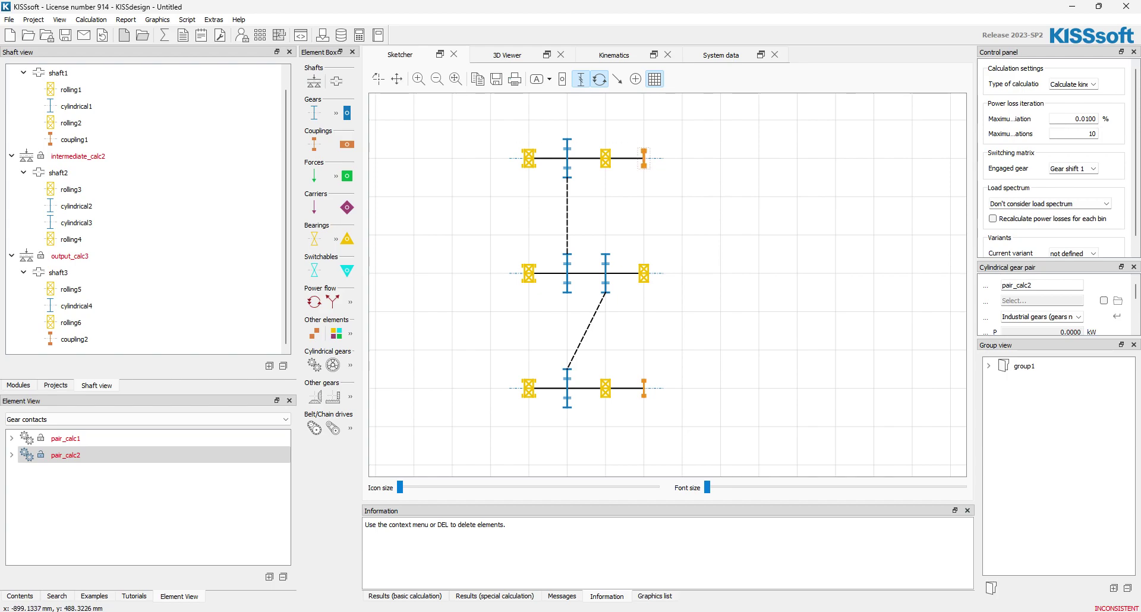
Step: Add a power flow boundary to the input shaft's coupling and another to the output shaft's coupling
{"action": "right_click", "coordinate": [643, 164]}
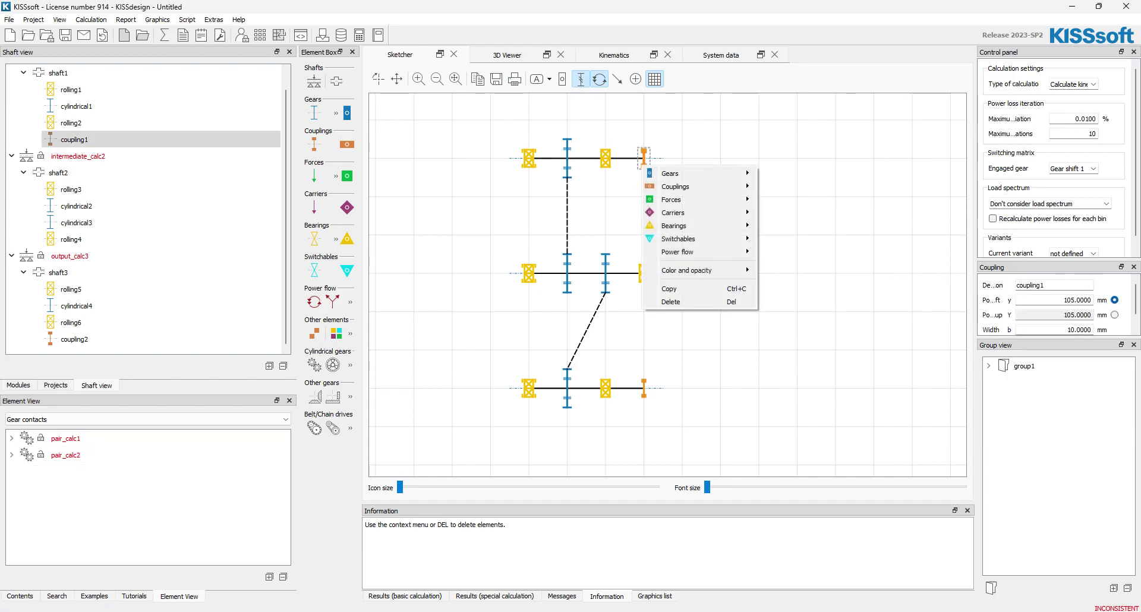
{"action": "mouse_move", "coordinate": [678, 252]}
{"action": "left_click", "coordinate": [781, 251]}
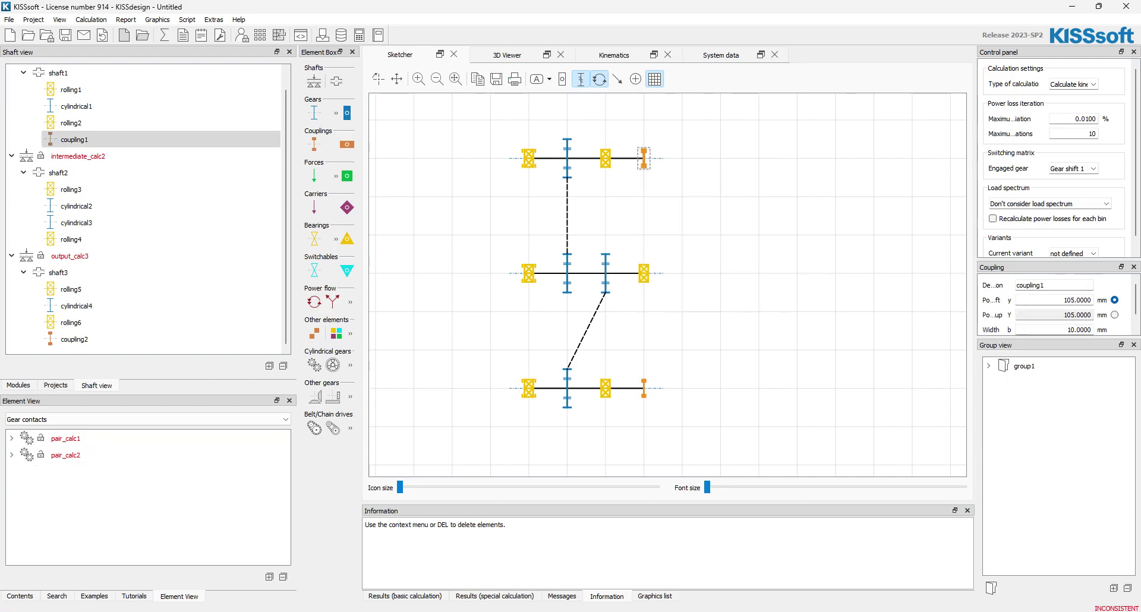
{"action": "right_click", "coordinate": [644, 390]}
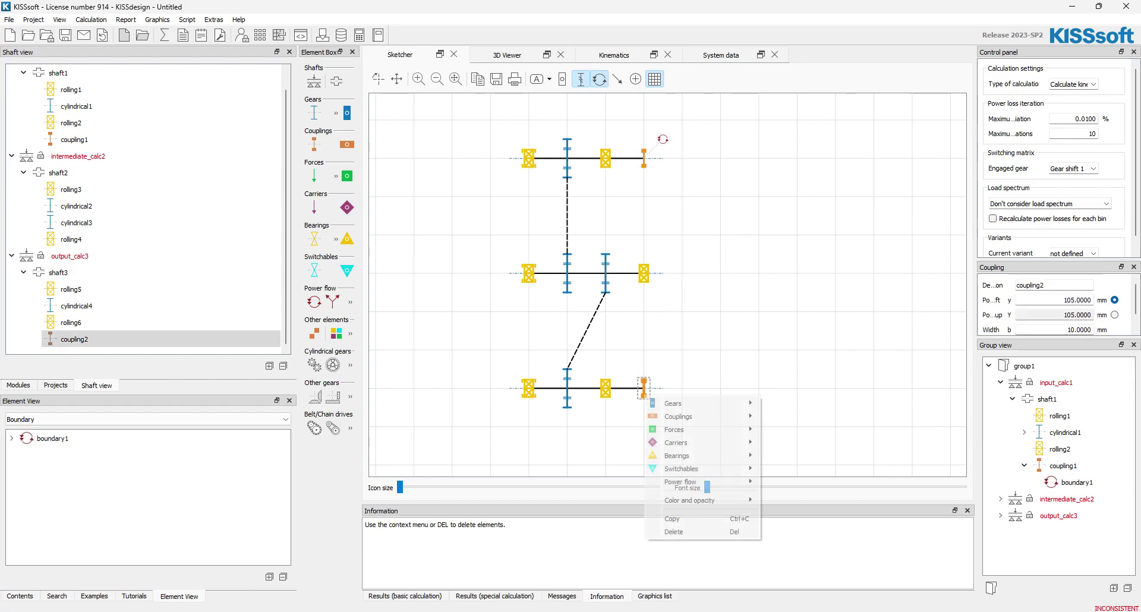
{"action": "mouse_move", "coordinate": [680, 482]}
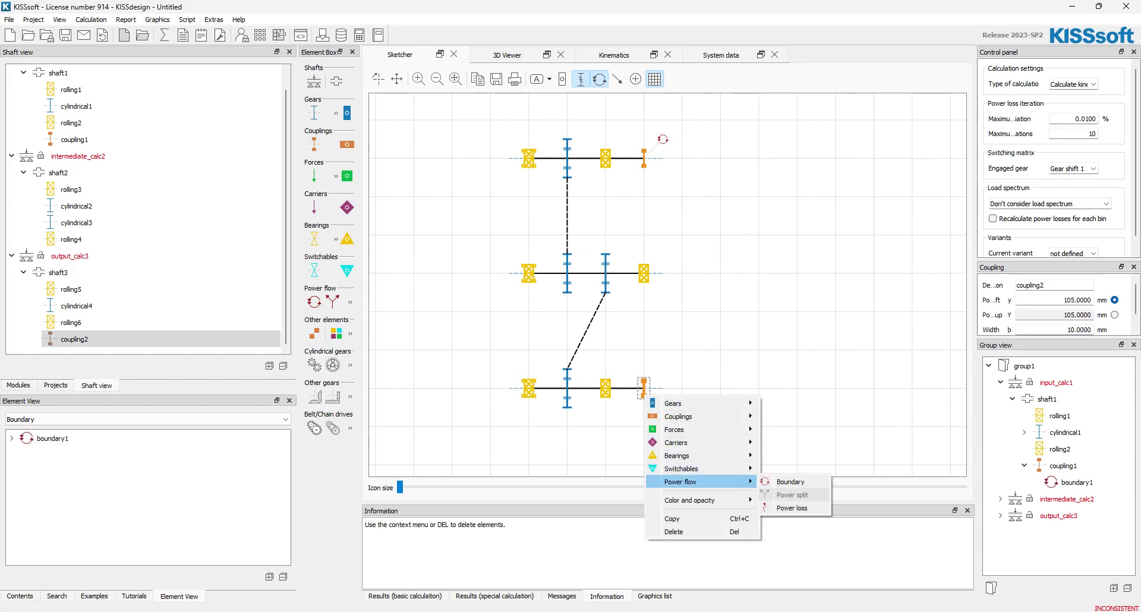
{"action": "left_click", "coordinate": [790, 482]}
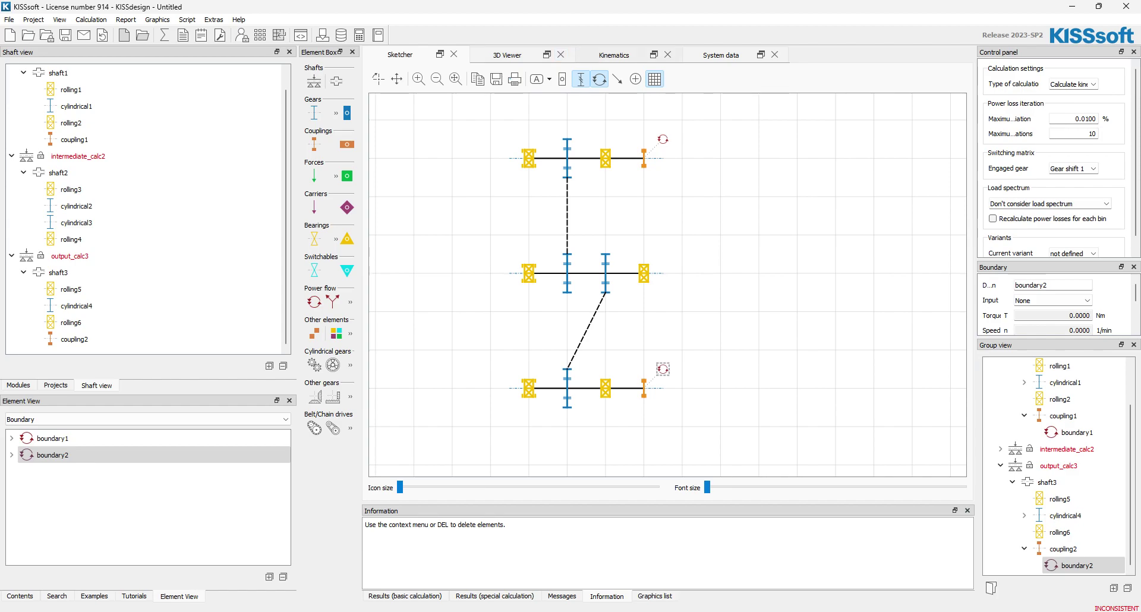
Step: Define boundary1 in the kinematics by Torque/speed, with a speed of 1800 1/min and a torque of 371.5 Nm
{"action": "left_click", "coordinate": [614, 55]}
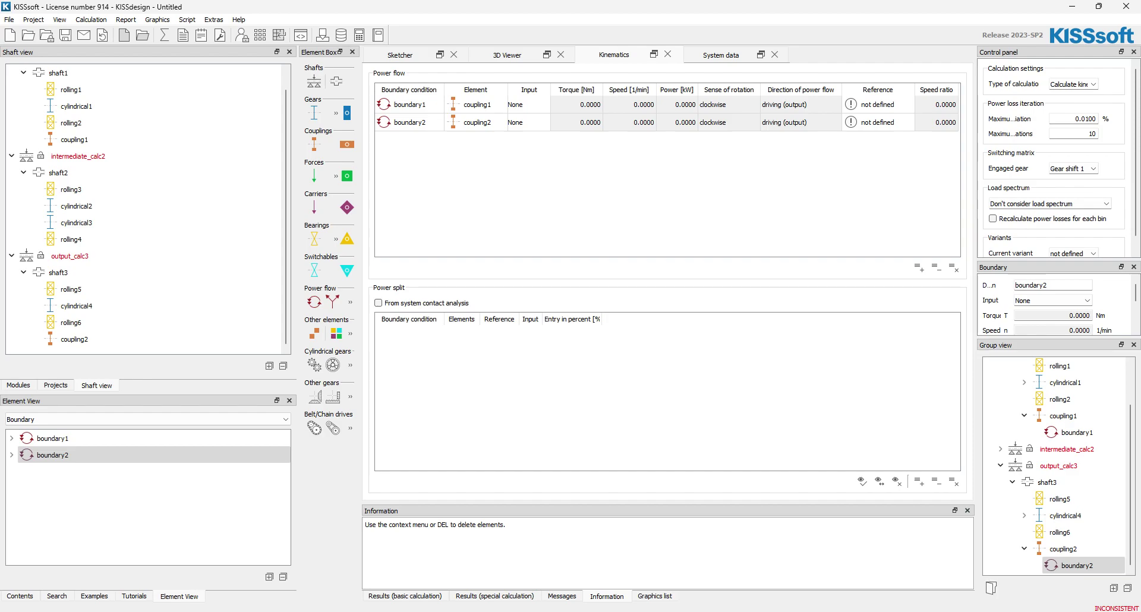
{"action": "left_click", "coordinate": [528, 104]}
{"action": "left_click", "coordinate": [535, 154]}
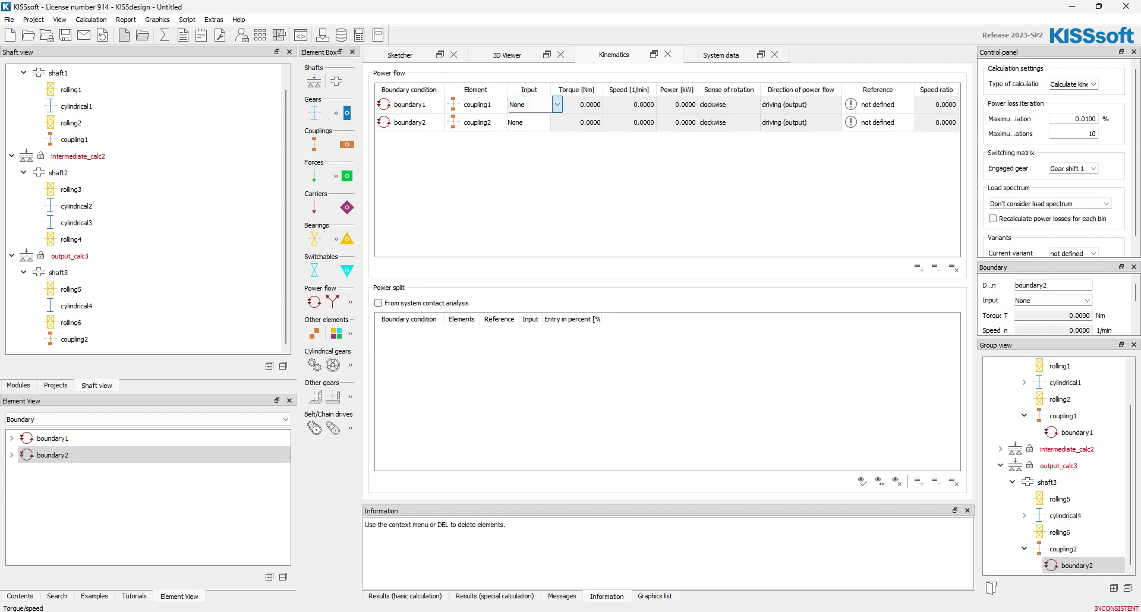
{"action": "left_click", "coordinate": [630, 105]}
{"action": "type", "text": "1800"}
{"action": "left_click", "coordinate": [577, 104]}
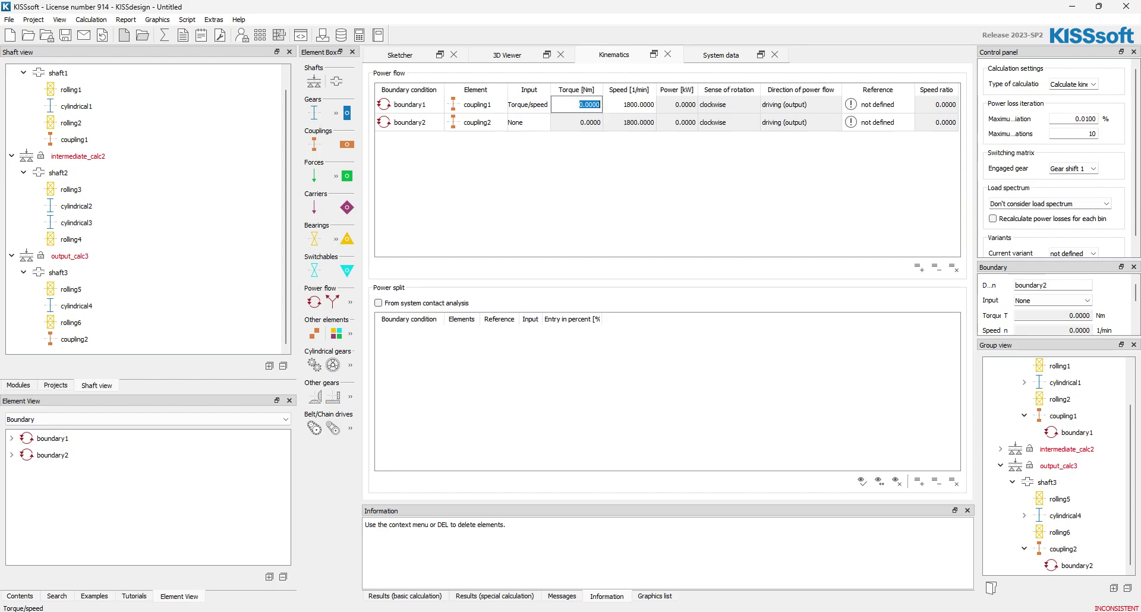
{"action": "type", "text": "371.5"}
{"action": "key", "text": "Return"}
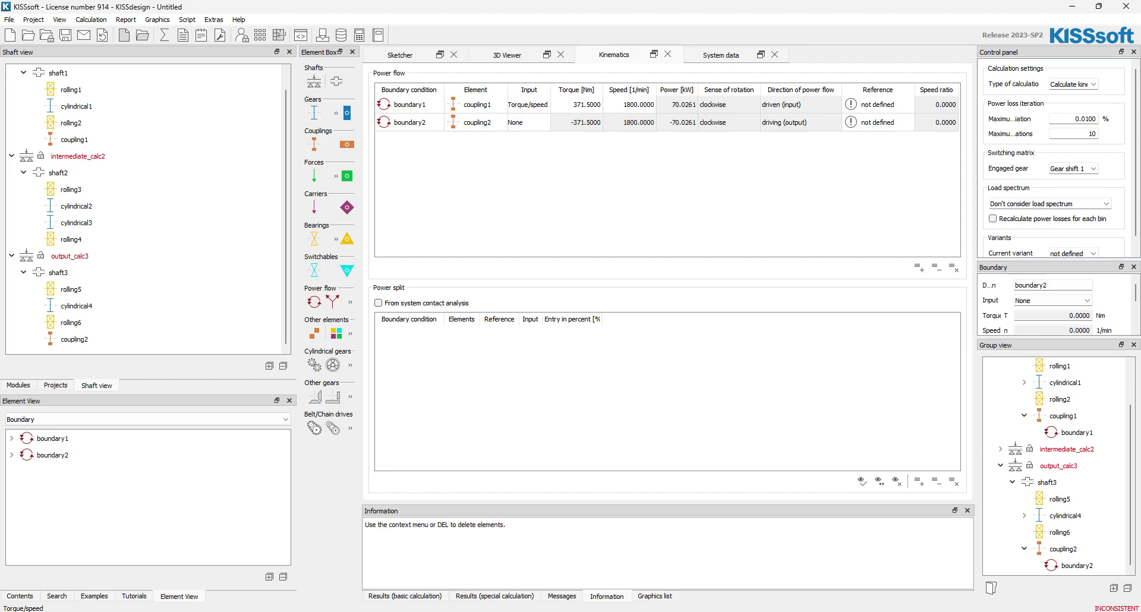
Step: Set the power flow reference of boundary1 to boundary1 and that of boundary2 to boundary2
{"action": "double_click", "coordinate": [878, 104]}
{"action": "left_click", "coordinate": [878, 131]}
{"action": "double_click", "coordinate": [877, 122]}
{"action": "left_click", "coordinate": [878, 122]}
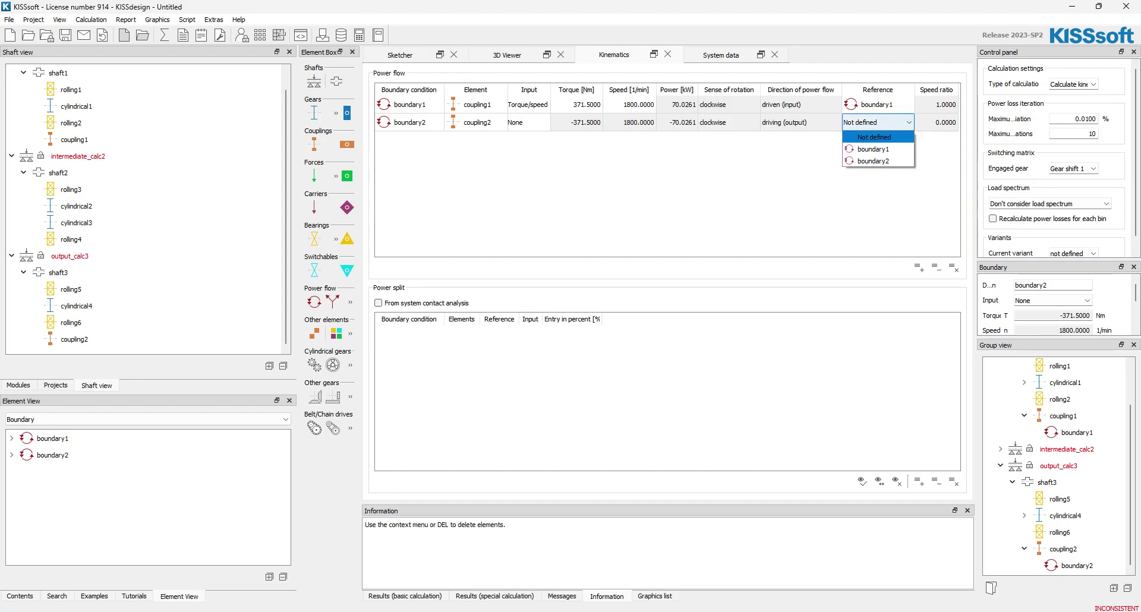
{"action": "left_click", "coordinate": [878, 159]}
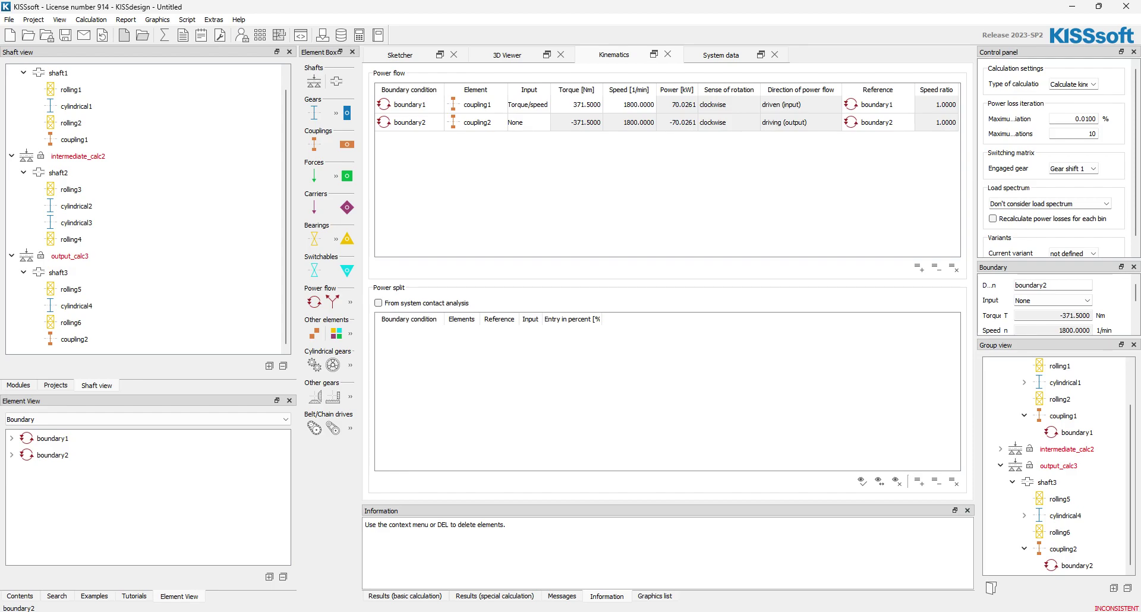
Step: List the gear contacts in the element view with their gears expanded, and open the pair_calc1 calculation
{"action": "left_click", "coordinate": [400, 54]}
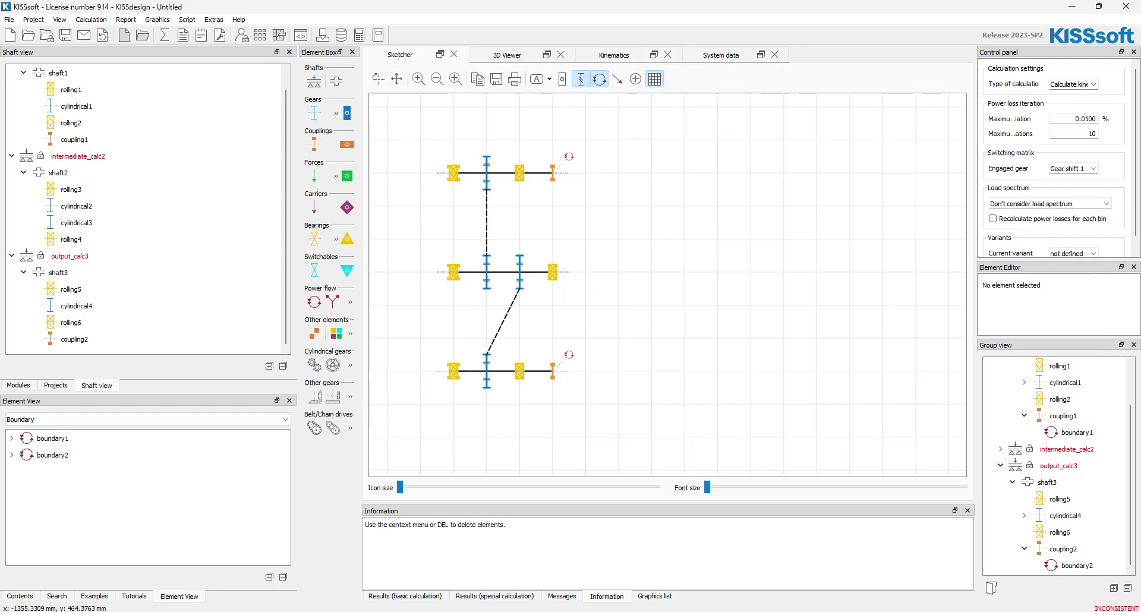
{"action": "left_click", "coordinate": [397, 79]}
{"action": "left_click_drag", "start_coordinate": [399, 205], "coordinate": [498, 200]}
{"action": "scroll", "coordinate": [456, 181], "scroll_direction": "up", "scroll_amount": 3}
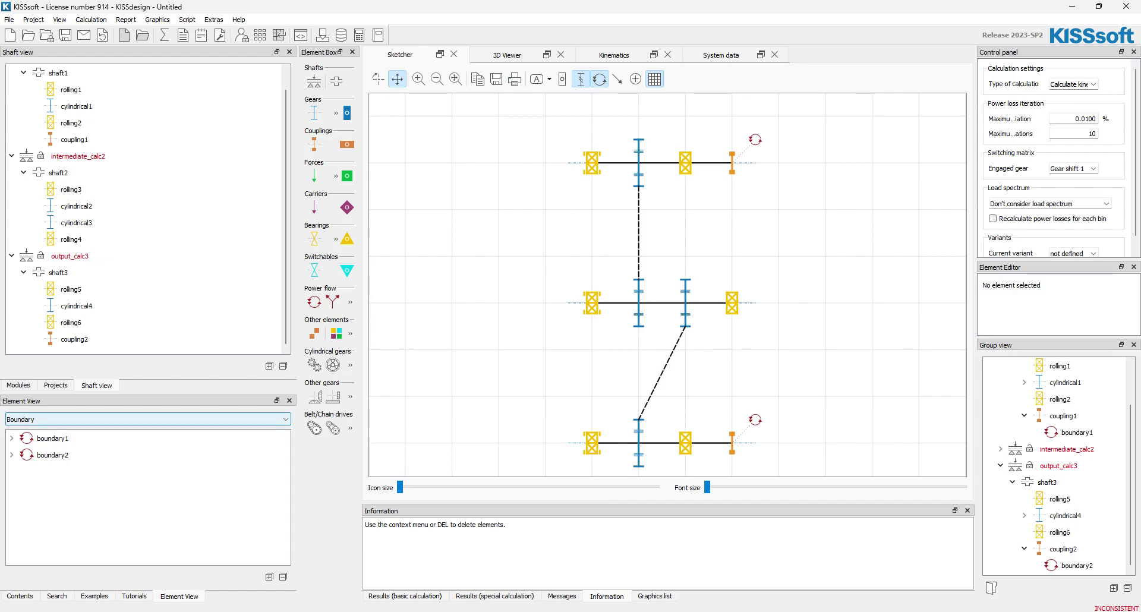
{"action": "left_click", "coordinate": [149, 419]}
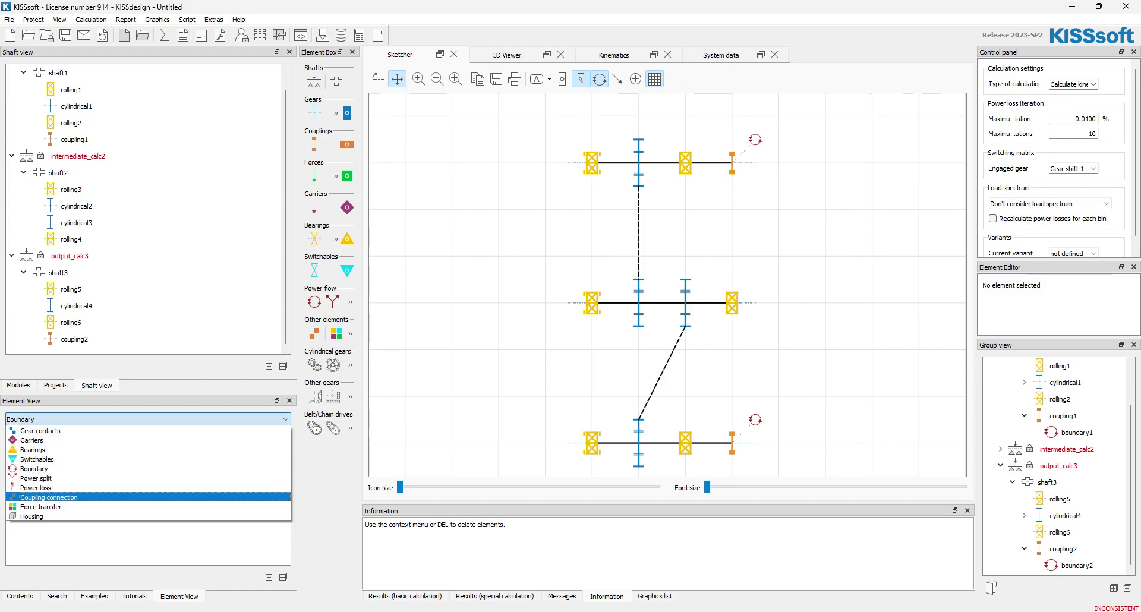
{"action": "left_click", "coordinate": [40, 430]}
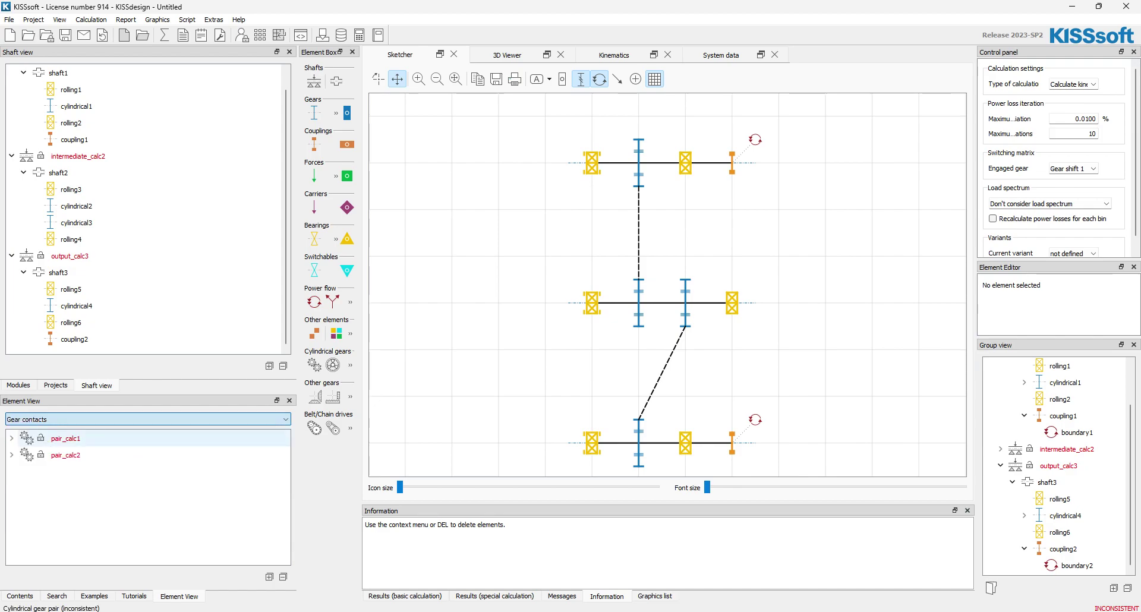
{"action": "left_click", "coordinate": [12, 488]}
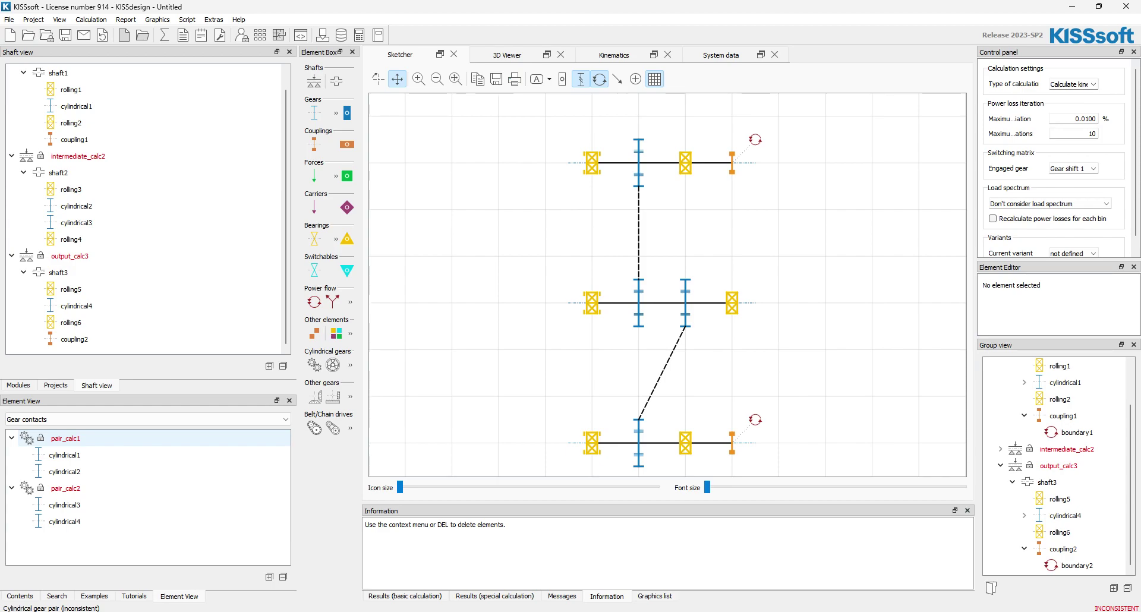
{"action": "left_click", "coordinate": [65, 438]}
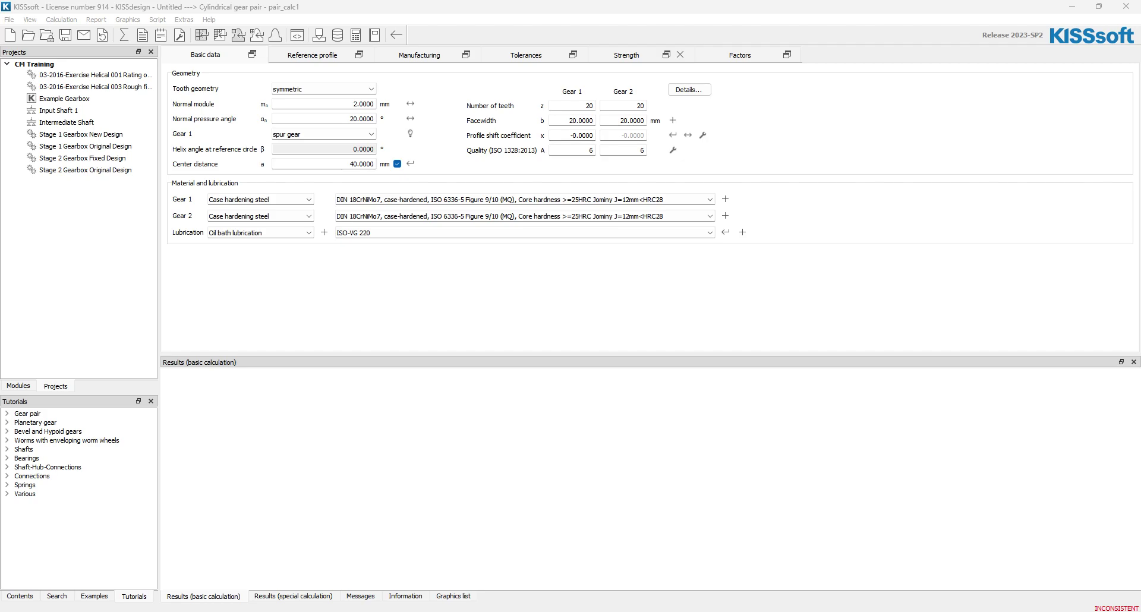
Step: Collapse the CM Training project, narrow the side area, and load Stage 1 Gearbox Original Design.Z12 from Video Tutorials into the gear pair calculation
{"action": "left_click", "coordinate": [7, 64]}
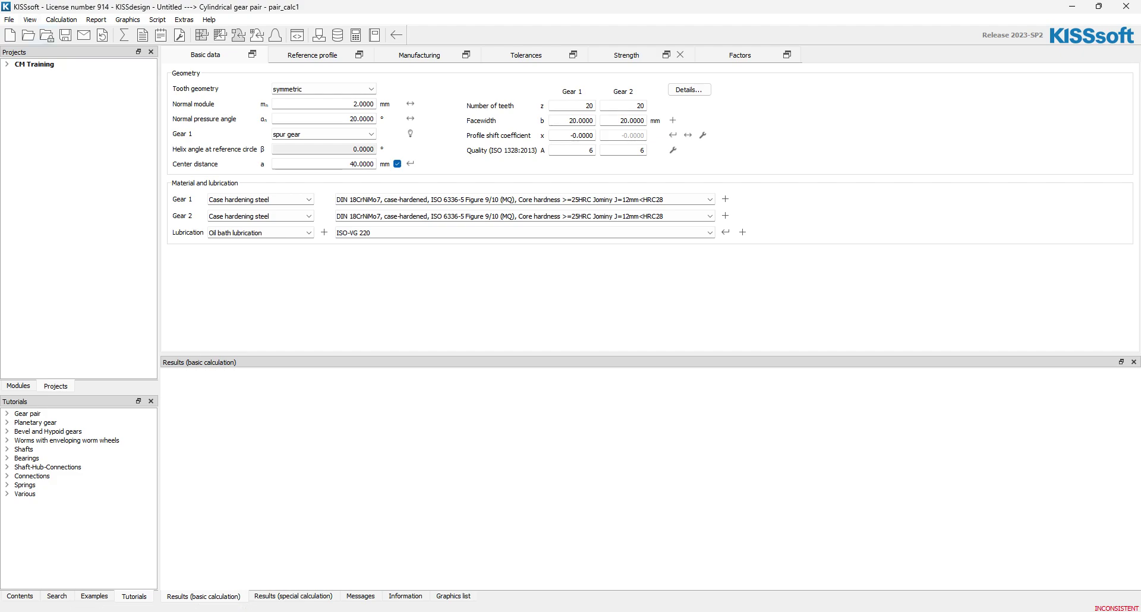
{"action": "left_click_drag", "start_coordinate": [159, 179], "coordinate": [101, 179]}
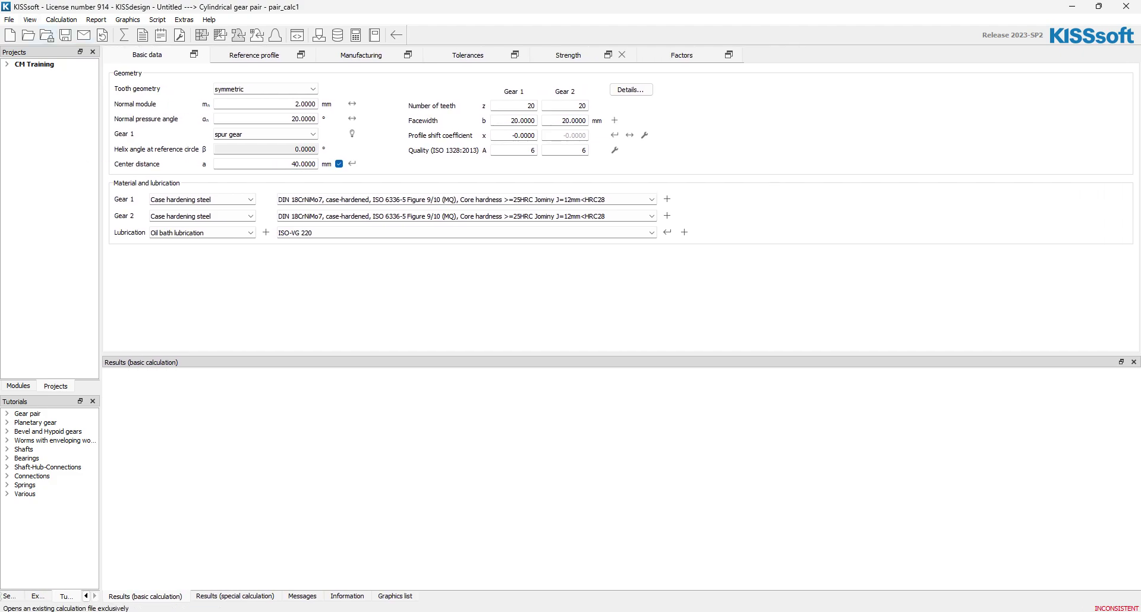
{"action": "left_click", "coordinate": [27, 35]}
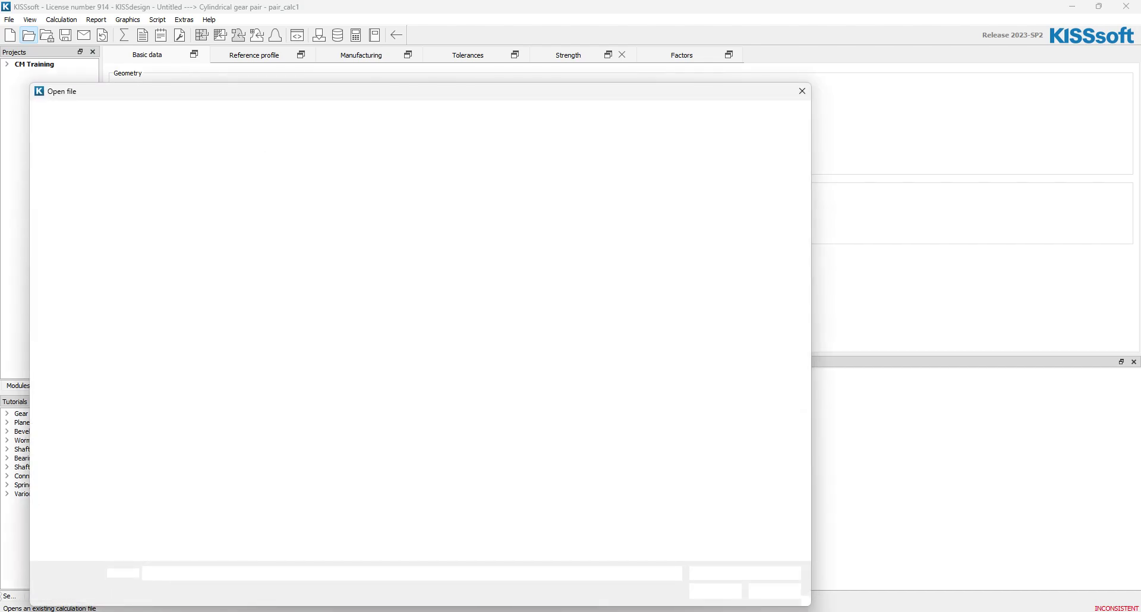
{"action": "left_click", "coordinate": [86, 484]}
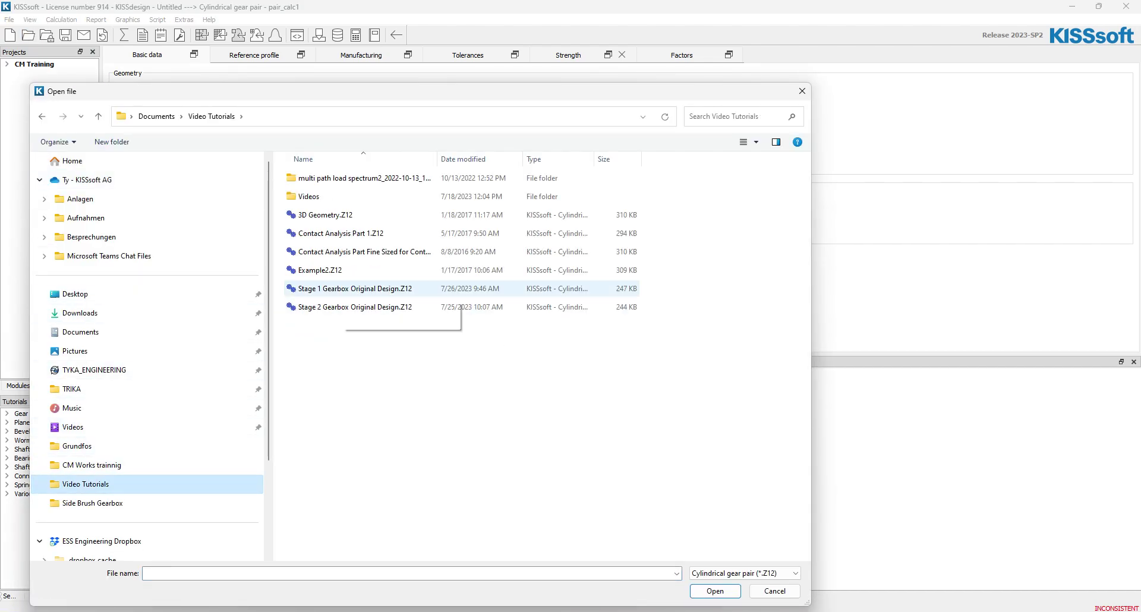
{"action": "left_click", "coordinate": [345, 289]}
{"action": "left_click", "coordinate": [716, 591]}
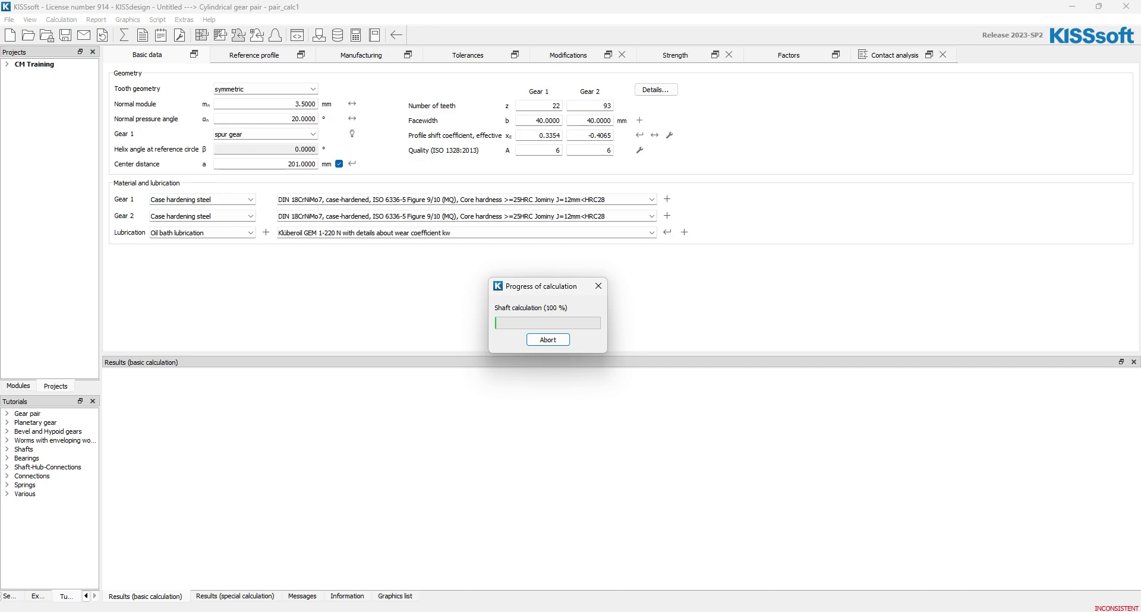
Step: Deactivate the shaft files of gear 1 and gear 2 in the axis alignment definition for the face load factor
{"action": "left_click", "coordinate": [789, 55]}
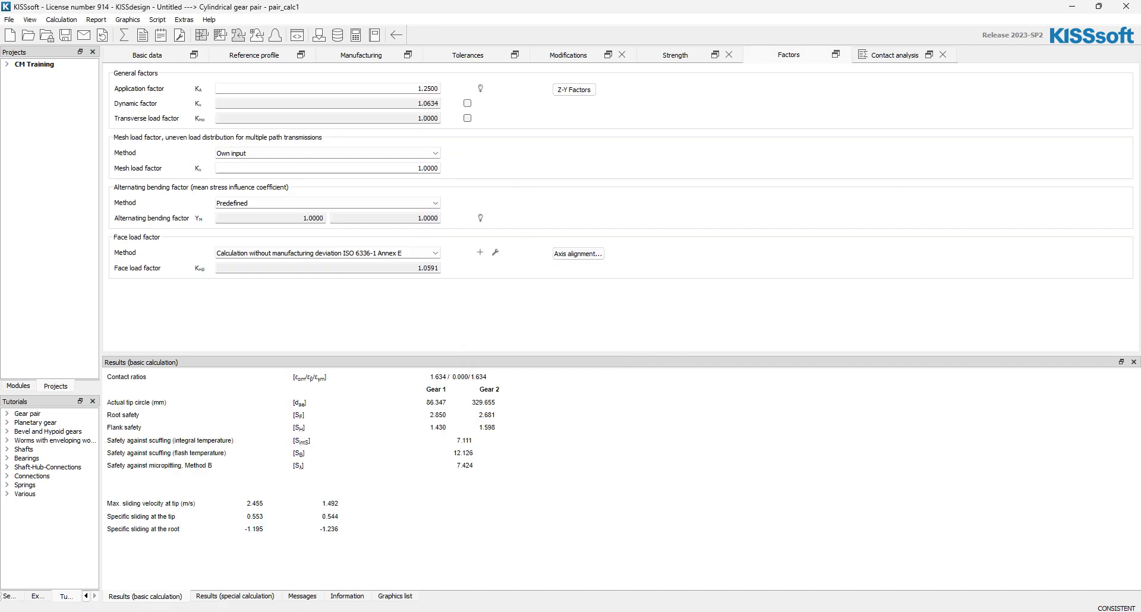
{"action": "left_click", "coordinate": [579, 253]}
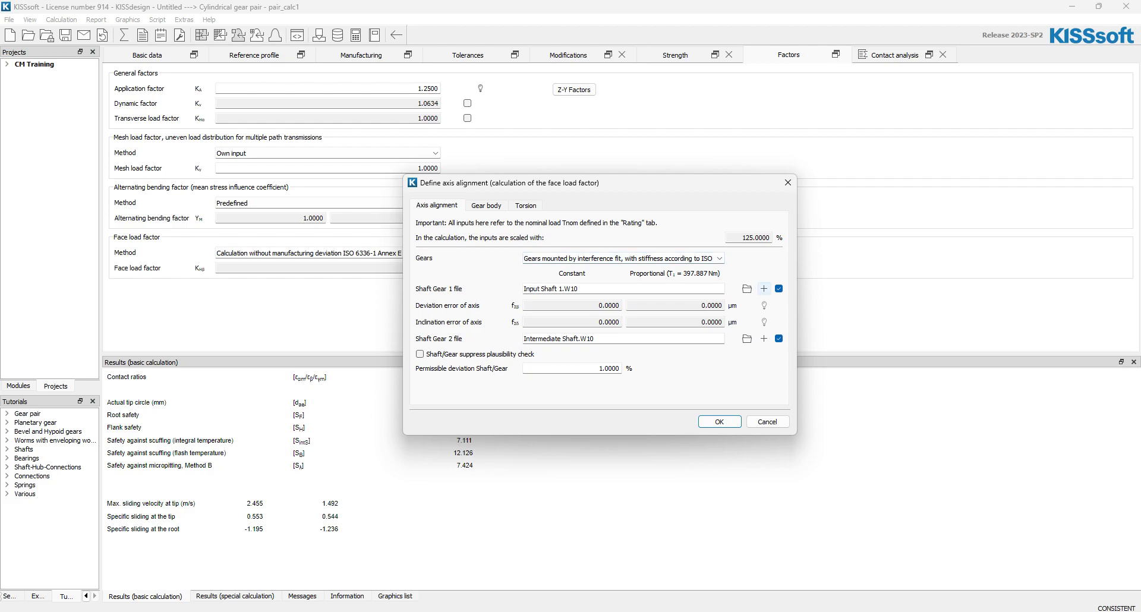
{"action": "left_click", "coordinate": [778, 288]}
{"action": "left_click", "coordinate": [778, 339]}
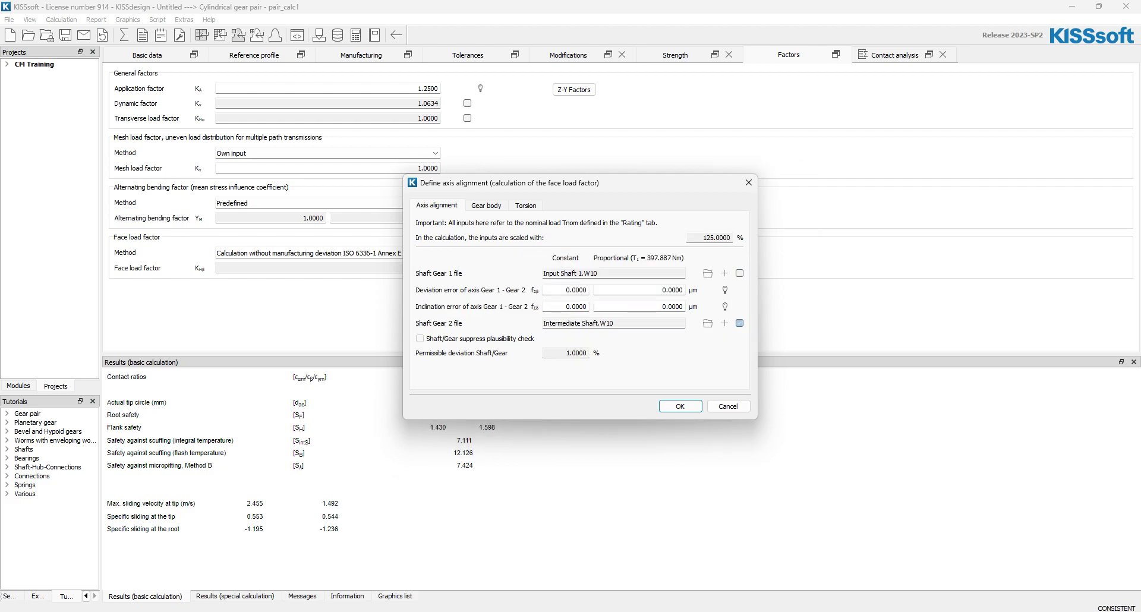
{"action": "left_click", "coordinate": [680, 405]}
Step: Set the face load factor method to Calculation according to calculation method, and leave pair_calc1 with its submodule calculation locked
{"action": "left_click", "coordinate": [332, 253]}
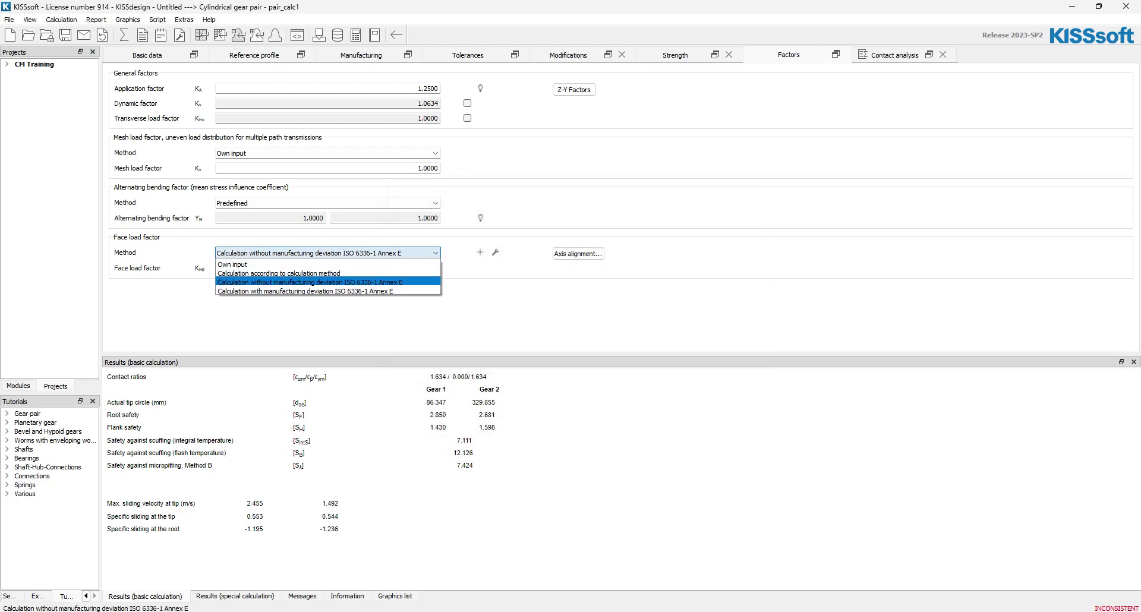
{"action": "left_click", "coordinate": [330, 272]}
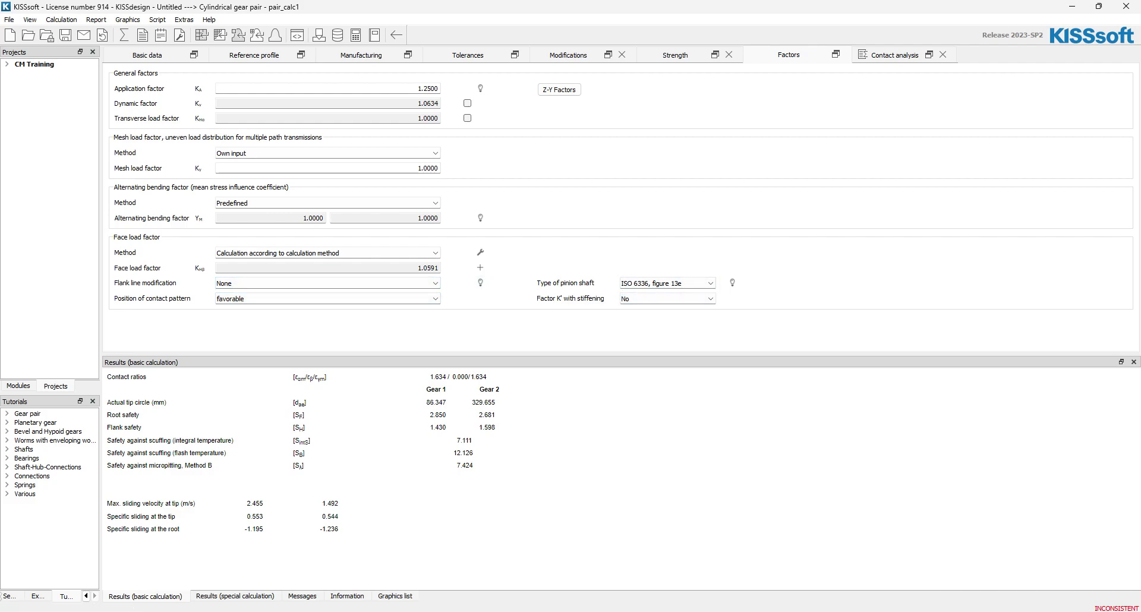
{"action": "left_click", "coordinate": [1126, 6]}
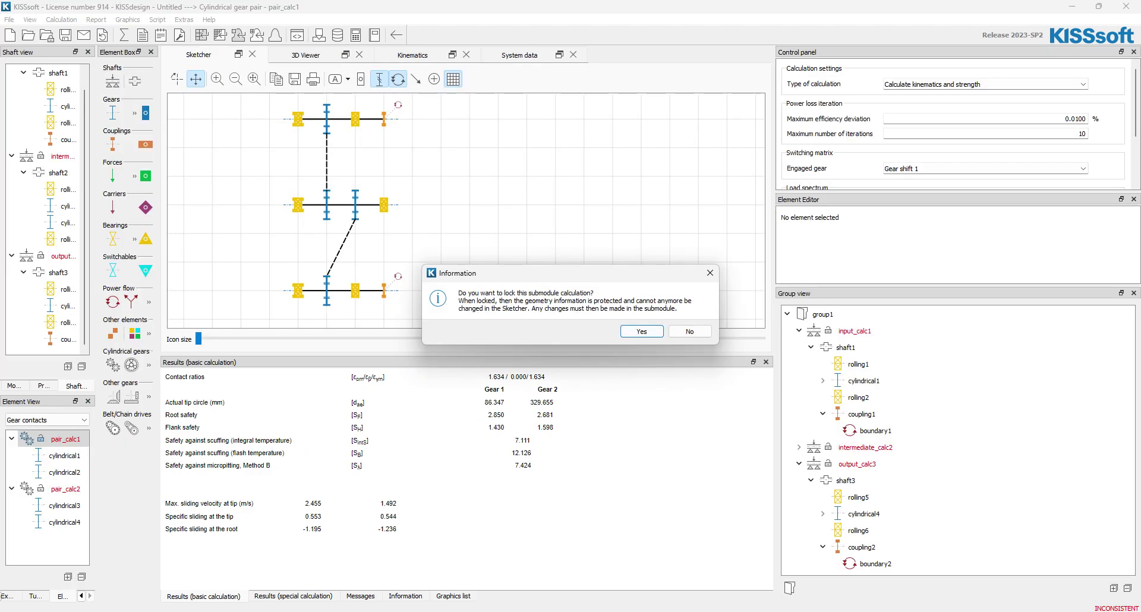
{"action": "left_click", "coordinate": [642, 331]}
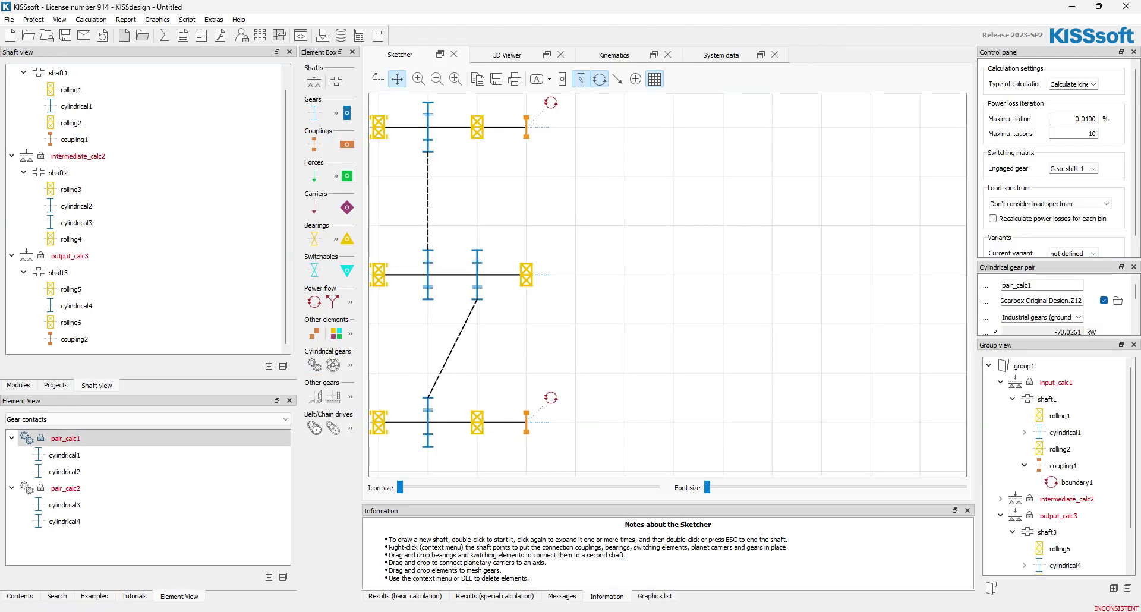
Step: Open the pair_calc2 calculation and load Stage 2 Gearbox Original Design.Z12 from Video Tutorials into it
{"action": "left_click", "coordinate": [65, 489]}
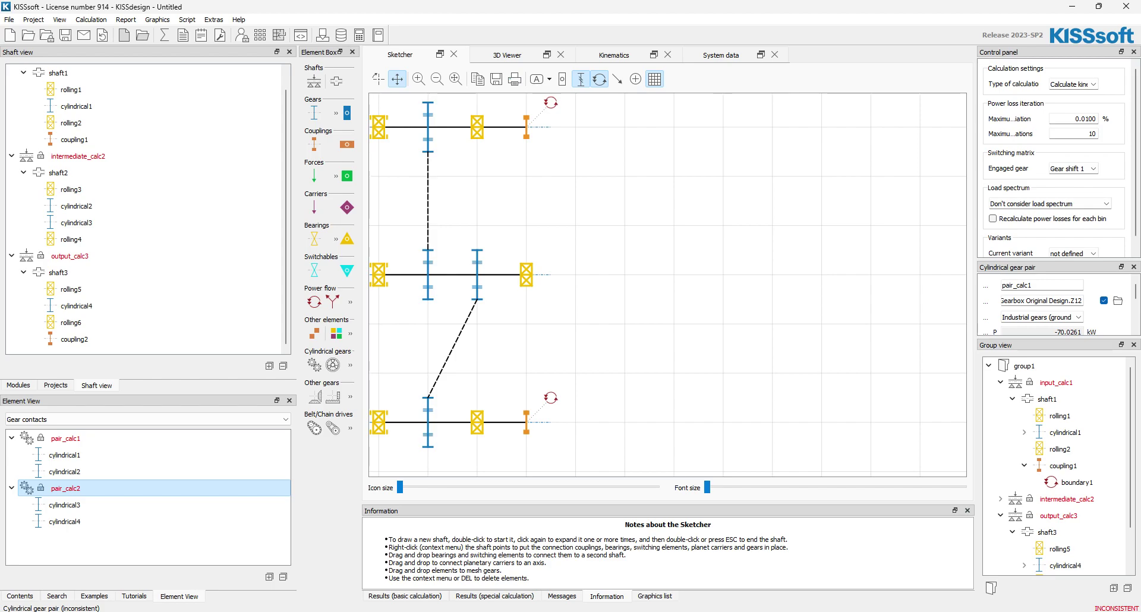
{"action": "double_click", "coordinate": [66, 488]}
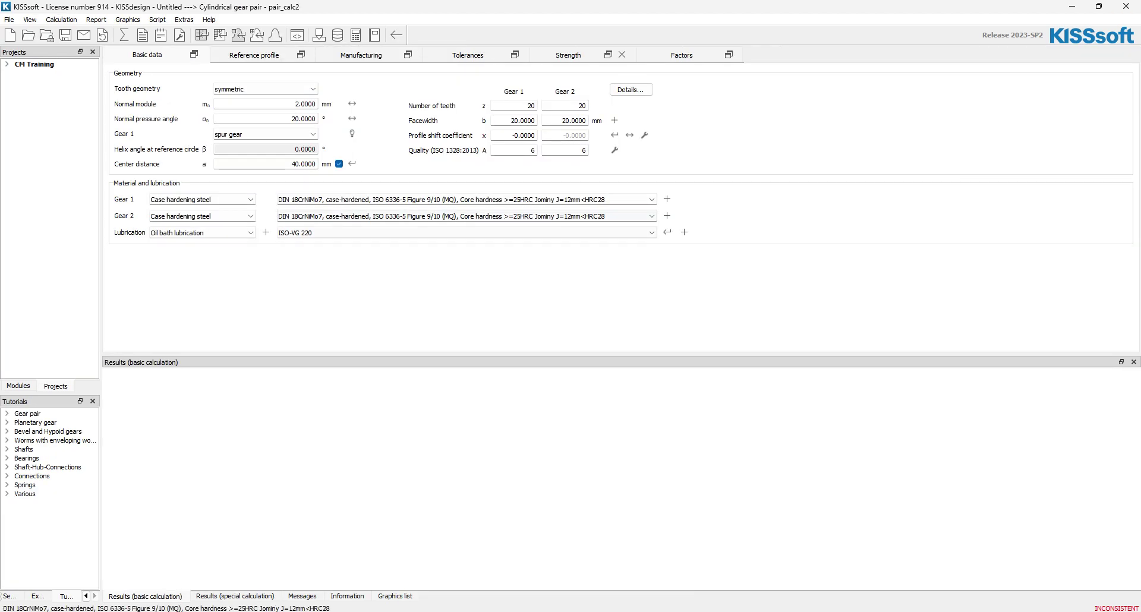
{"action": "left_click", "coordinate": [28, 35]}
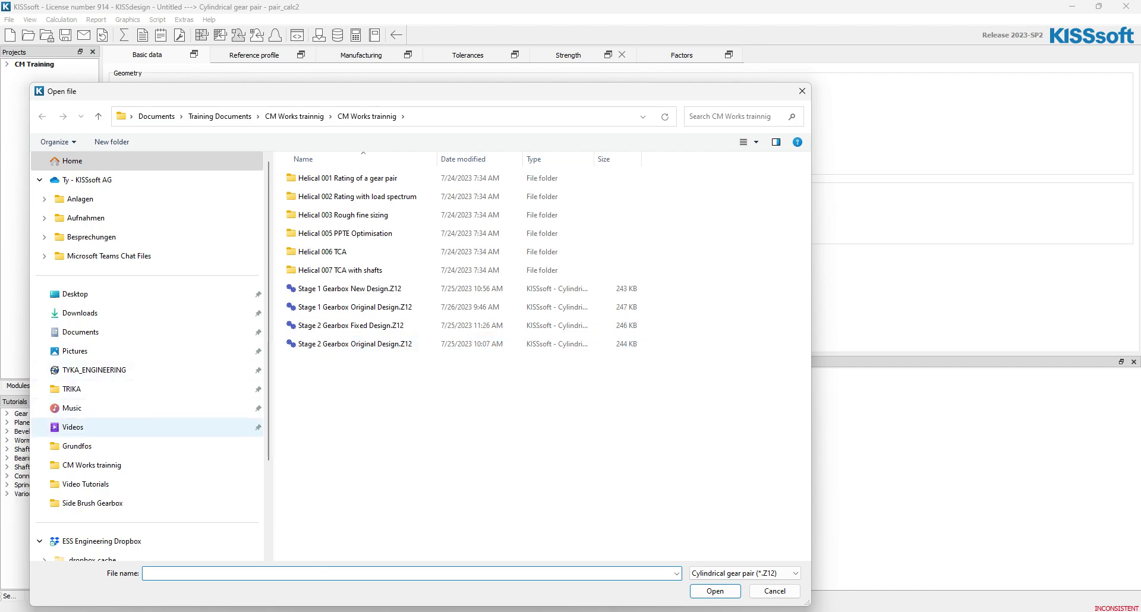
{"action": "left_click", "coordinate": [85, 483]}
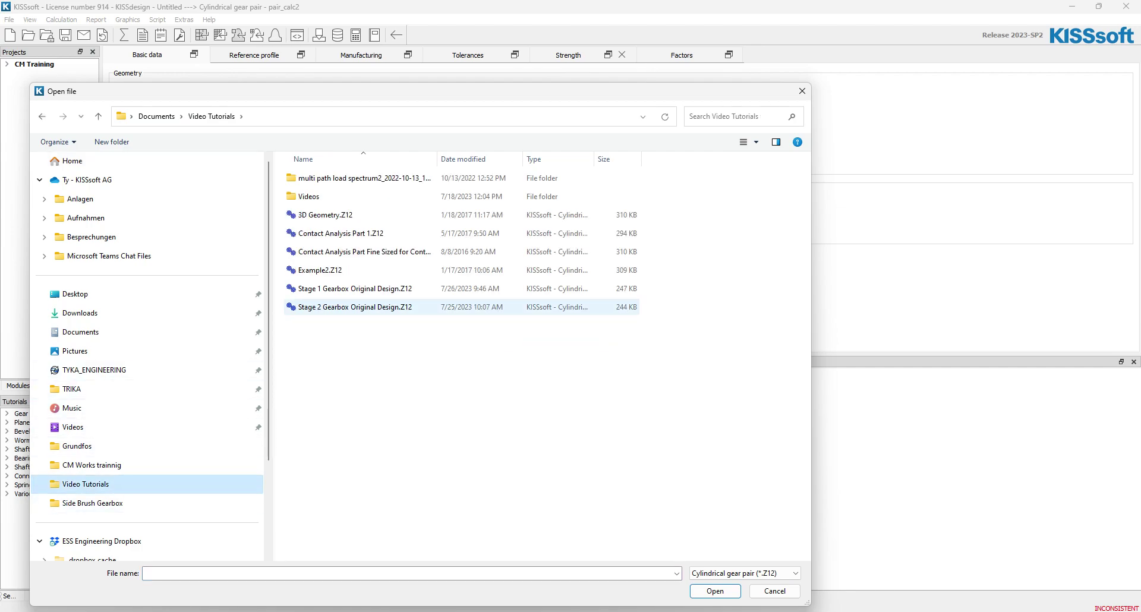
{"action": "left_click", "coordinate": [354, 308]}
{"action": "key", "text": "Return"}
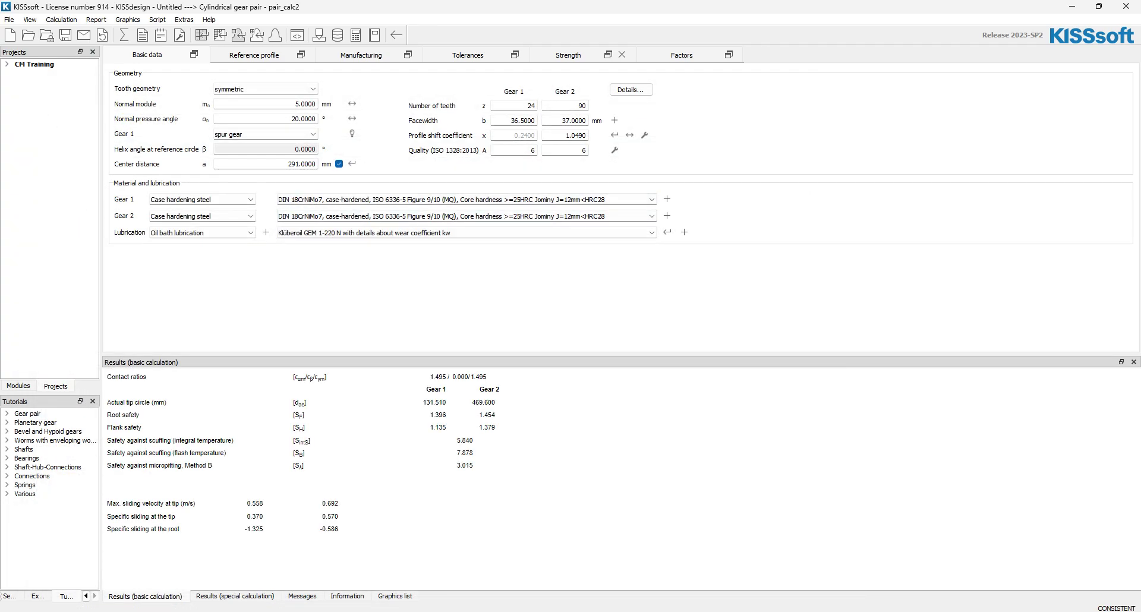
Step: Check the face load factor method of pair_calc2, and return to the gearbox model with this submodule calculation locked
{"action": "left_click", "coordinate": [682, 55]}
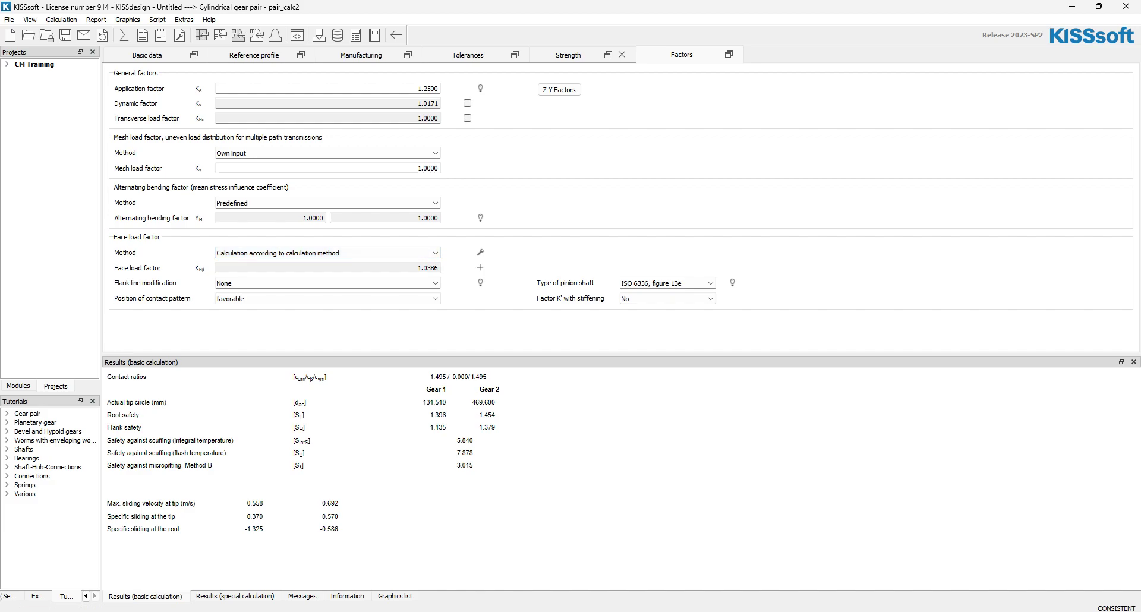
{"action": "left_click", "coordinate": [1125, 6]}
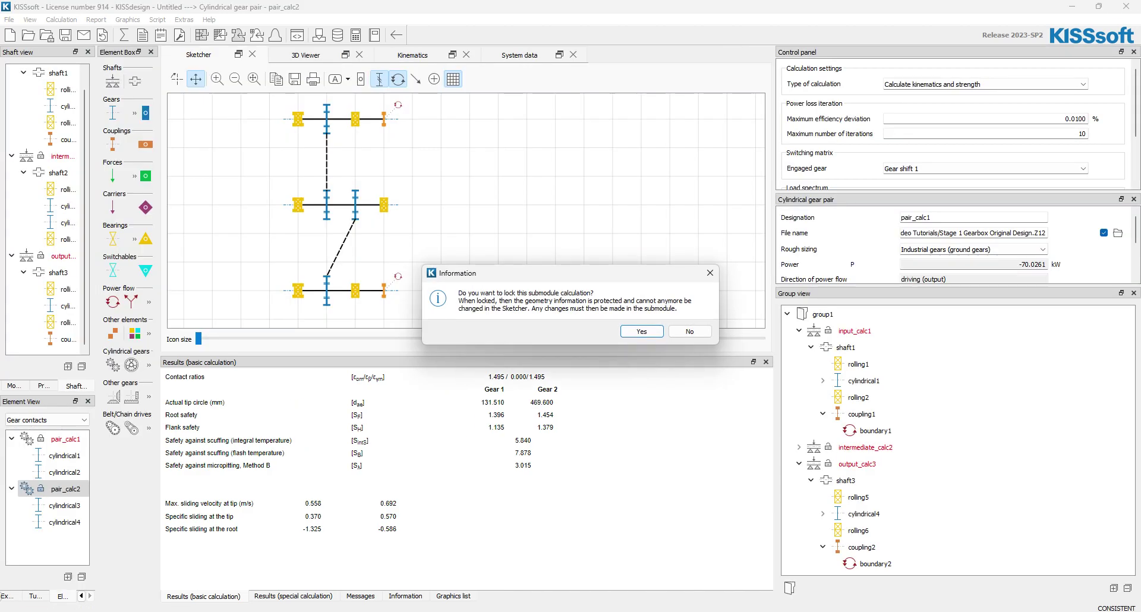
{"action": "left_click", "coordinate": [642, 331]}
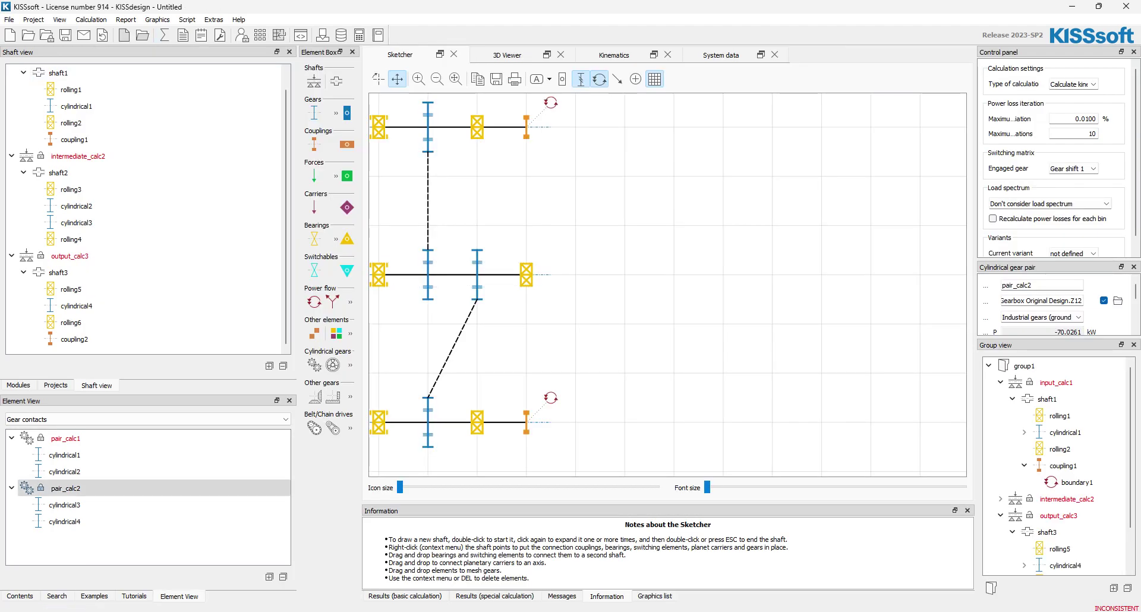
Step: Run the gearbox calculation and enlarge the basic calculation results area to show all safety and bearing life ratings
{"action": "left_click", "coordinate": [164, 35]}
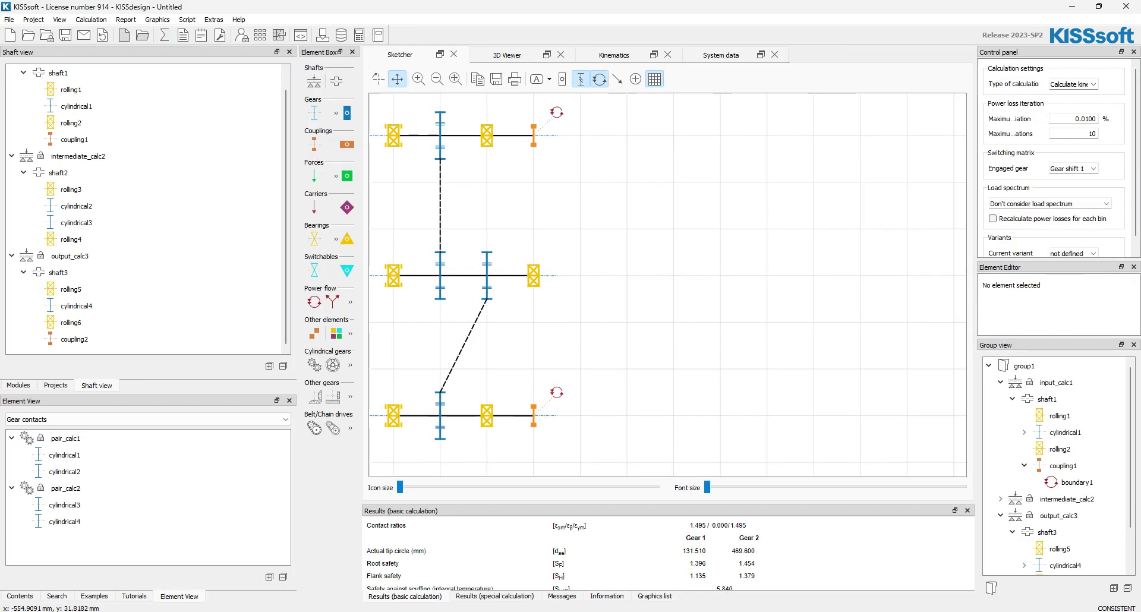
{"action": "scroll", "coordinate": [598, 350], "scroll_direction": "up", "scroll_amount": 1}
{"action": "left_click", "coordinate": [596, 347]}
{"action": "scroll", "coordinate": [597, 348], "scroll_direction": "down", "scroll_amount": 3}
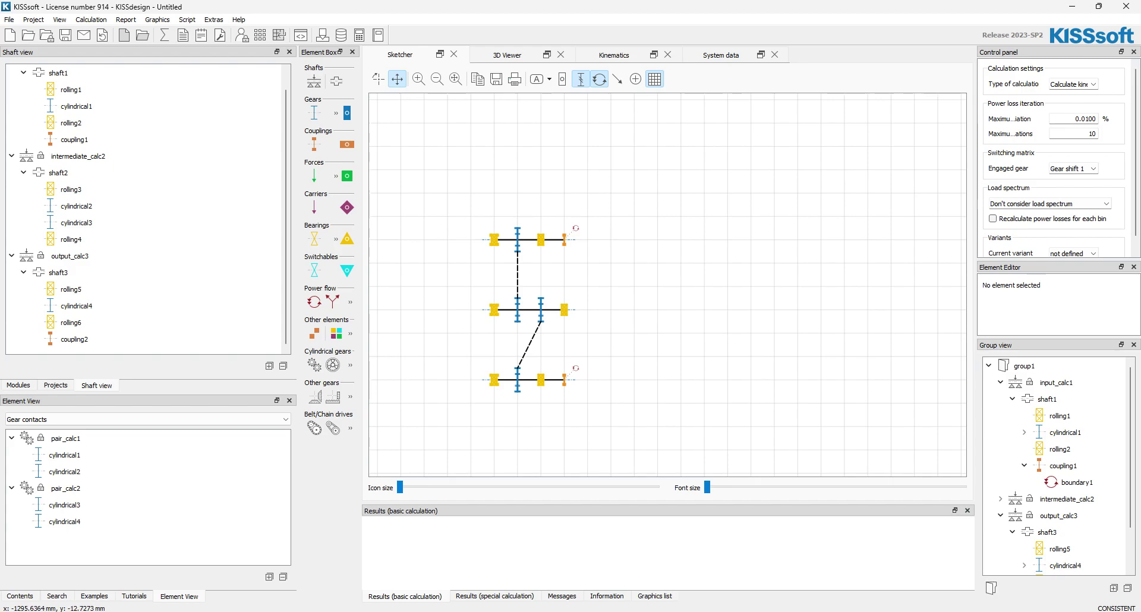
{"action": "scroll", "coordinate": [455, 353], "scroll_direction": "up", "scroll_amount": 1}
{"action": "right_click", "coordinate": [469, 359]}
{"action": "left_click", "coordinate": [505, 366]}
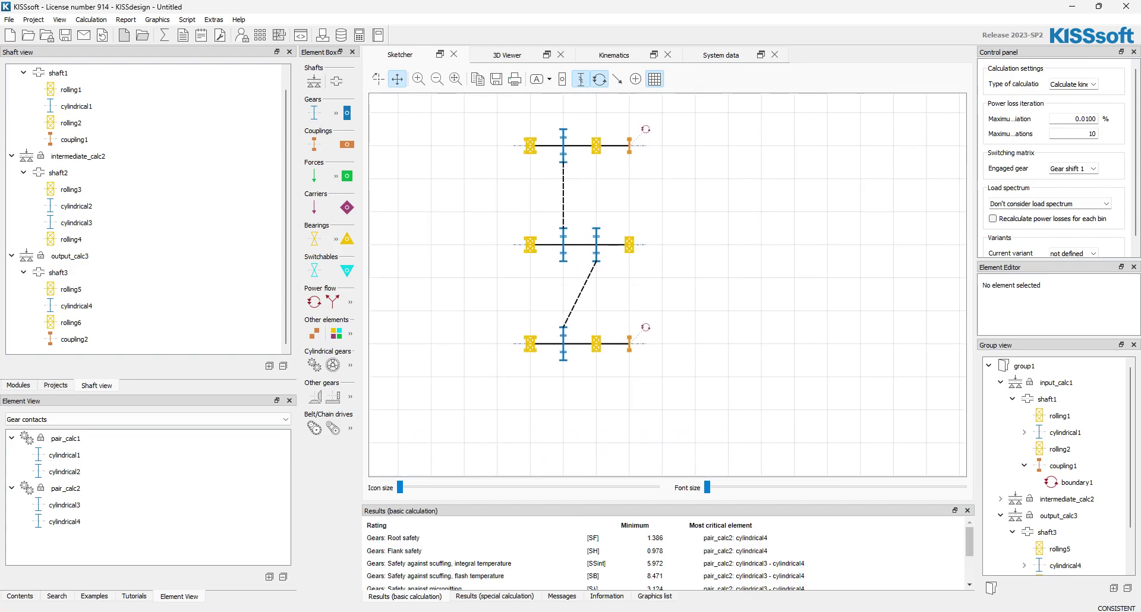
{"action": "left_click_drag", "start_coordinate": [668, 504], "coordinate": [667, 355]}
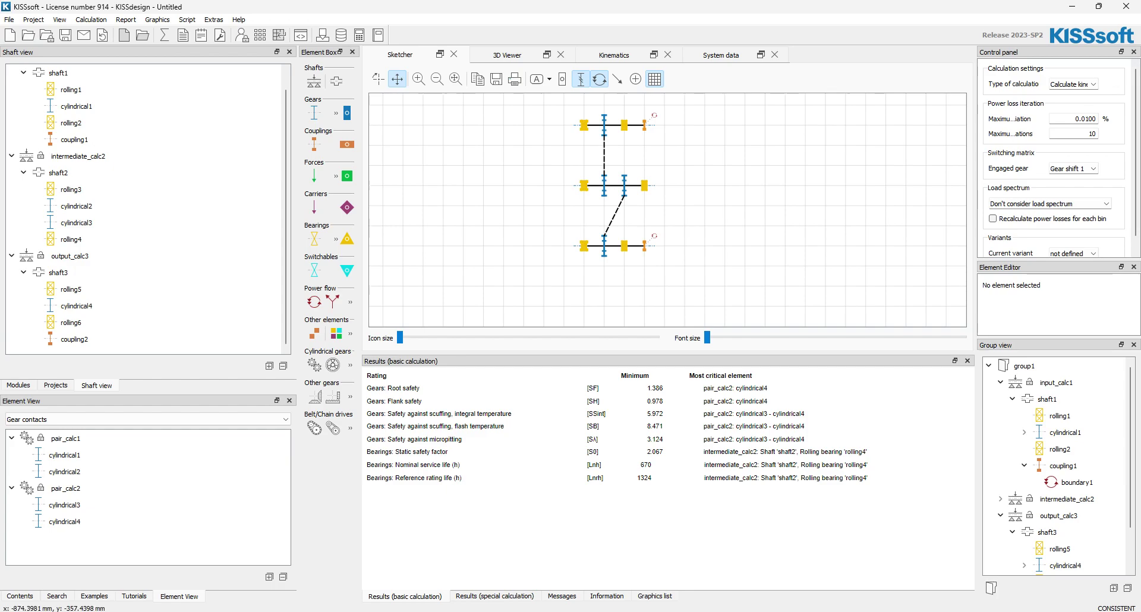
{"action": "scroll", "coordinate": [603, 166], "scroll_direction": "up", "scroll_amount": 1}
{"action": "left_click_drag", "start_coordinate": [527, 160], "coordinate": [517, 178]}
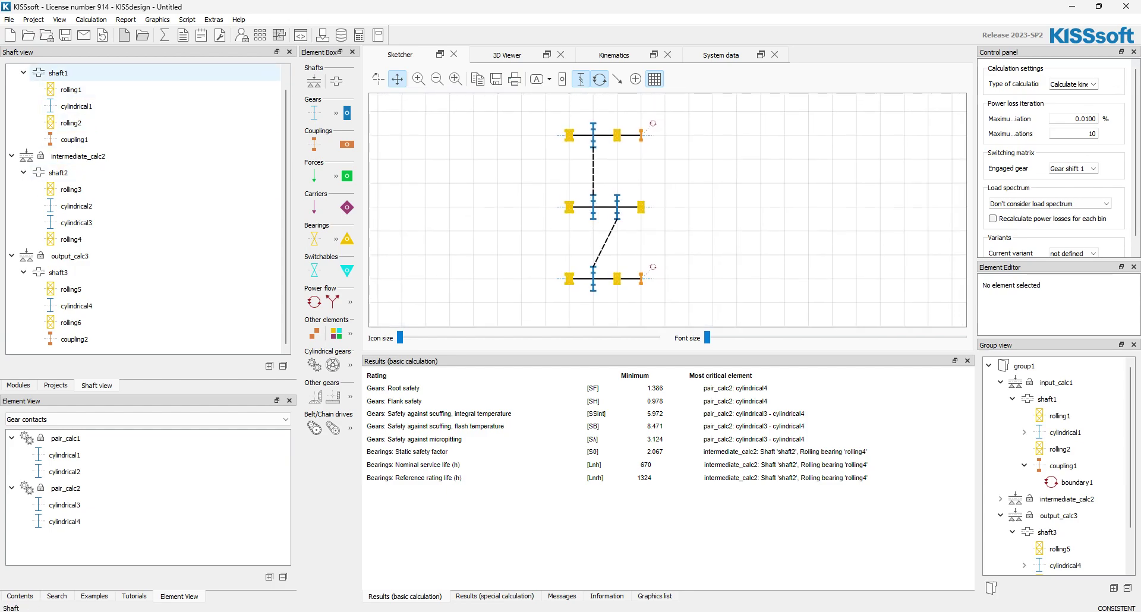
Step: Open the input_calc1 shaft calculation and go through the cylinder sections of the shaft's outer contour one by one
{"action": "scroll", "coordinate": [119, 89], "scroll_direction": "up", "scroll_amount": 1}
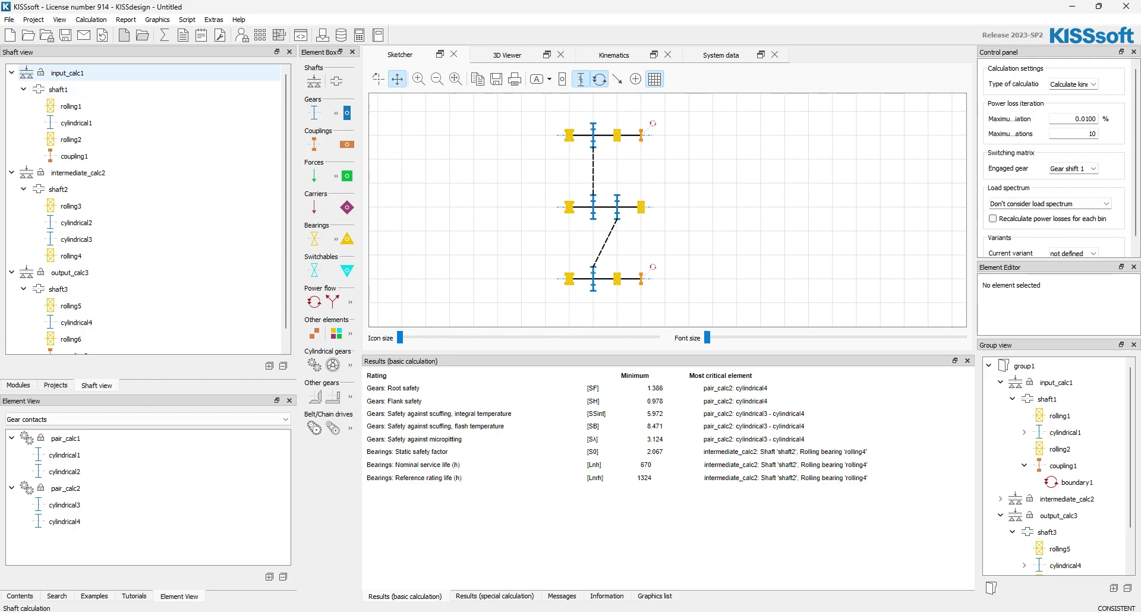
{"action": "double_click", "coordinate": [67, 73]}
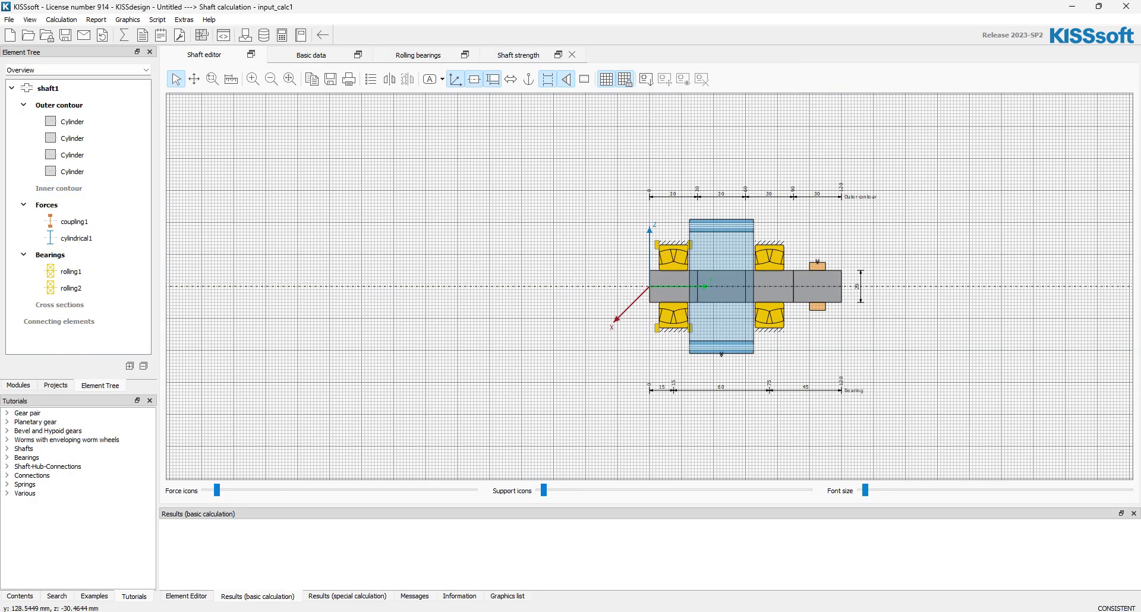
{"action": "scroll", "coordinate": [859, 321], "scroll_direction": "up", "scroll_amount": 3}
{"action": "left_click", "coordinate": [538, 258]}
{"action": "left_click", "coordinate": [618, 259]}
{"action": "left_click", "coordinate": [698, 256]}
{"action": "left_click", "coordinate": [773, 264]}
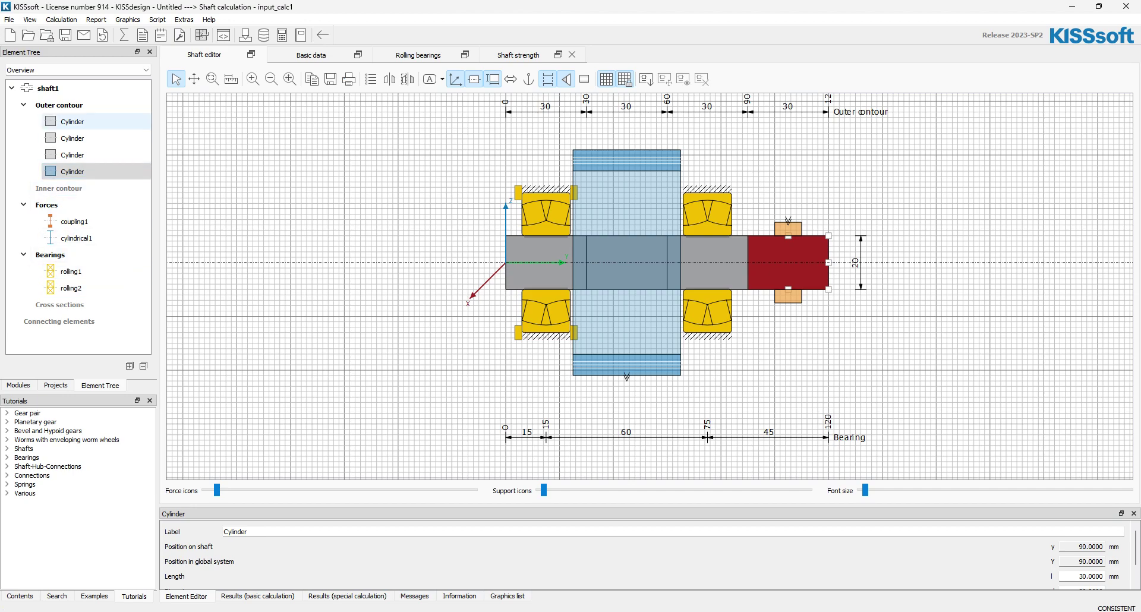
Step: Load Input Shaft 1.W10 from Video Tutorials into input_calc1, and return to the gearbox model with the shaft calculation locked
{"action": "left_click", "coordinate": [28, 35]}
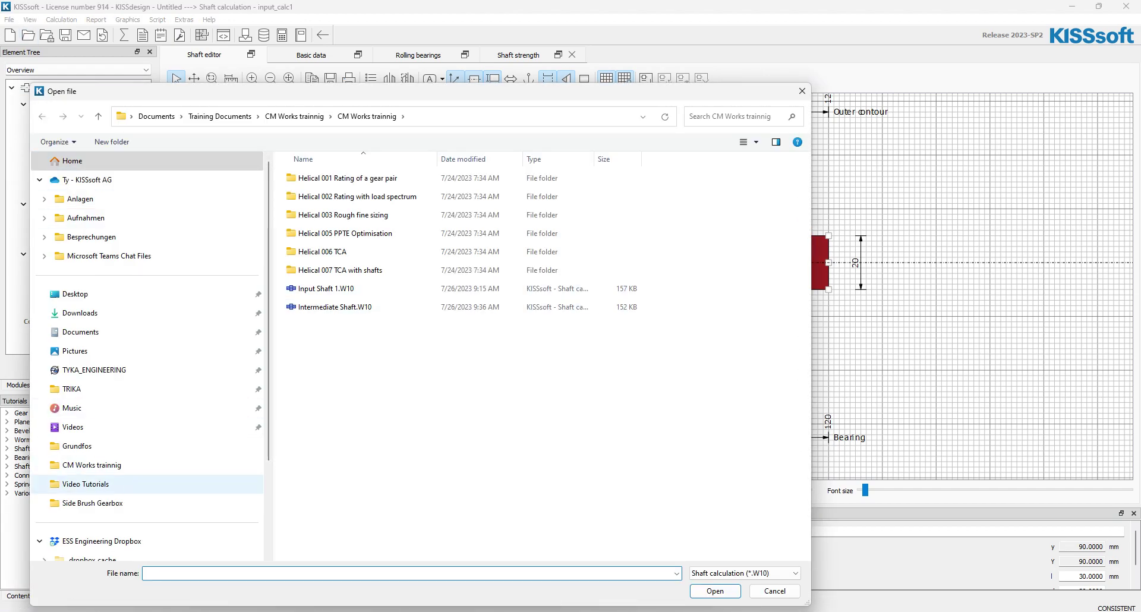
{"action": "left_click", "coordinate": [86, 483]}
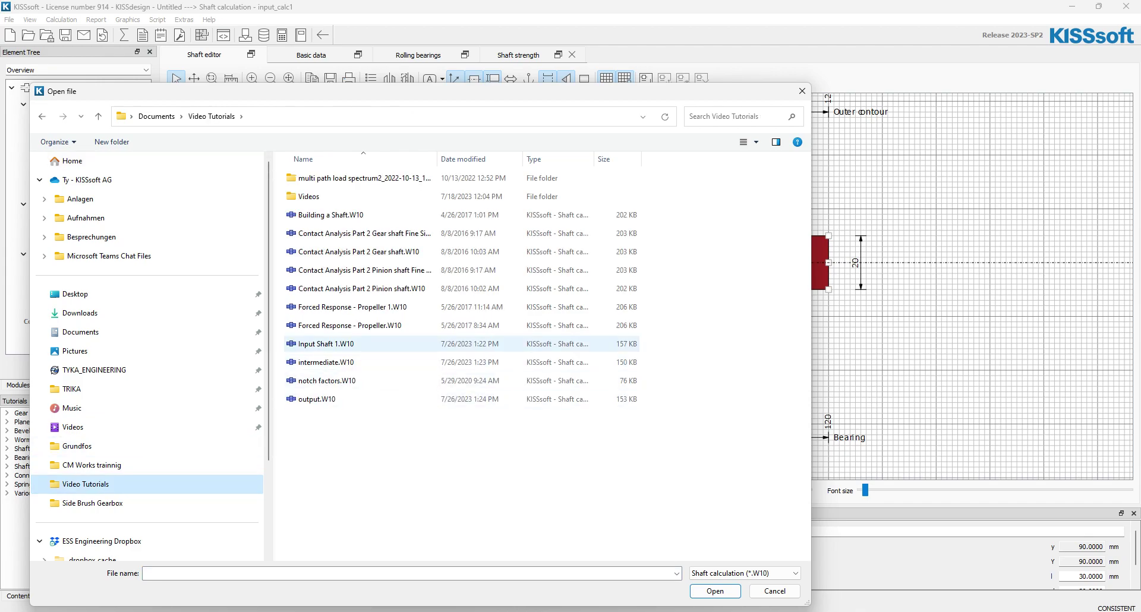
{"action": "left_click", "coordinate": [324, 344]}
{"action": "key", "text": "Return"}
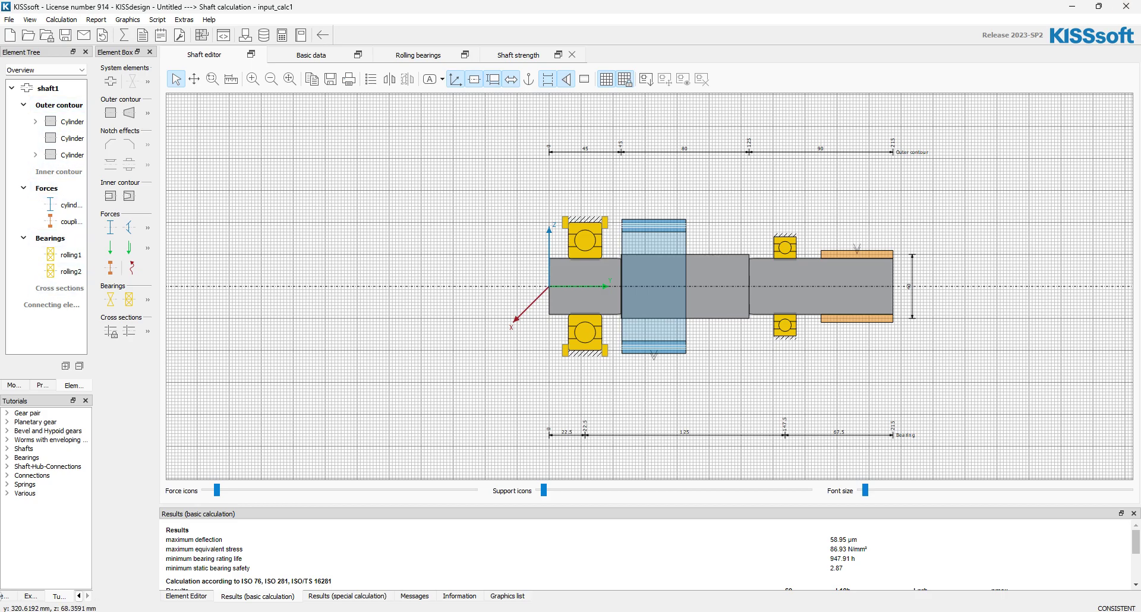
{"action": "left_click", "coordinate": [1126, 7]}
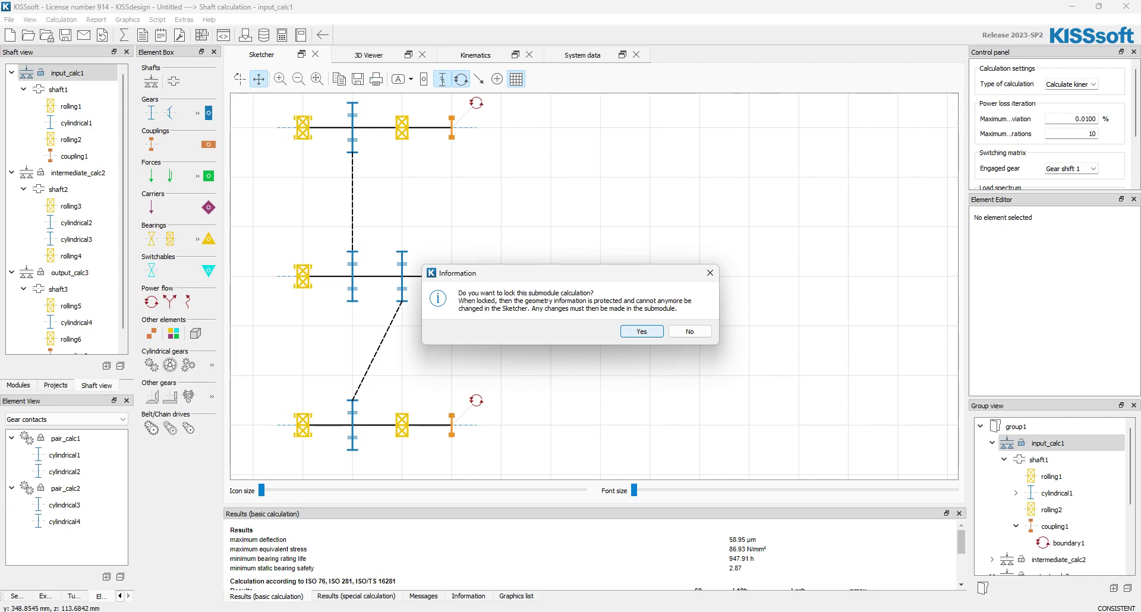
{"action": "left_click", "coordinate": [641, 331]}
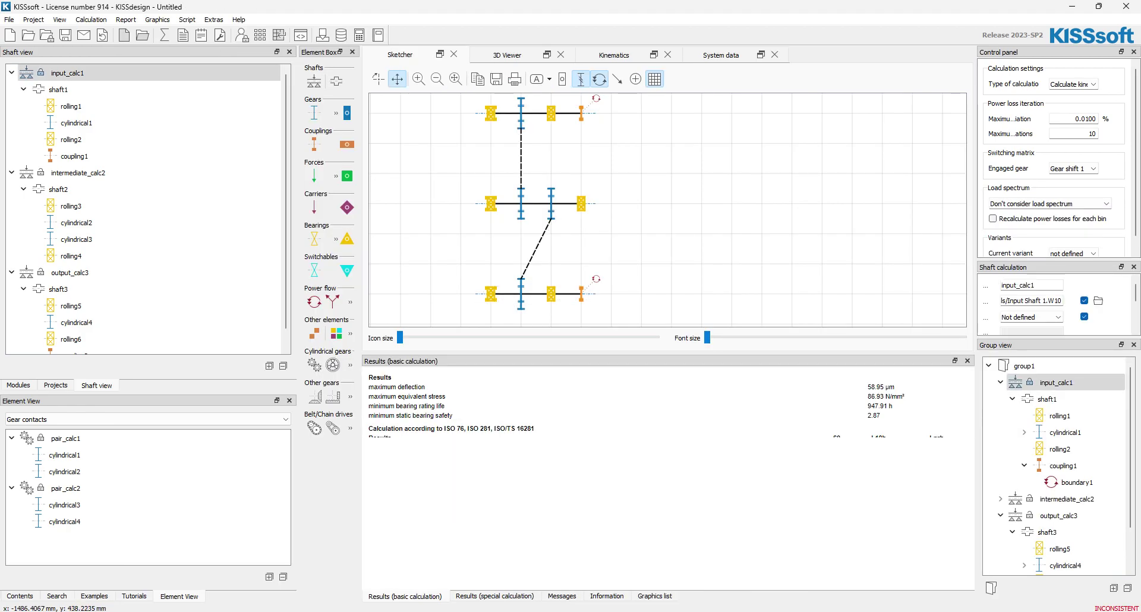
Step: Examine the input shaft, its bearings and the gears in the 3D model of the gearbox from several angles
{"action": "left_click", "coordinate": [507, 55]}
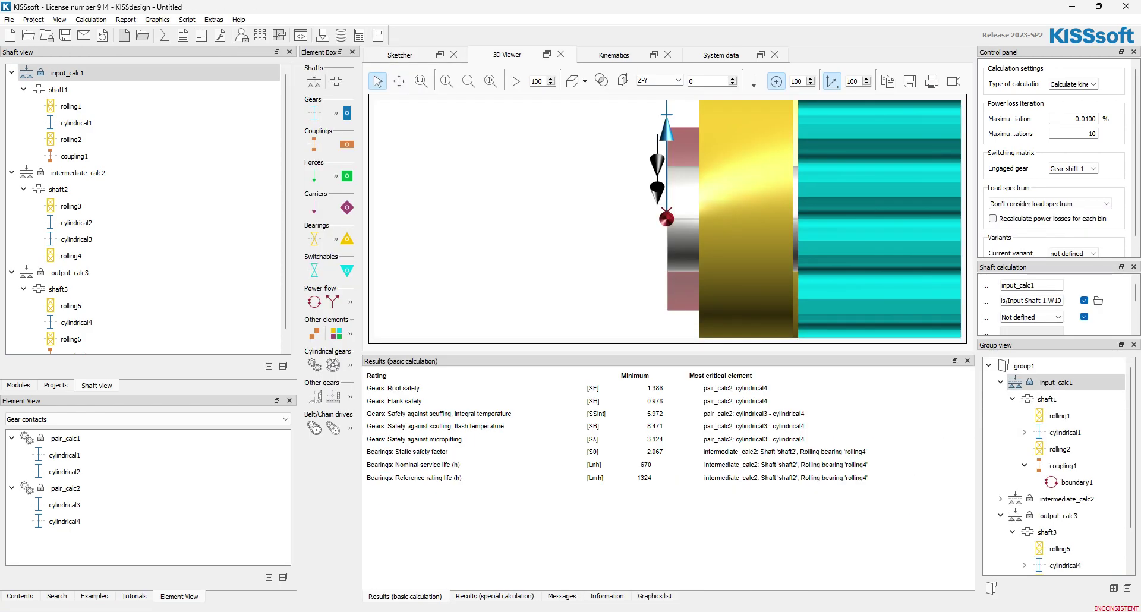
{"action": "scroll", "coordinate": [667, 218], "scroll_direction": "down", "scroll_amount": 6}
{"action": "middle_click_drag", "start_coordinate": [642, 220], "coordinate": [778, 231]}
{"action": "scroll", "coordinate": [707, 229], "scroll_direction": "down", "scroll_amount": 4}
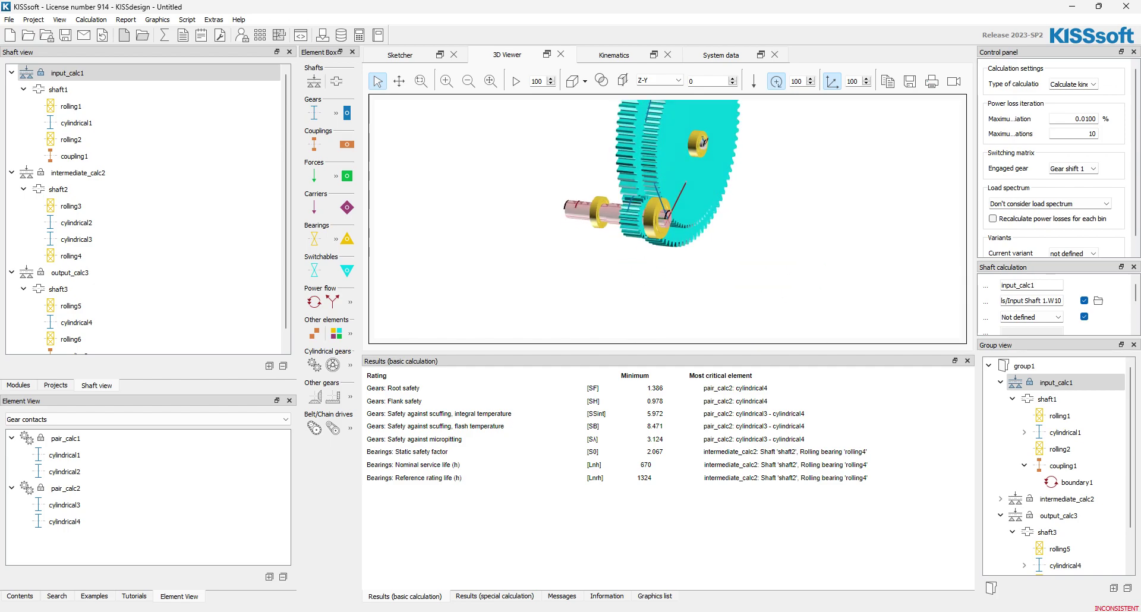
{"action": "scroll", "coordinate": [746, 225], "scroll_direction": "down", "scroll_amount": 1}
{"action": "right_click", "coordinate": [745, 223]}
{"action": "left_click", "coordinate": [769, 242]}
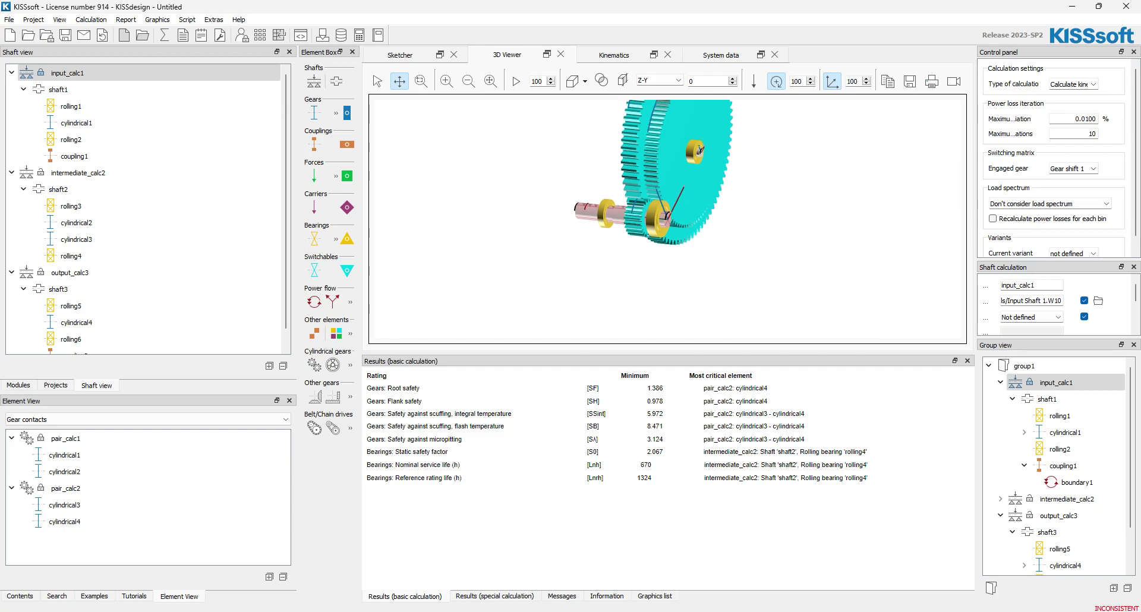
{"action": "left_click_drag", "start_coordinate": [763, 239], "coordinate": [730, 319]}
{"action": "left_click_drag", "start_coordinate": [659, 234], "coordinate": [712, 226]}
{"action": "right_click", "coordinate": [702, 222]}
{"action": "left_click", "coordinate": [730, 231]}
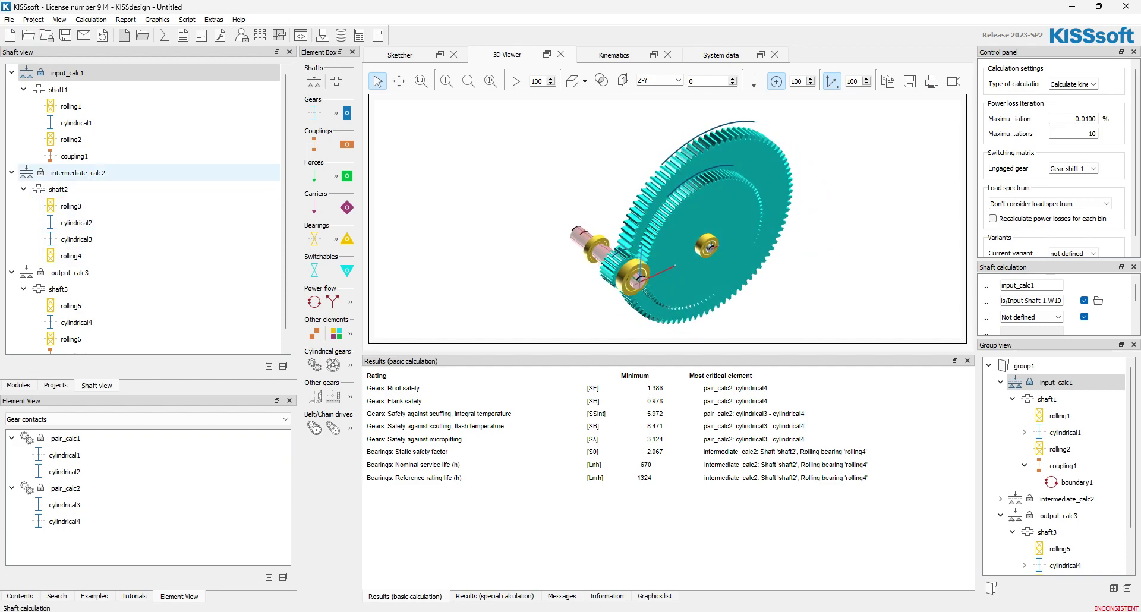
Step: Open the intermediate_calc2 shaft calculation and load intermediate.W10 from Video Tutorials into it
{"action": "left_click", "coordinate": [78, 172]}
{"action": "double_click", "coordinate": [78, 173]}
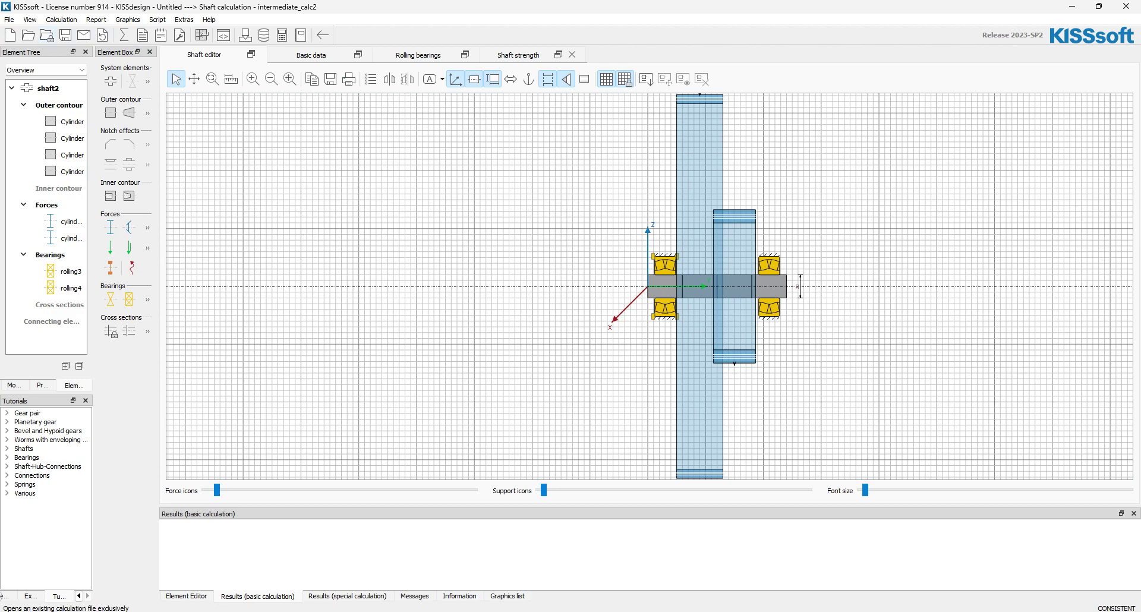
{"action": "left_click", "coordinate": [28, 35]}
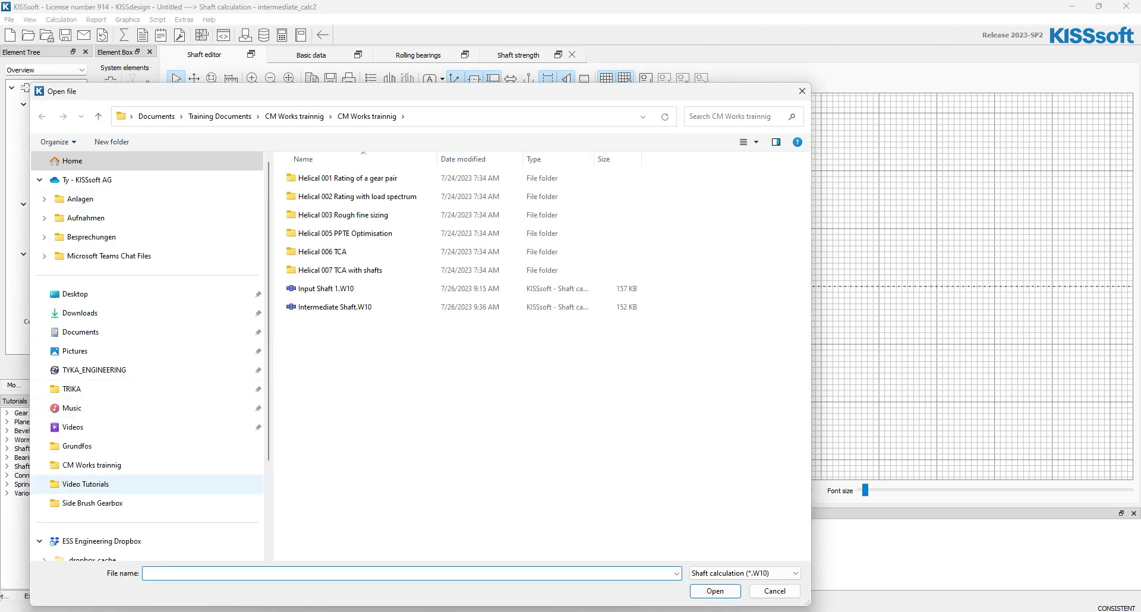
{"action": "left_click", "coordinate": [86, 484]}
{"action": "left_click", "coordinate": [325, 363]}
{"action": "left_click", "coordinate": [715, 591]}
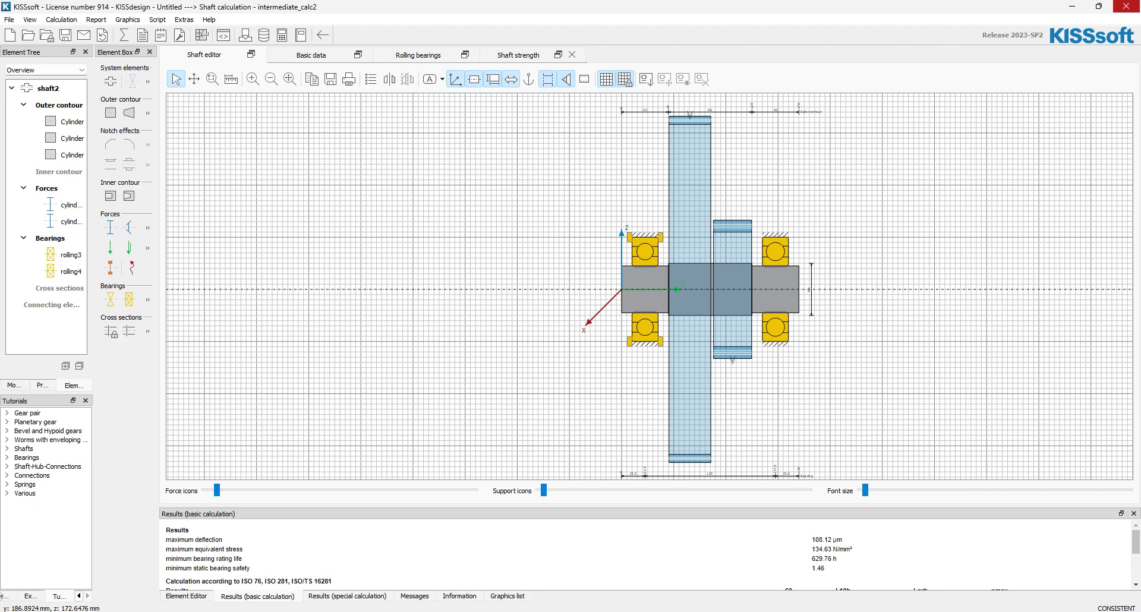
Step: Return to the gearbox model with intermediate_calc2 locked, and open the output_calc3 shaft calculation
{"action": "left_click", "coordinate": [1125, 6]}
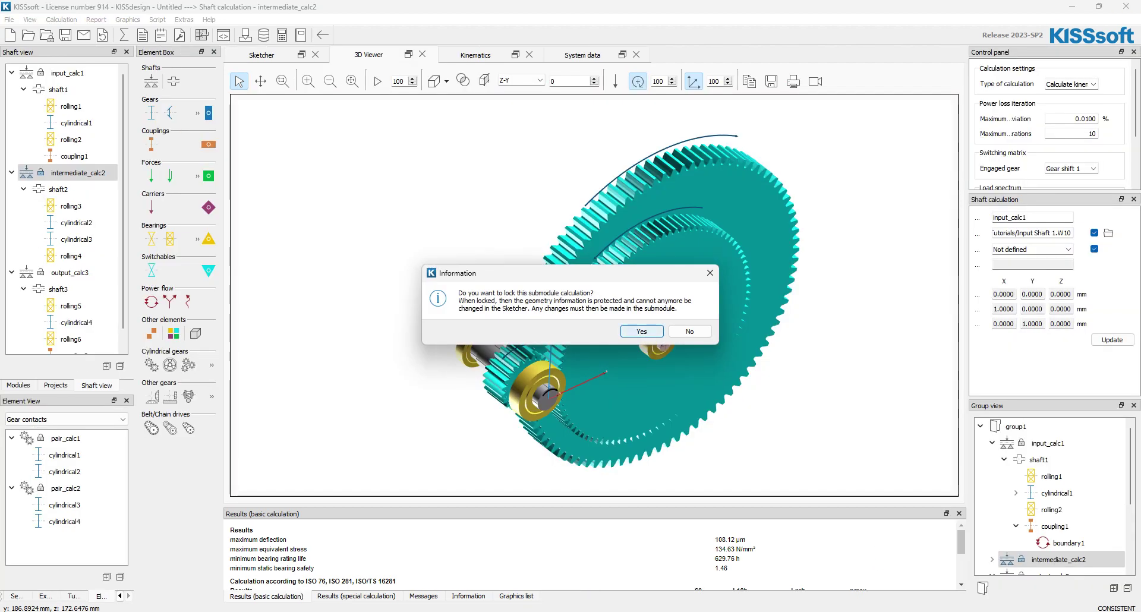
{"action": "key", "text": "Return"}
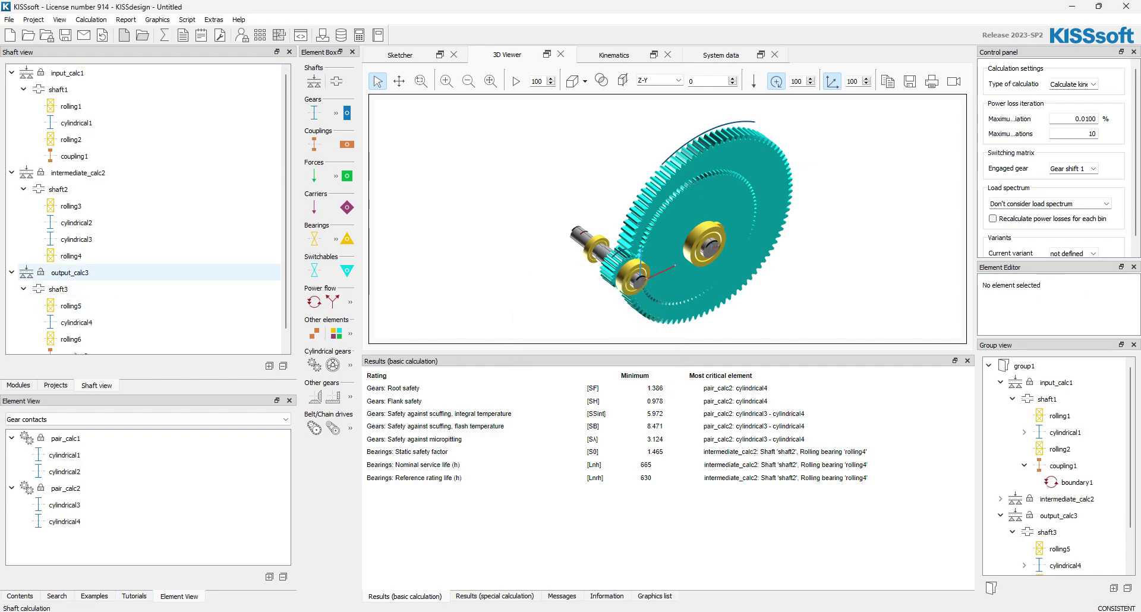
{"action": "left_click", "coordinate": [69, 273]}
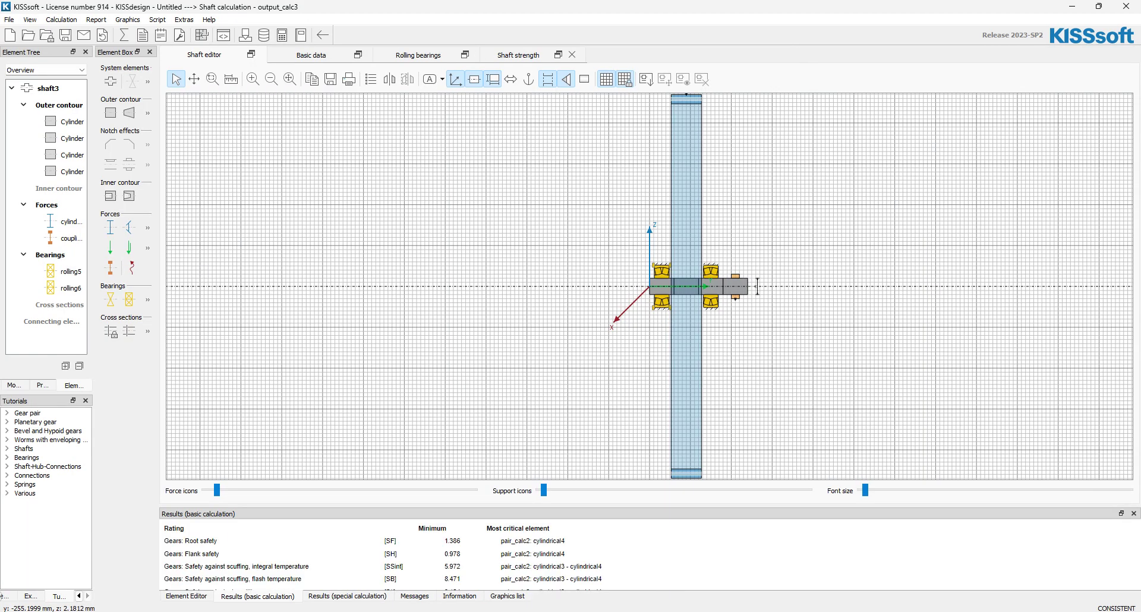
{"action": "scroll", "coordinate": [733, 285], "scroll_direction": "up", "scroll_amount": 4}
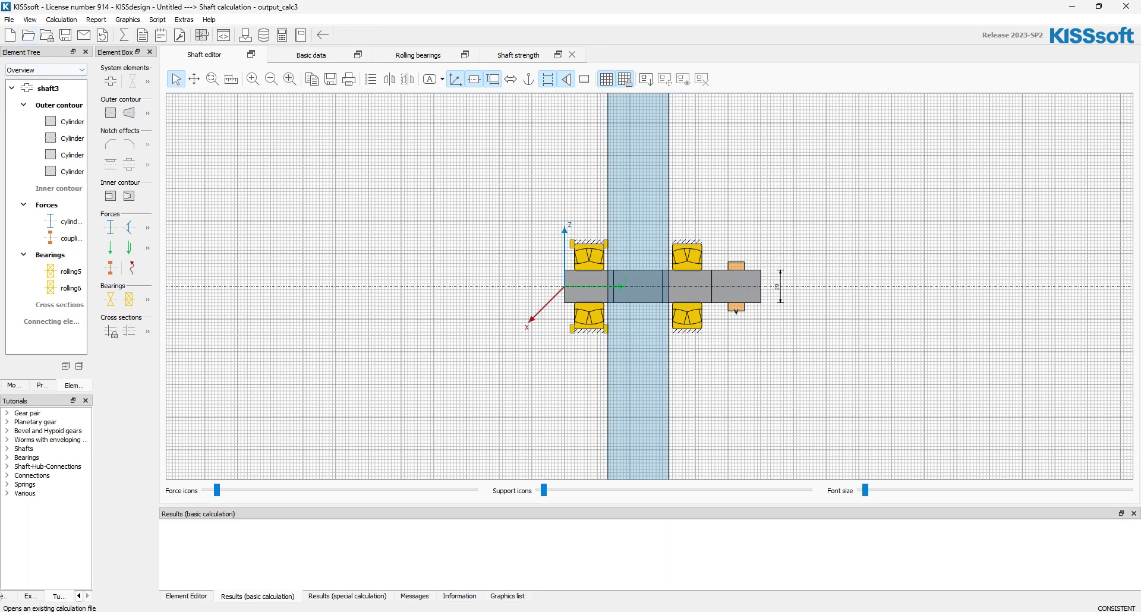
Step: Load output.W10 from Video Tutorials into output_calc3, and return to the gearbox model with the shaft calculation locked
{"action": "left_click", "coordinate": [28, 35]}
{"action": "left_click", "coordinate": [86, 483]}
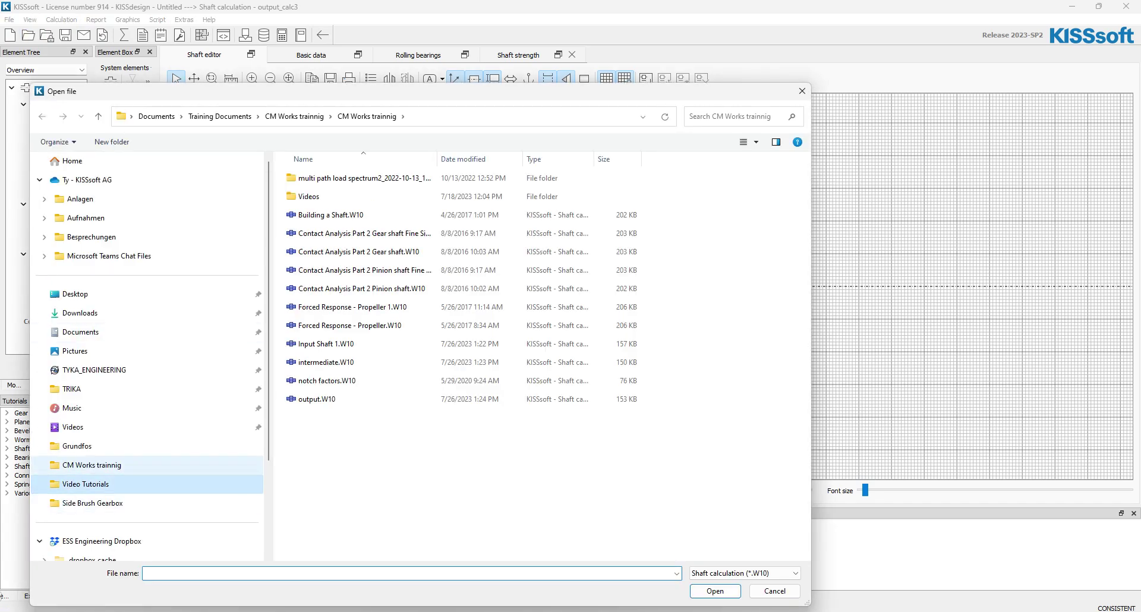
{"action": "left_click", "coordinate": [318, 400]}
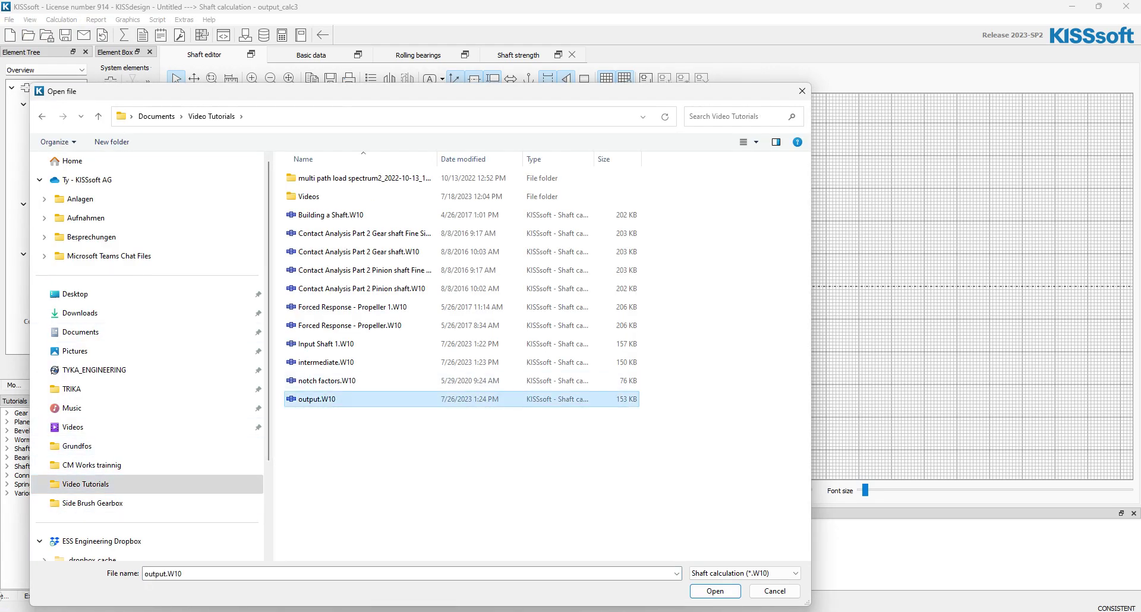
{"action": "left_click", "coordinate": [715, 591]}
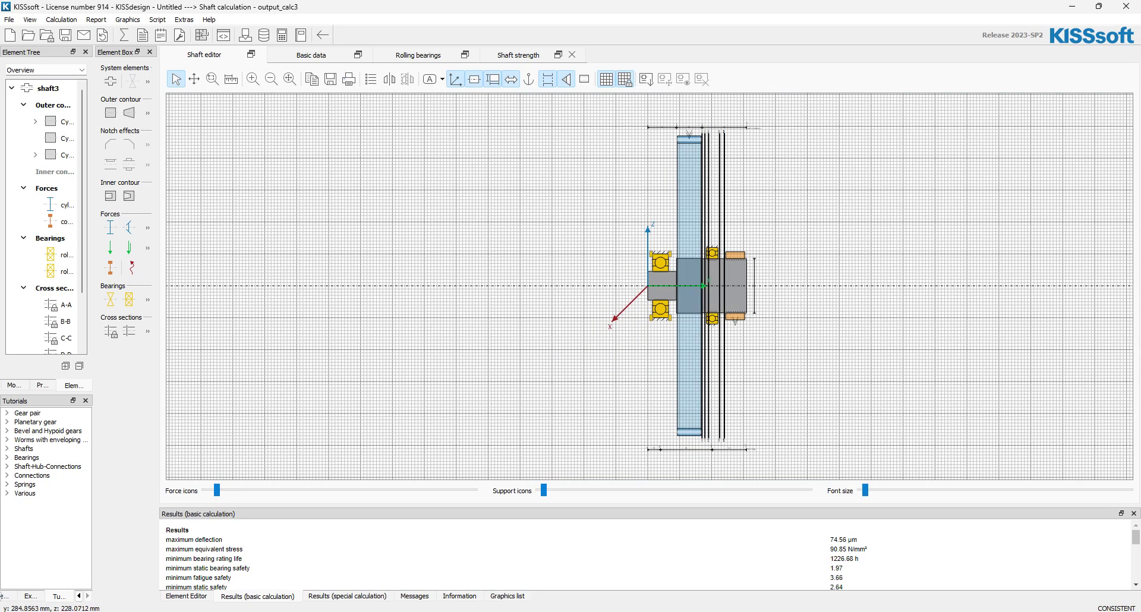
{"action": "left_click", "coordinate": [1126, 6]}
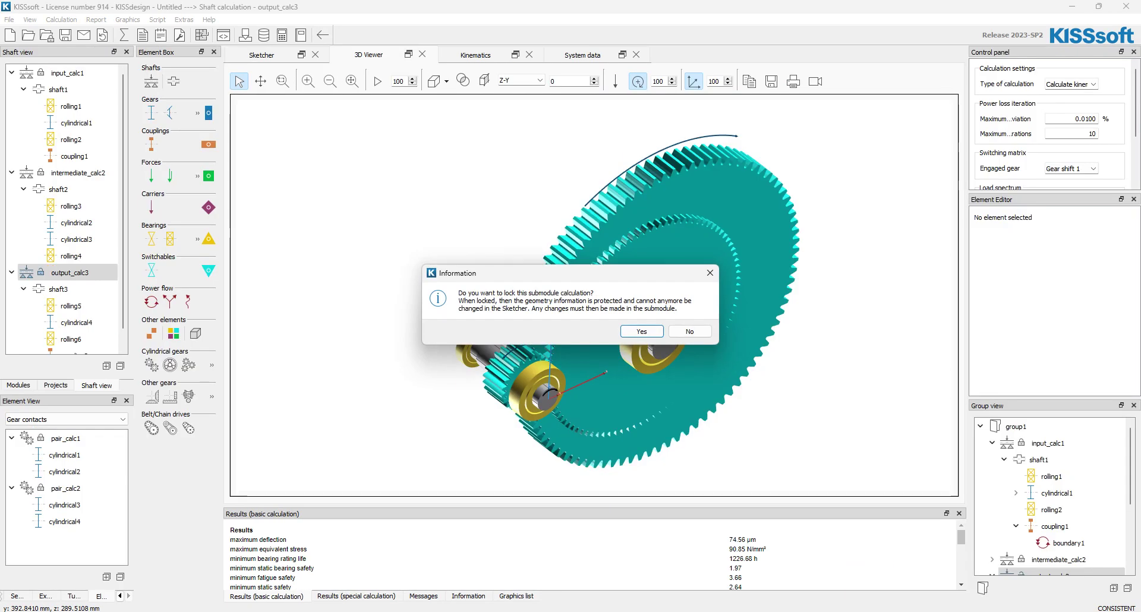
{"action": "left_click", "coordinate": [537, 400]}
{"action": "left_click_drag", "start_coordinate": [595, 202], "coordinate": [634, 252]}
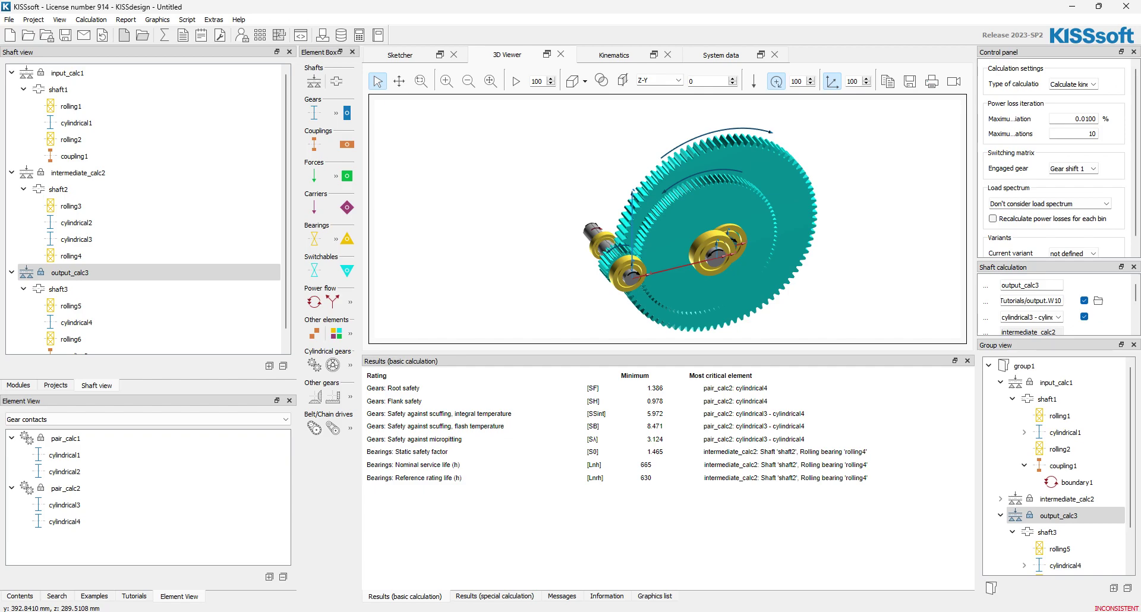
Step: Set the position of the intermediate_calc2 shaft calculation according to the gear pair cylindrical1 - cylindrical2
{"action": "left_click", "coordinate": [77, 172]}
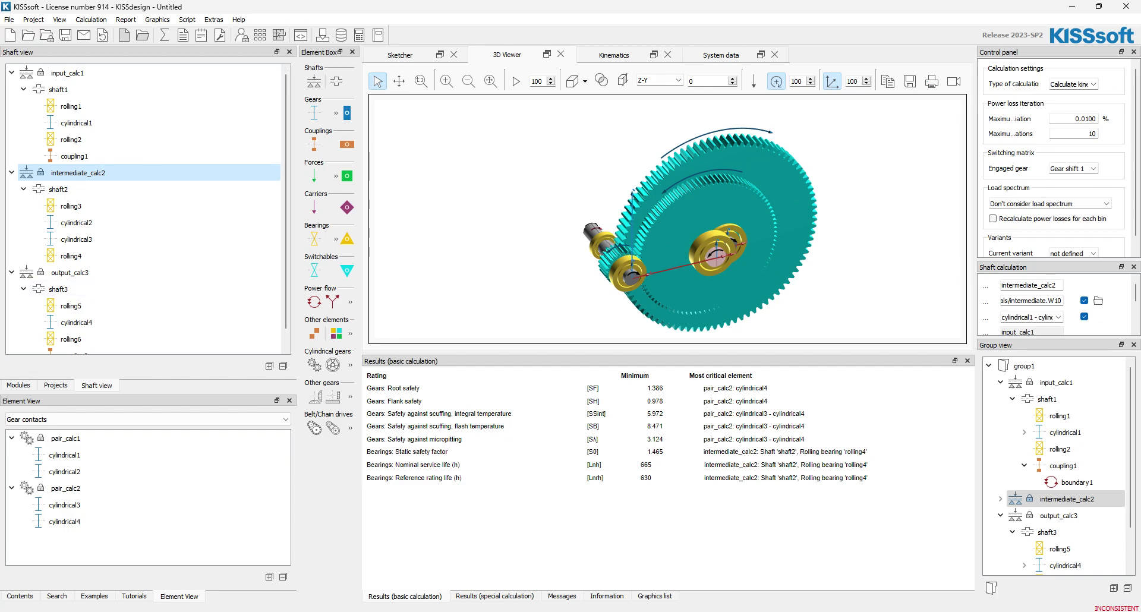
{"action": "left_click_drag", "start_coordinate": [297, 238], "coordinate": [125, 237]}
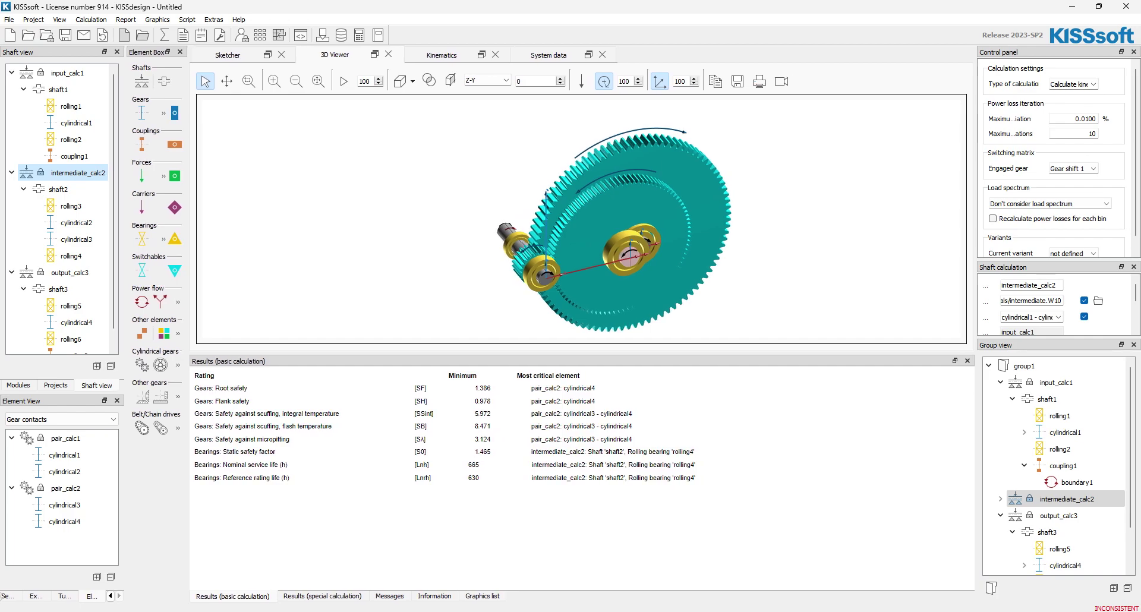
{"action": "left_click_drag", "start_coordinate": [975, 238], "coordinate": [774, 238]}
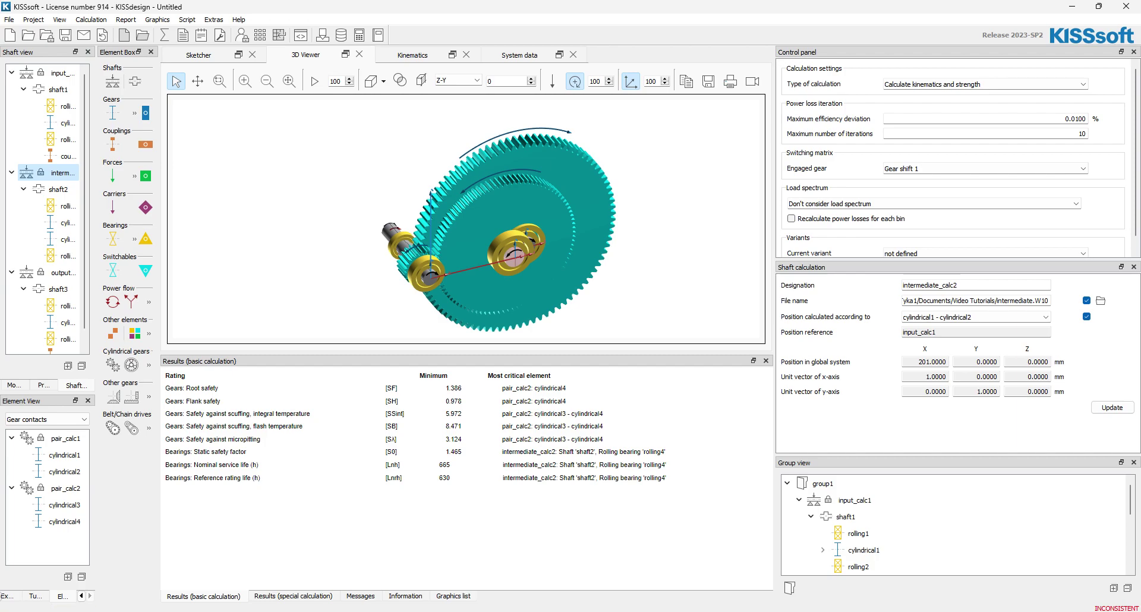
{"action": "left_click", "coordinate": [975, 317]}
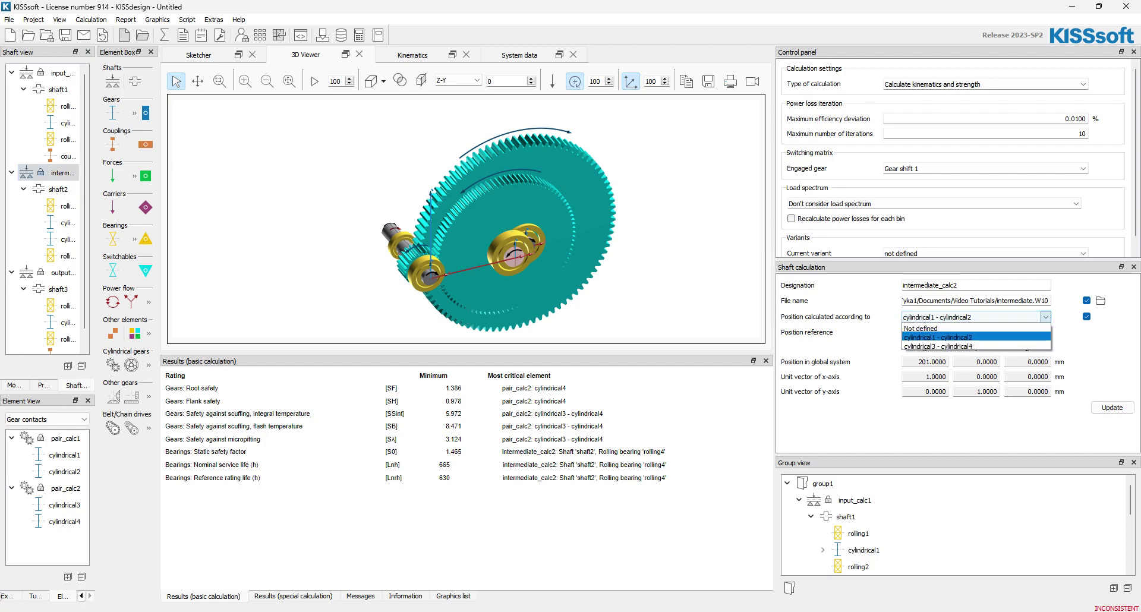
{"action": "left_click", "coordinate": [976, 336]}
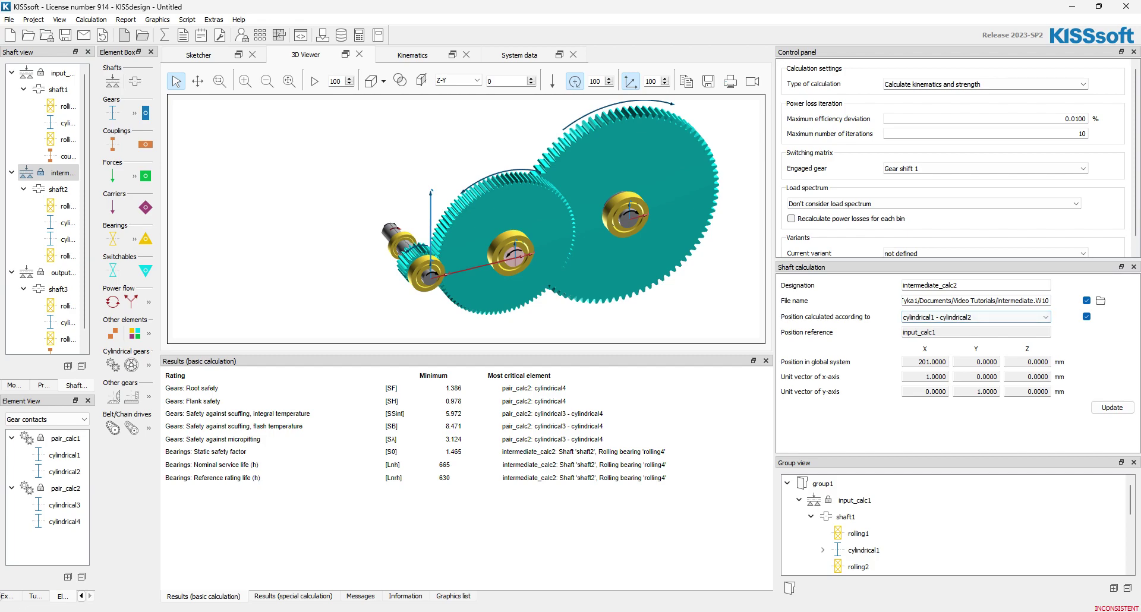
Step: Deactivate the linked calculation files of intermediate_calc2 and output_calc3
{"action": "left_click", "coordinate": [1086, 301]}
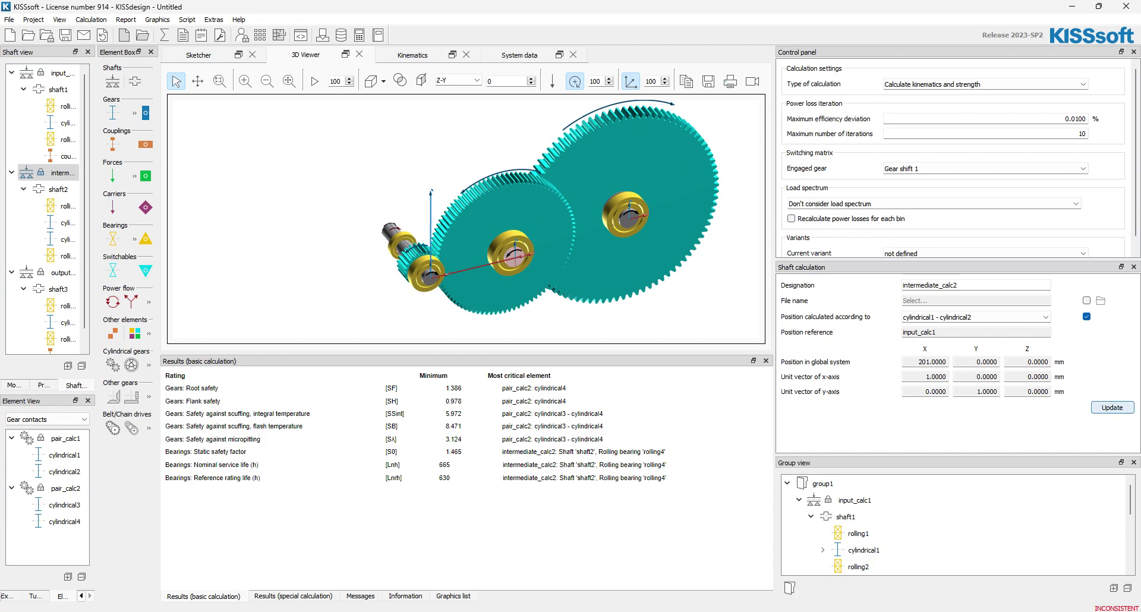
{"action": "mouse_move", "coordinate": [629, 261]}
{"action": "left_mouse_down"}
{"action": "mouse_move", "coordinate": [386, 262]}
{"action": "mouse_move", "coordinate": [623, 261]}
{"action": "left_mouse_up"}
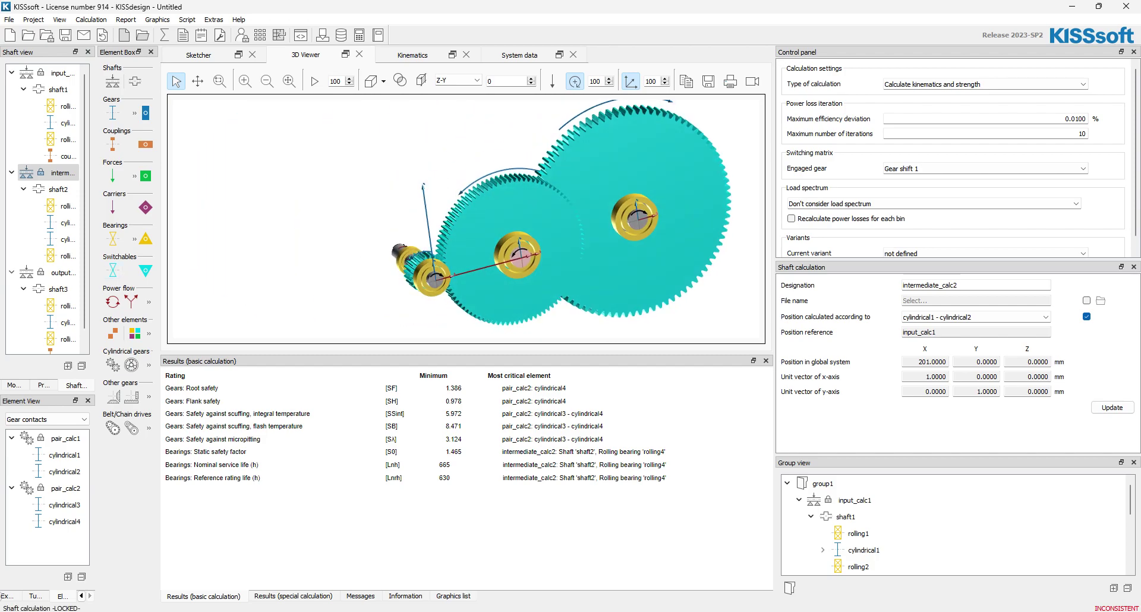
{"action": "left_click", "coordinate": [60, 273]}
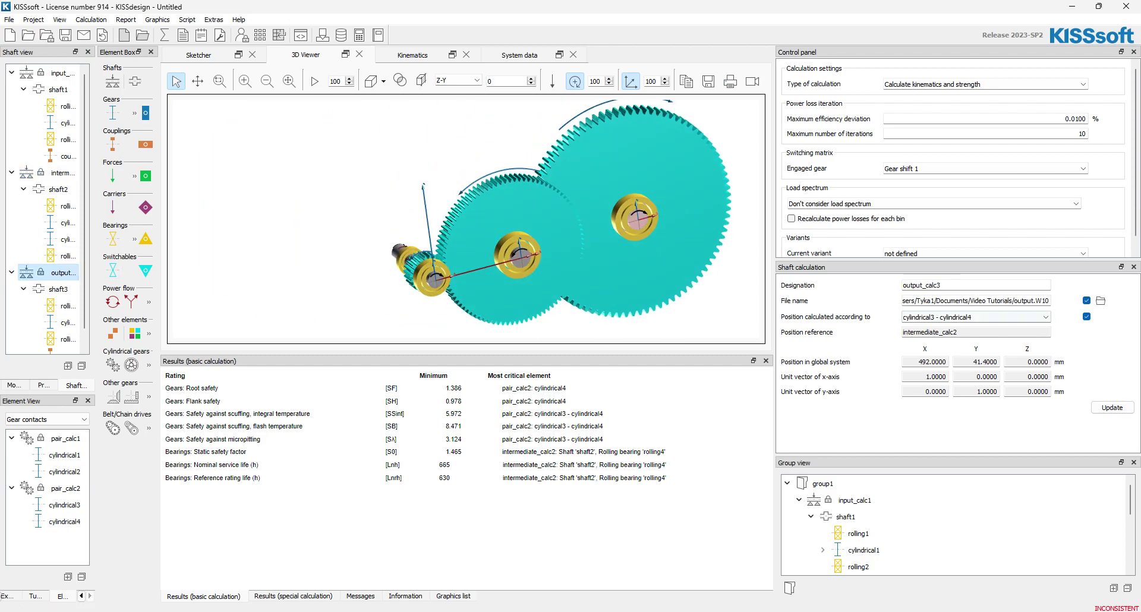
{"action": "left_click", "coordinate": [1086, 300]}
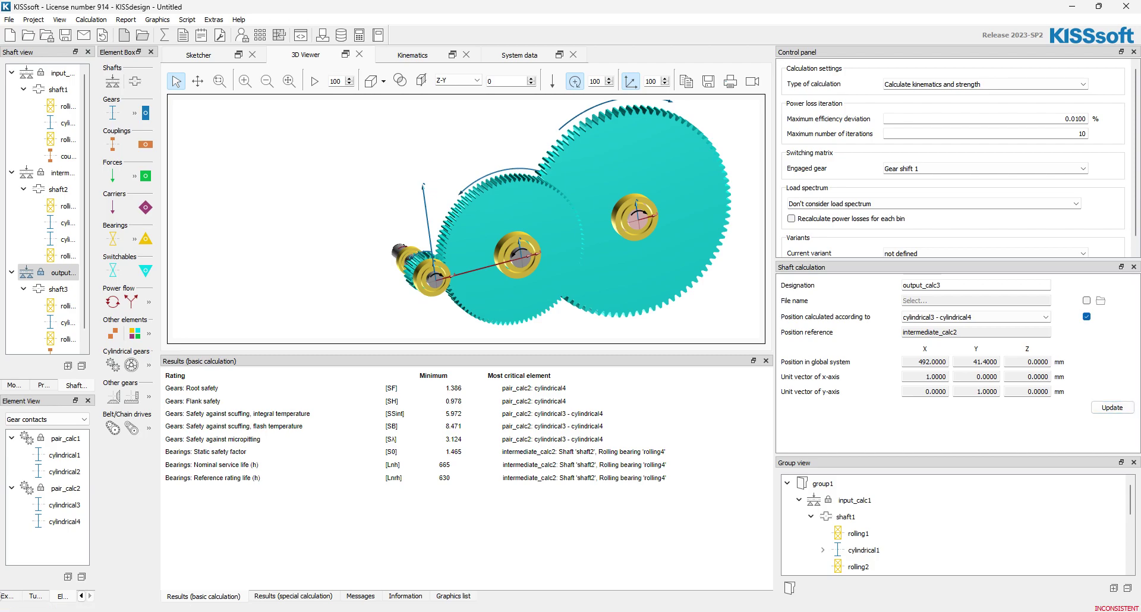
Step: Deactivate the linked file and the calculated positioning of input_calc1, and update its position
{"action": "left_click", "coordinate": [59, 73]}
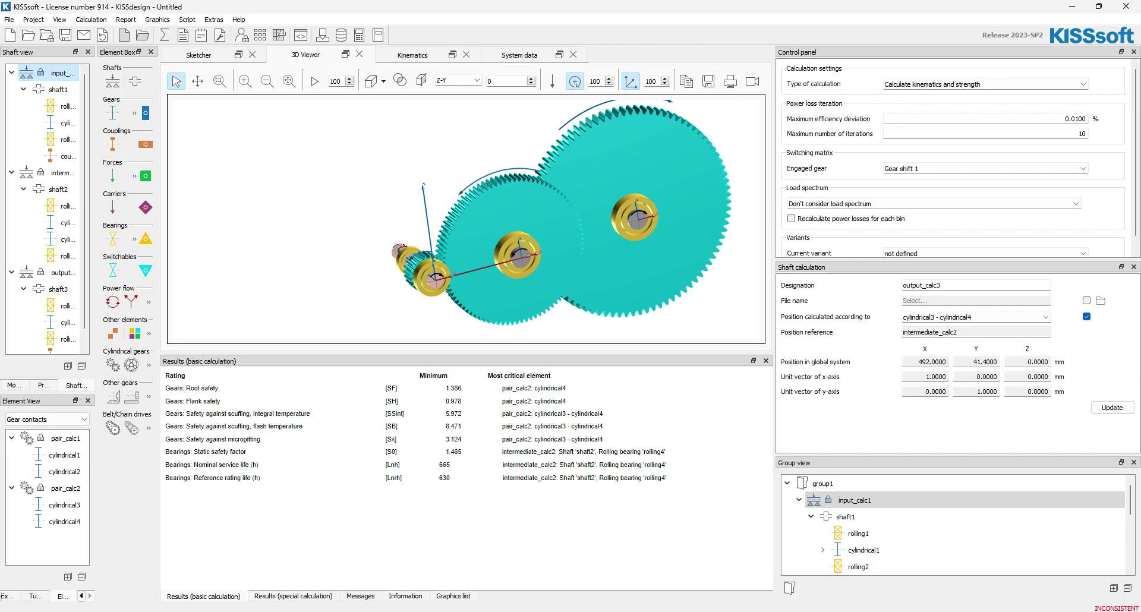
{"action": "left_click", "coordinate": [1086, 301]}
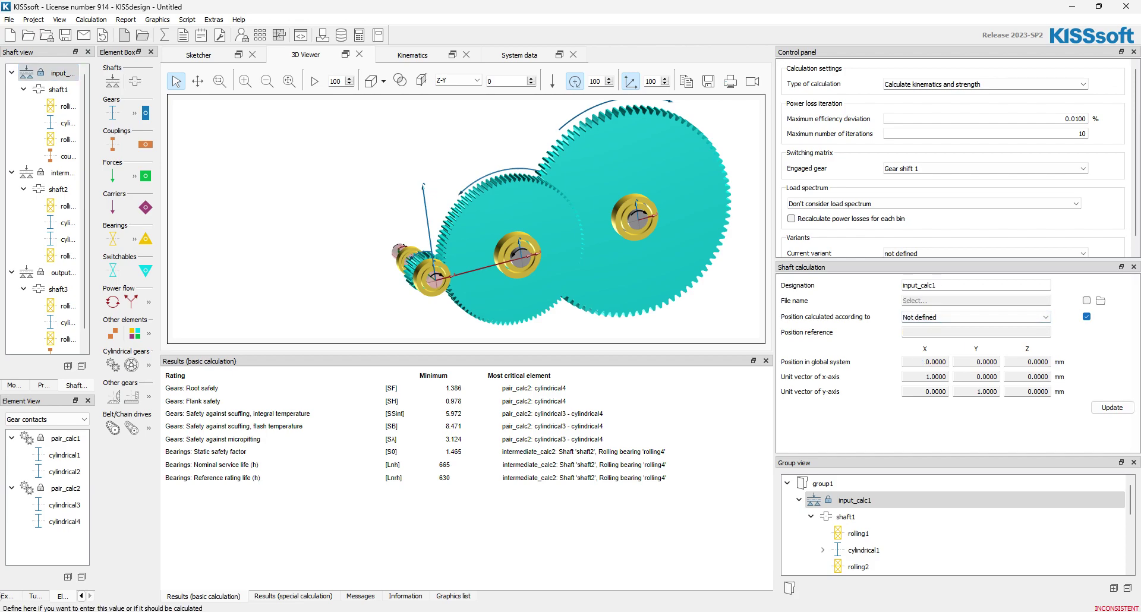
{"action": "left_click", "coordinate": [1086, 316]}
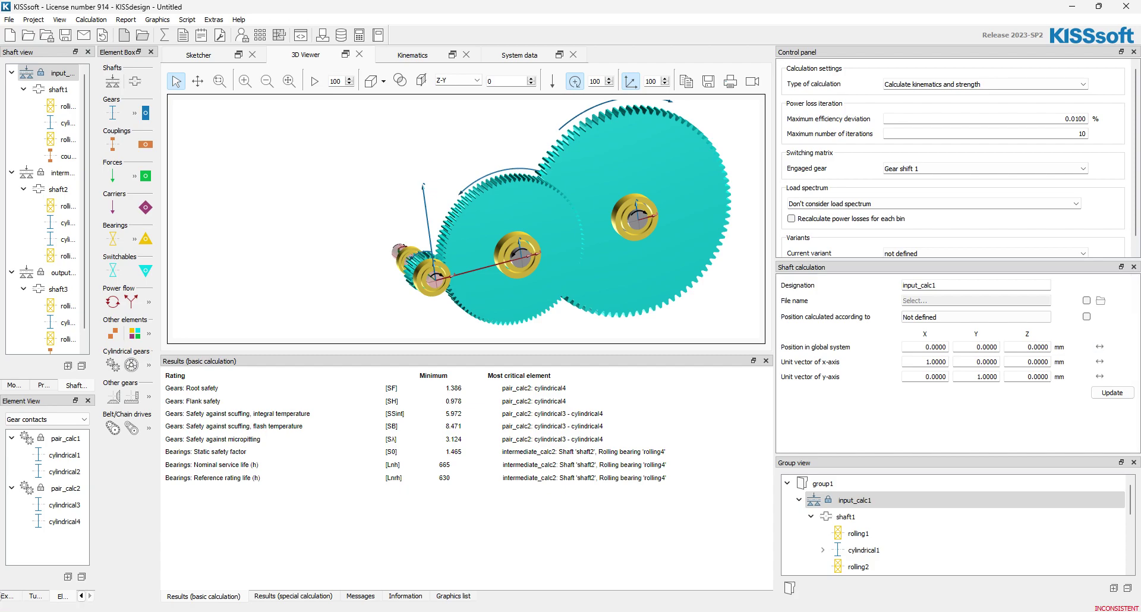
{"action": "left_click", "coordinate": [1112, 393]}
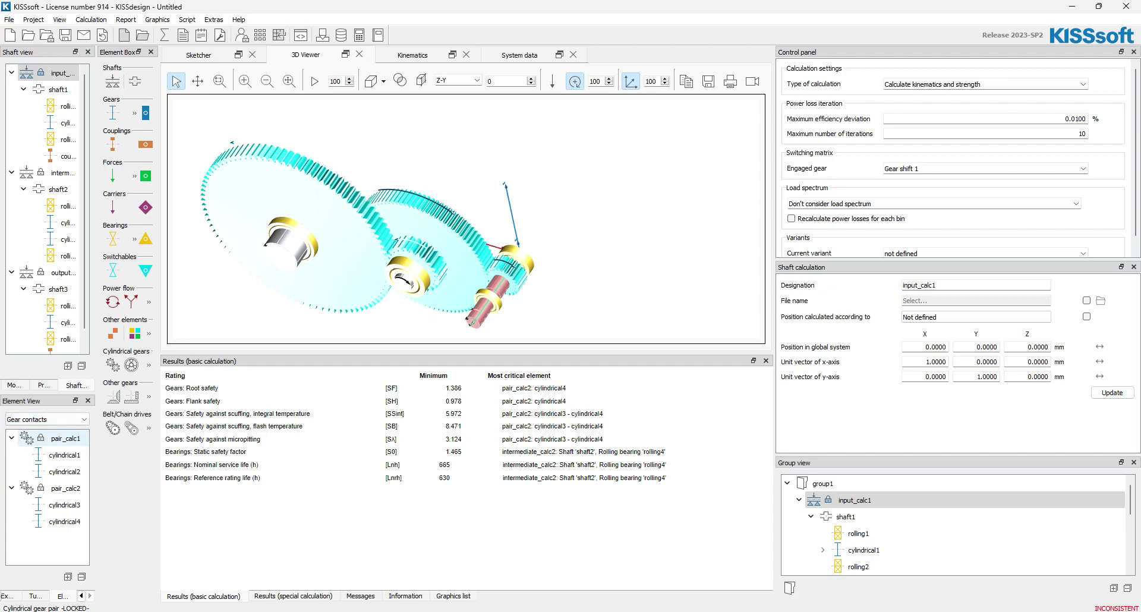
Step: Open the pair_calc1 gear pair calculation and run it
{"action": "left_click", "coordinate": [59, 438]}
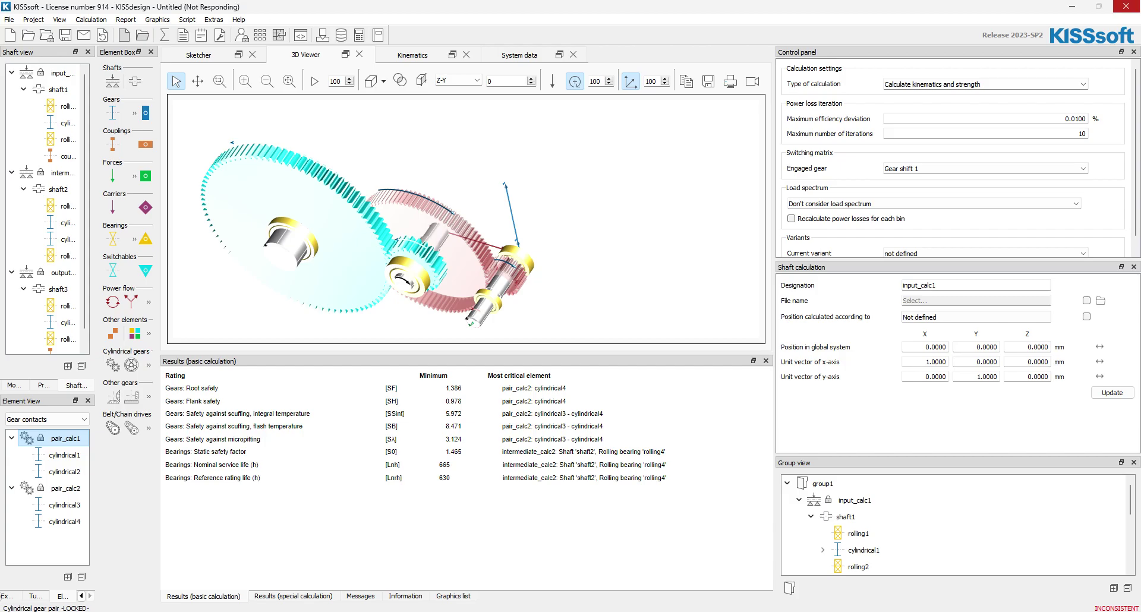
{"action": "left_click", "coordinate": [124, 35]}
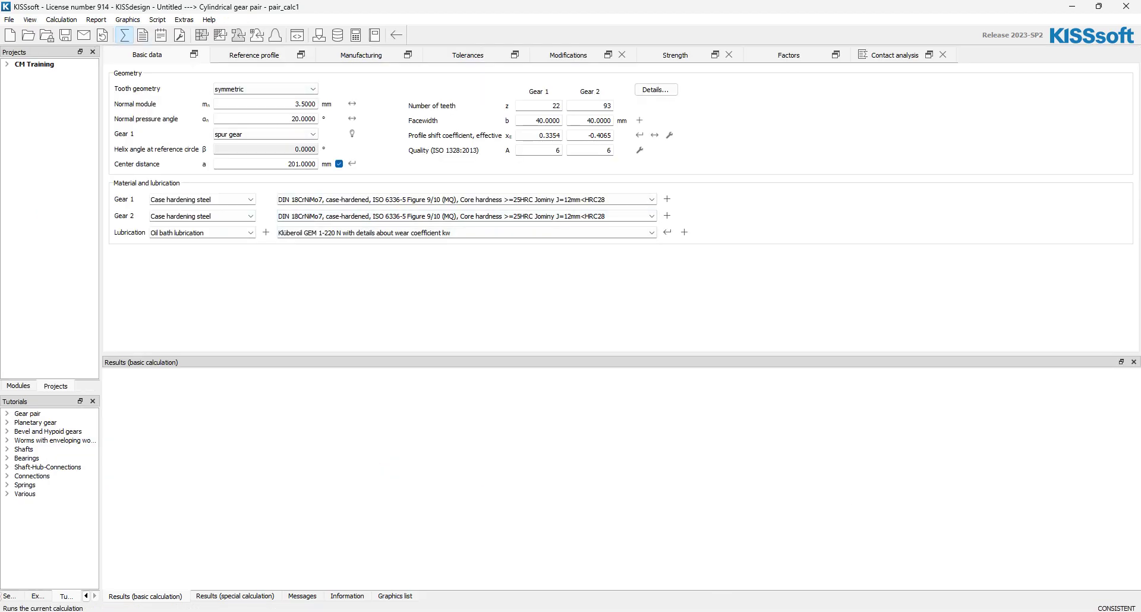
{"action": "key", "text": "Return"}
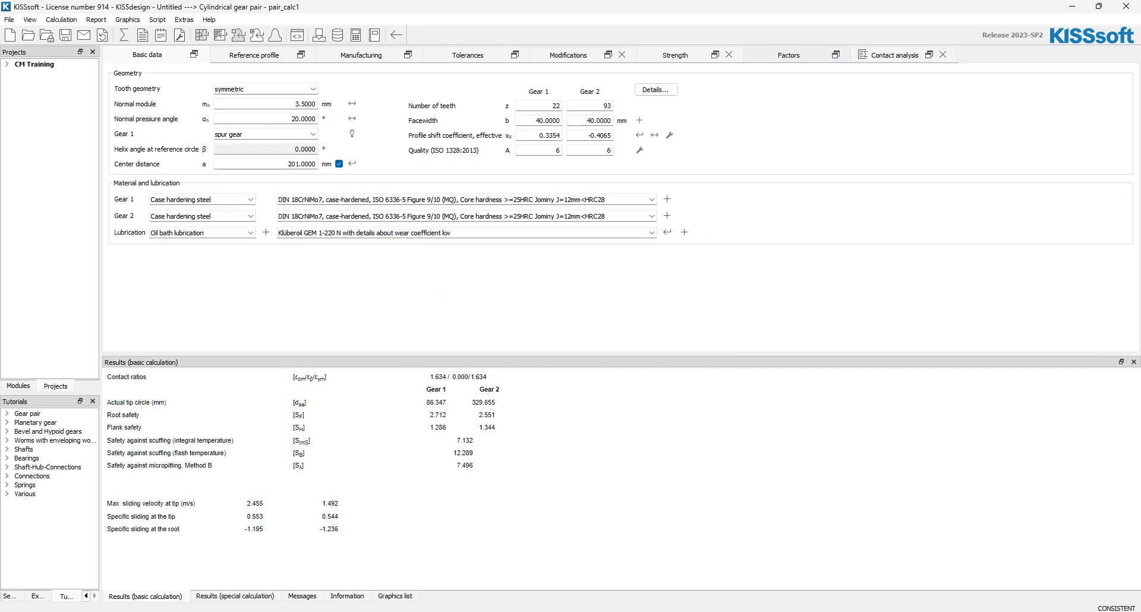
Step: Set pair_calc1's face load factor method to calculation without manufacturing deviation ISO 6336-1 Annex E, accept the axis alignment and recalculate
{"action": "left_click", "coordinate": [789, 55]}
{"action": "left_click", "coordinate": [435, 253]}
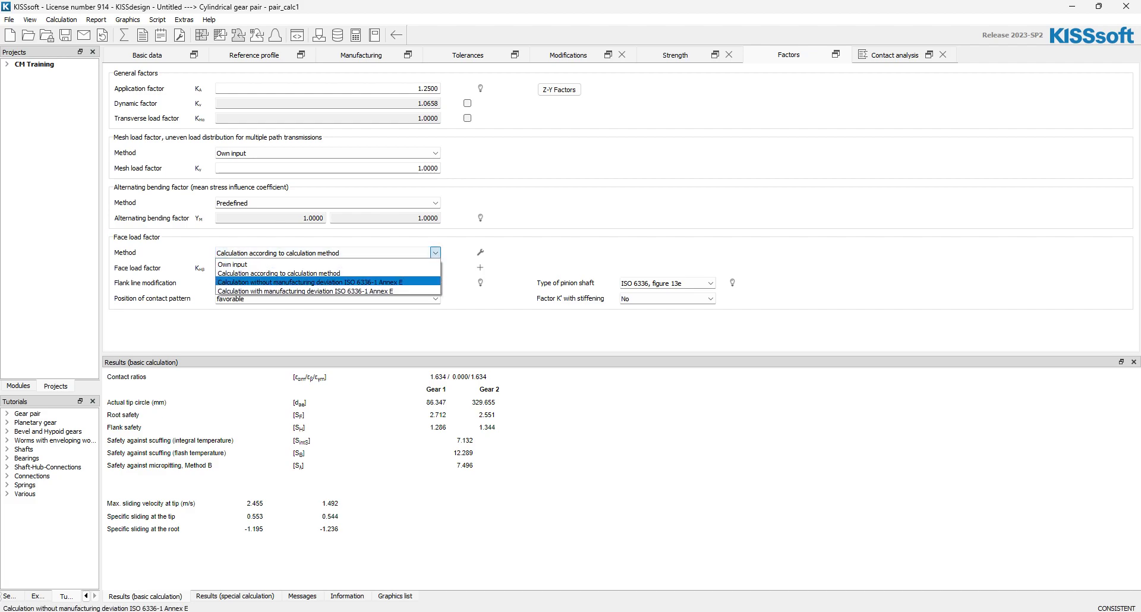
{"action": "left_click", "coordinate": [309, 281]}
{"action": "left_click", "coordinate": [572, 253]}
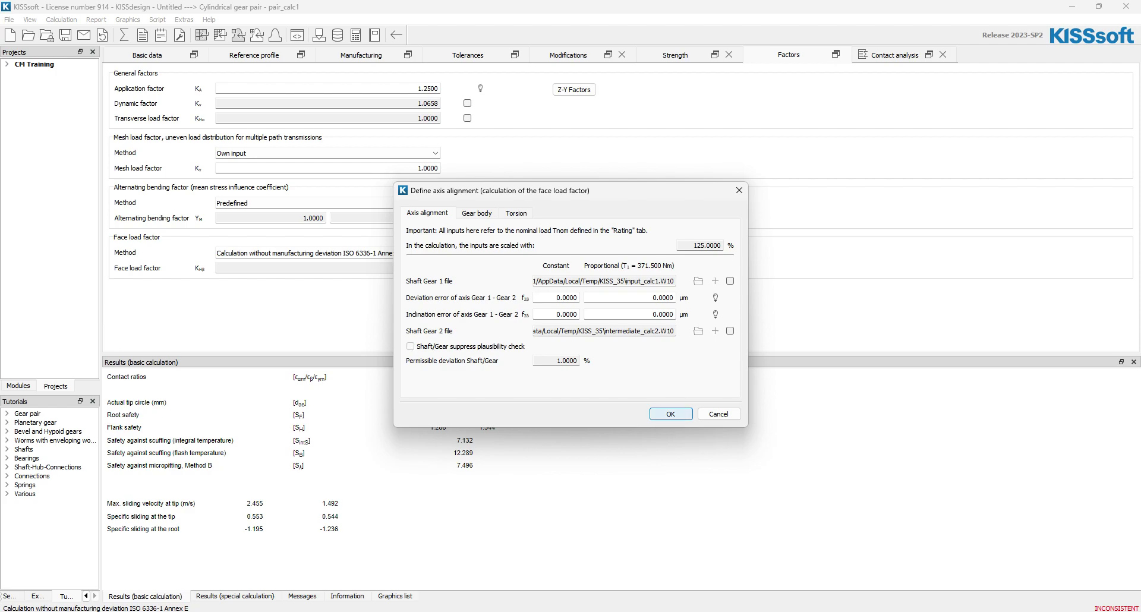
{"action": "left_click", "coordinate": [670, 414]}
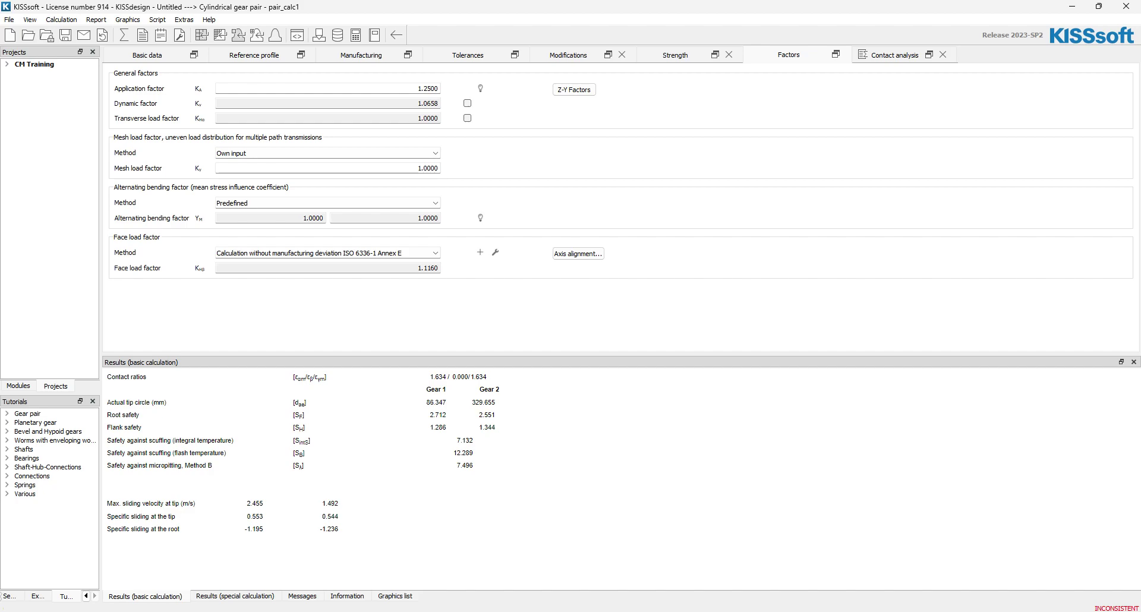
{"action": "left_click", "coordinate": [123, 35]}
Step: Activate the shaft files for gear 1 and gear 2 in pair_calc1's axis alignment, and return to the gearbox model
{"action": "left_click", "coordinate": [578, 253]}
{"action": "left_click", "coordinate": [729, 281]}
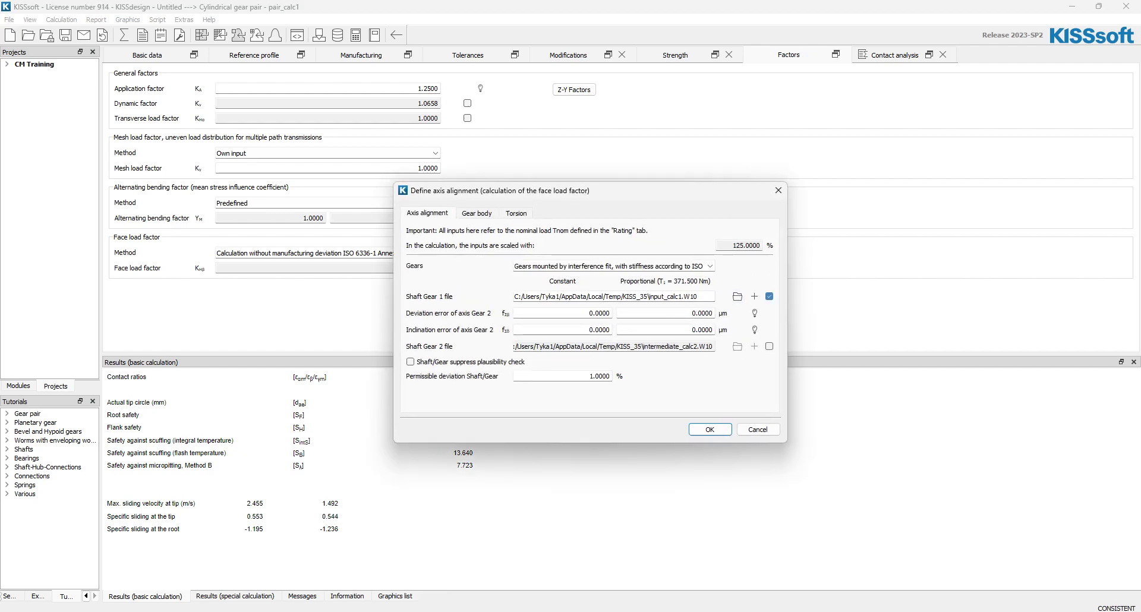
{"action": "left_click", "coordinate": [769, 347]}
{"action": "key", "text": "Return"}
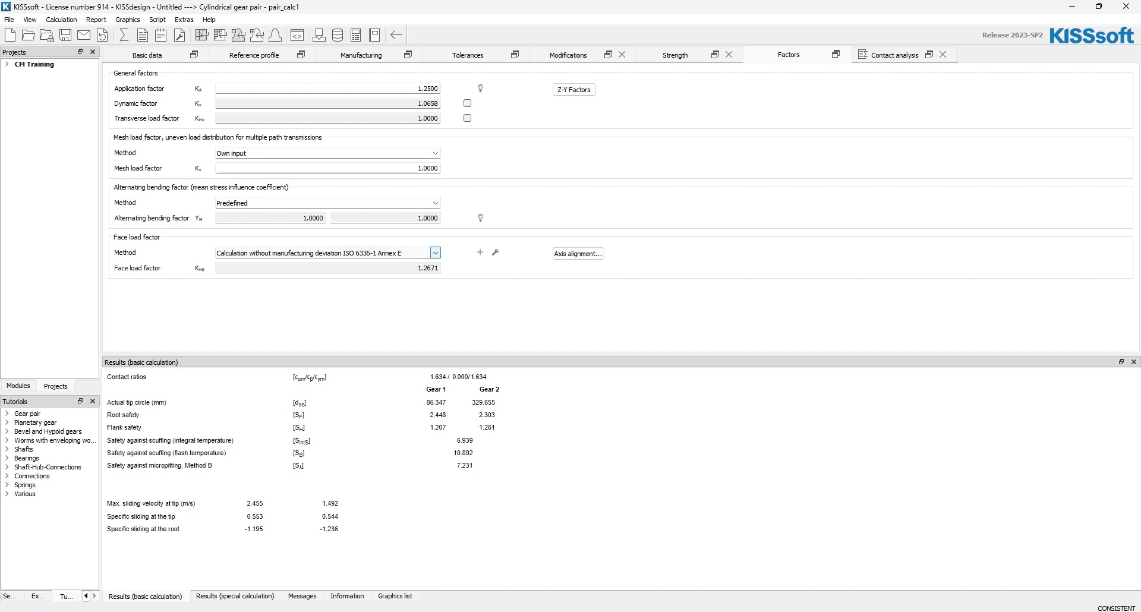
{"action": "left_click", "coordinate": [1125, 6]}
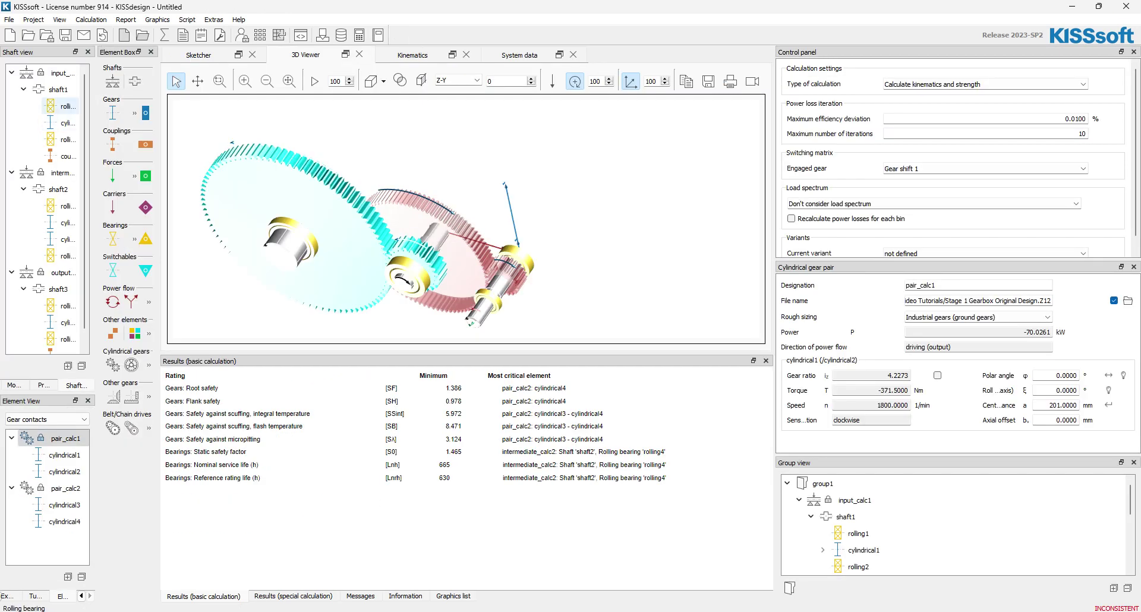
Step: Enable flank line modification in the input_calc1 shaft calculation, and set both Calculation A and Calculation B to Meshing
{"action": "double_click", "coordinate": [59, 73]}
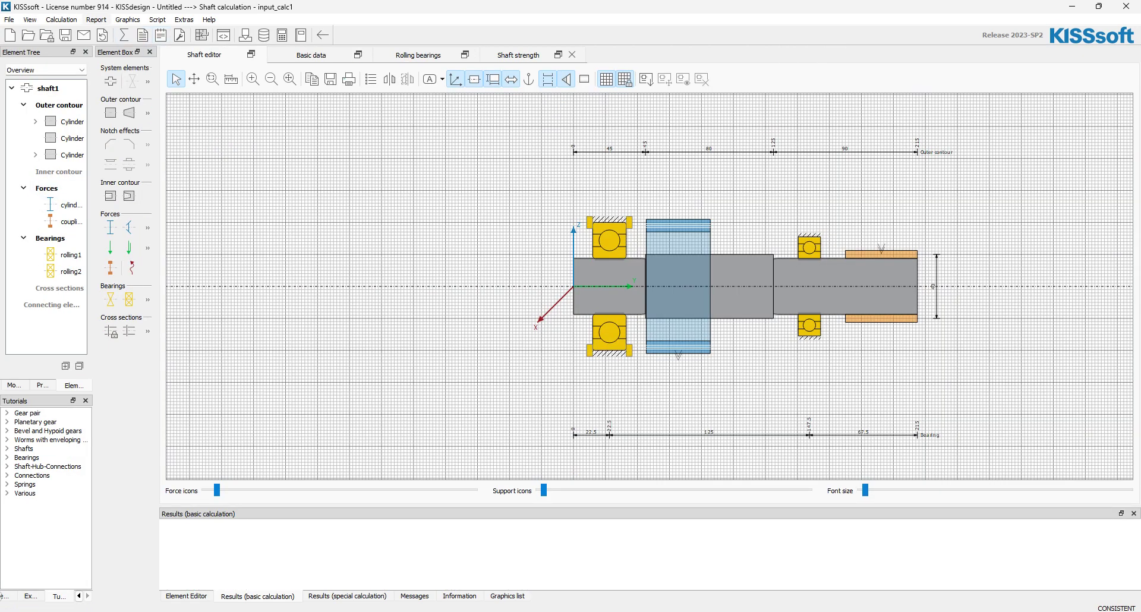
{"action": "left_click", "coordinate": [62, 19]}
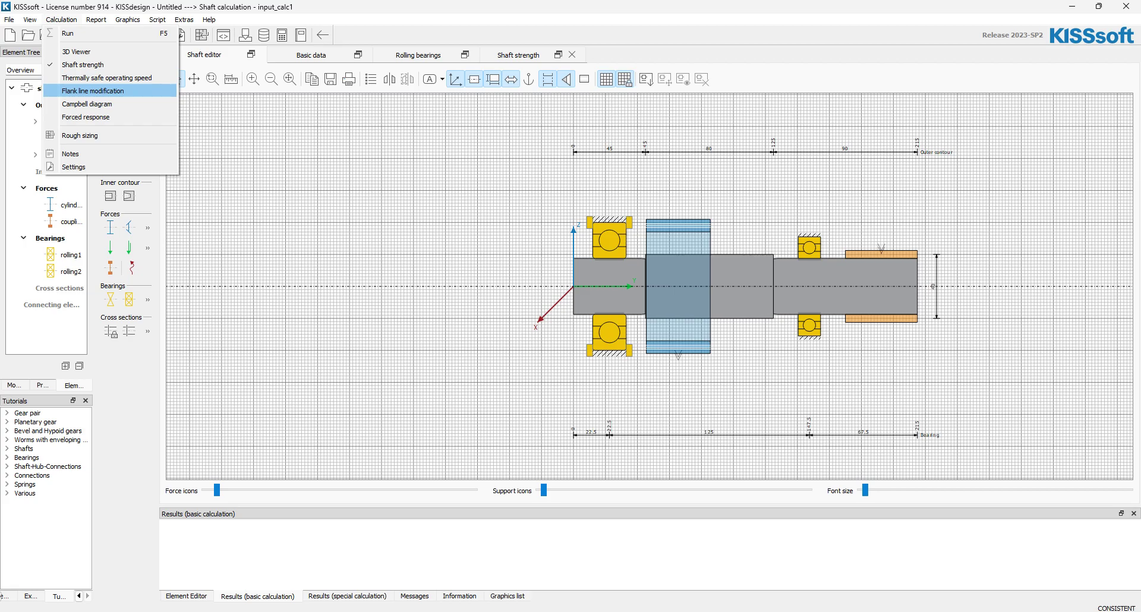
{"action": "left_click", "coordinate": [89, 90]}
{"action": "left_click", "coordinate": [541, 114]}
{"action": "left_click", "coordinate": [541, 136]}
{"action": "left_click", "coordinate": [1012, 114]}
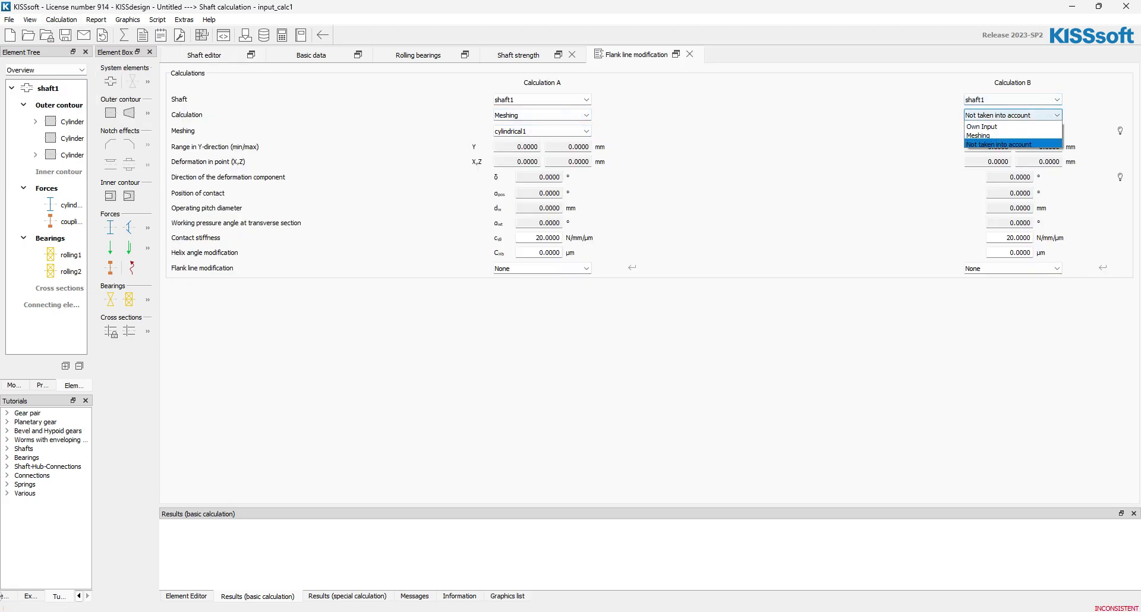
{"action": "left_click", "coordinate": [1012, 135]}
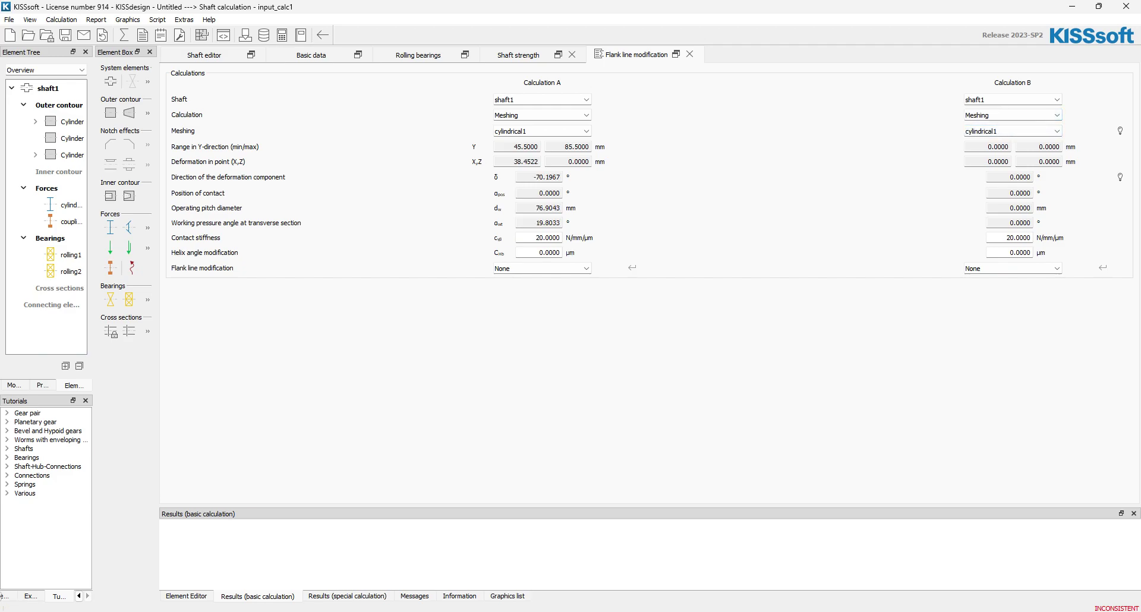
Step: Run the input_calc1 shaft calculation, acknowledge its messages and enlarge the flank line modification results area
{"action": "left_click", "coordinate": [125, 34]}
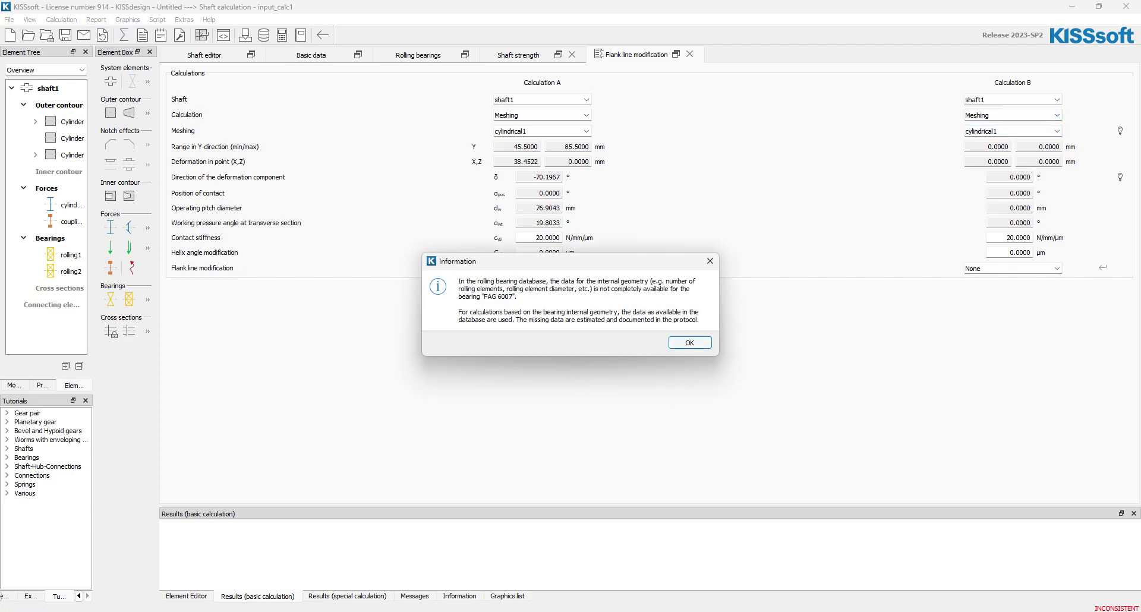
{"action": "key", "text": "Return"}
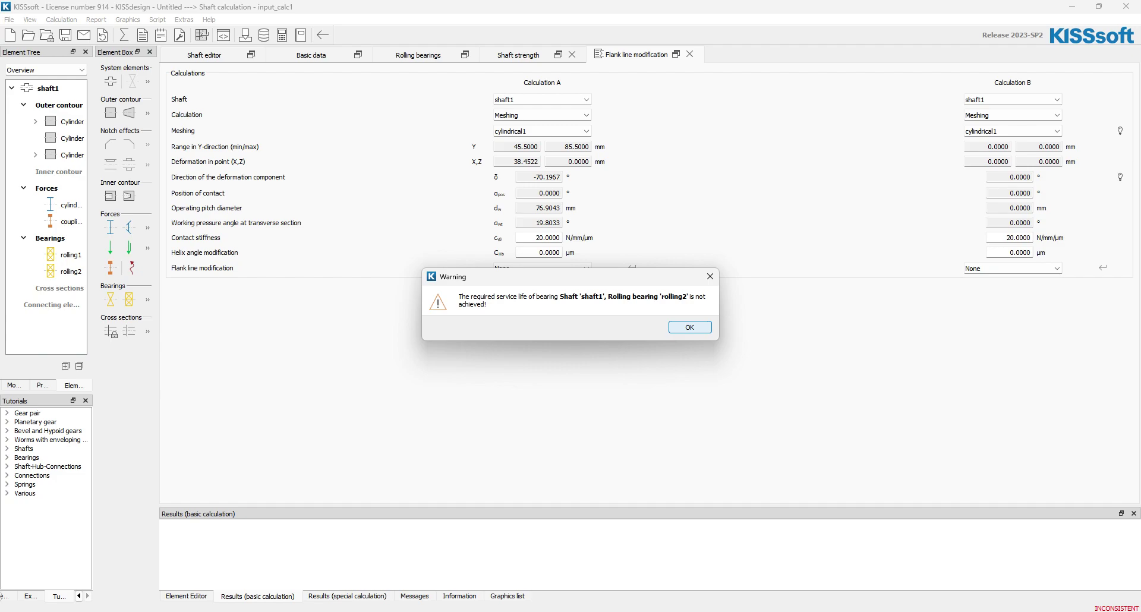
{"action": "key", "text": "Return"}
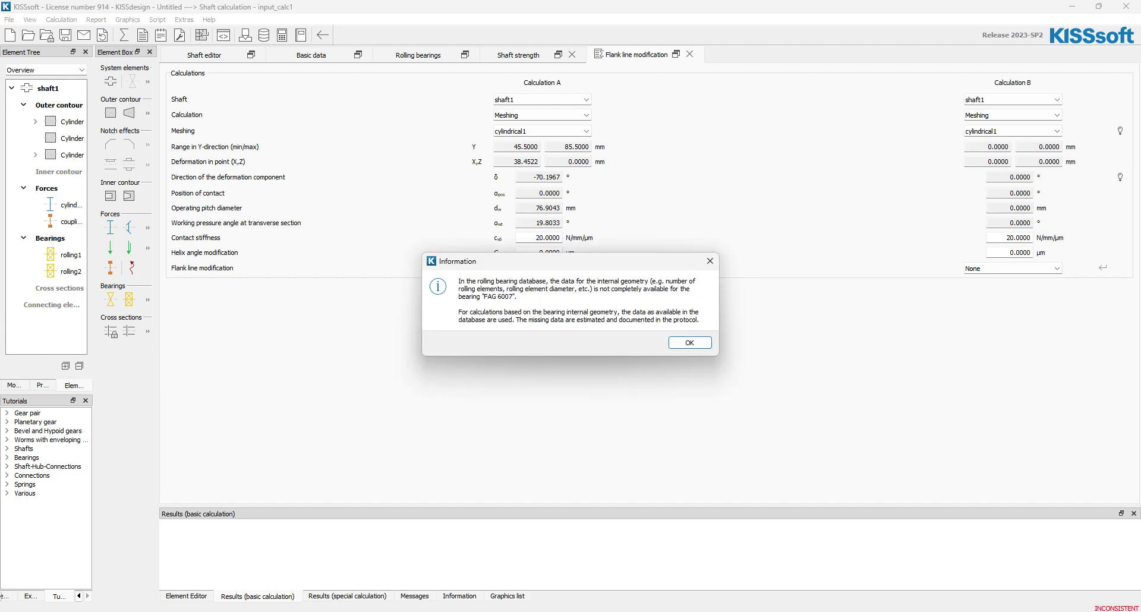
{"action": "key", "text": "Return"}
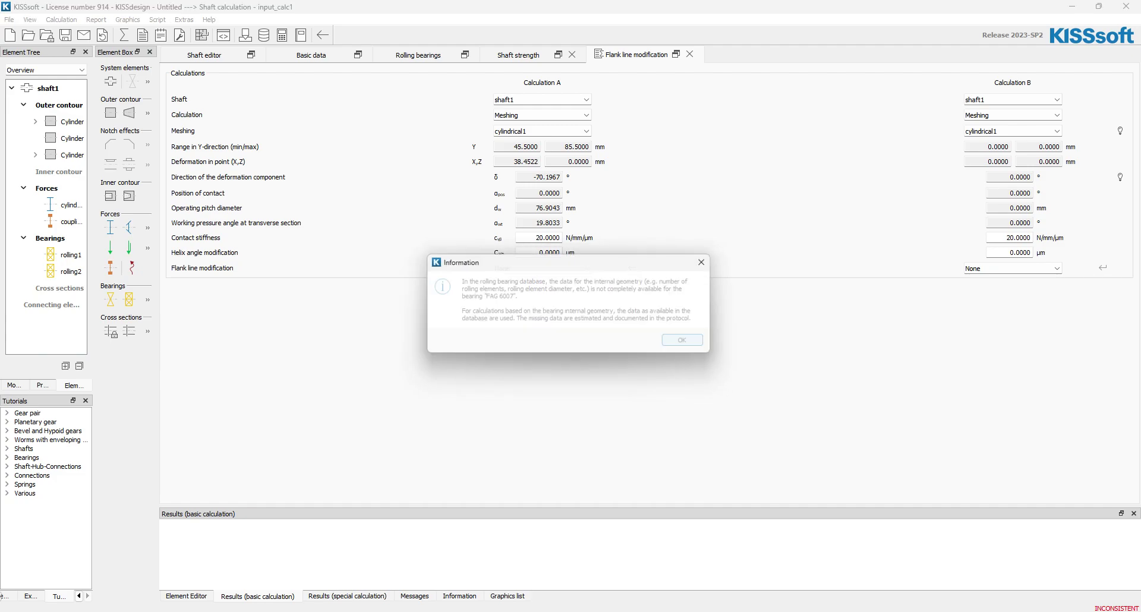
{"action": "key", "text": "Return"}
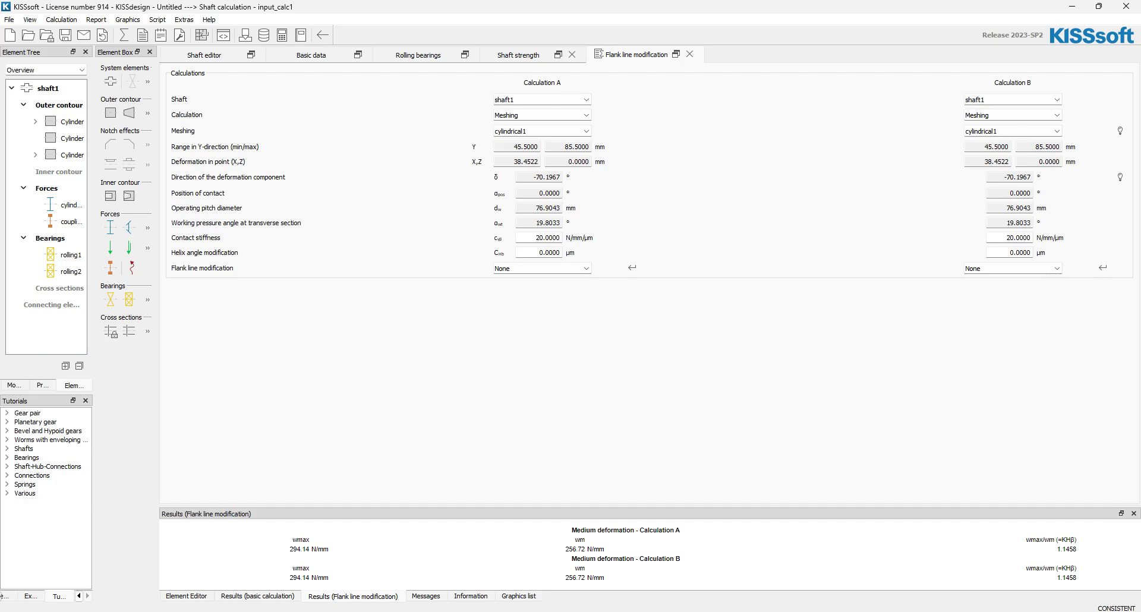
{"action": "left_click_drag", "start_coordinate": [649, 506], "coordinate": [650, 367]}
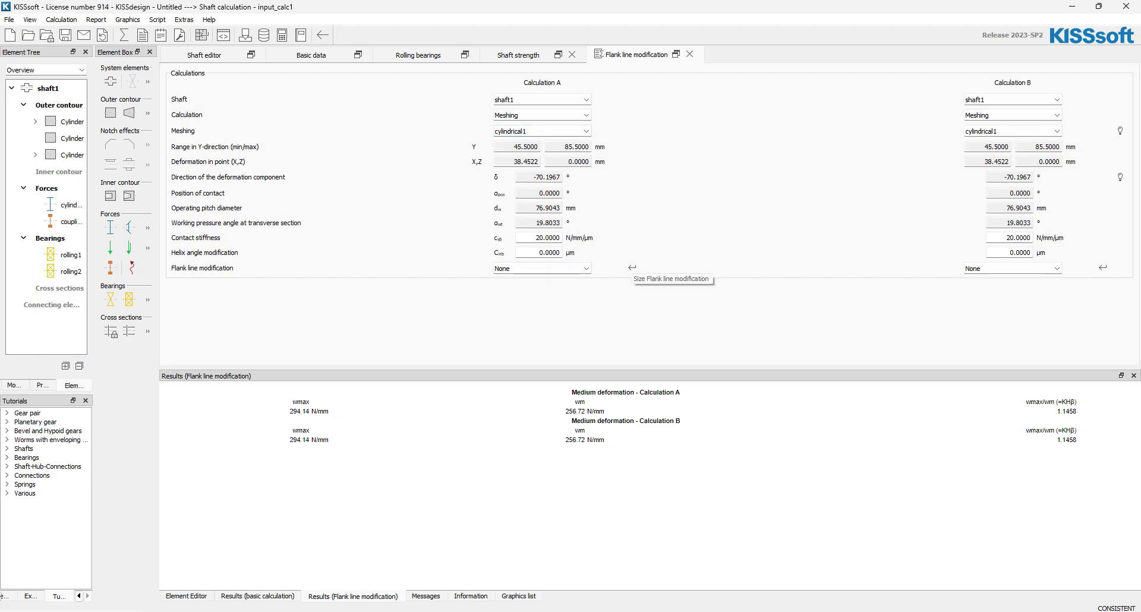
Step: Check the required service life in input_calc1's rolling bearing settings, and return to the gearbox model
{"action": "left_click", "coordinate": [418, 55]}
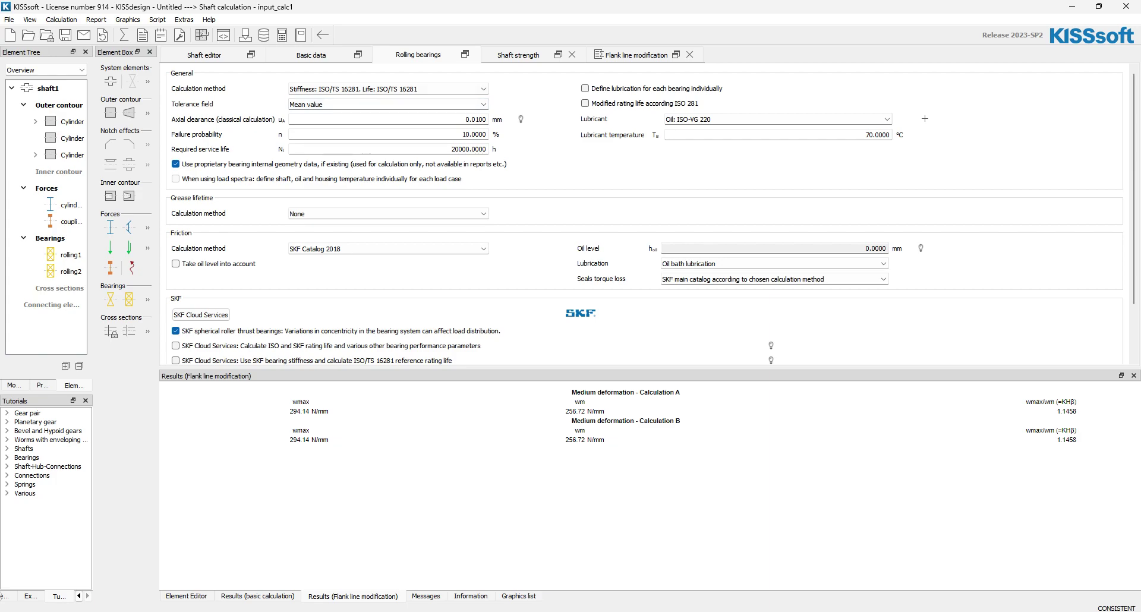
{"action": "left_click", "coordinate": [451, 149]}
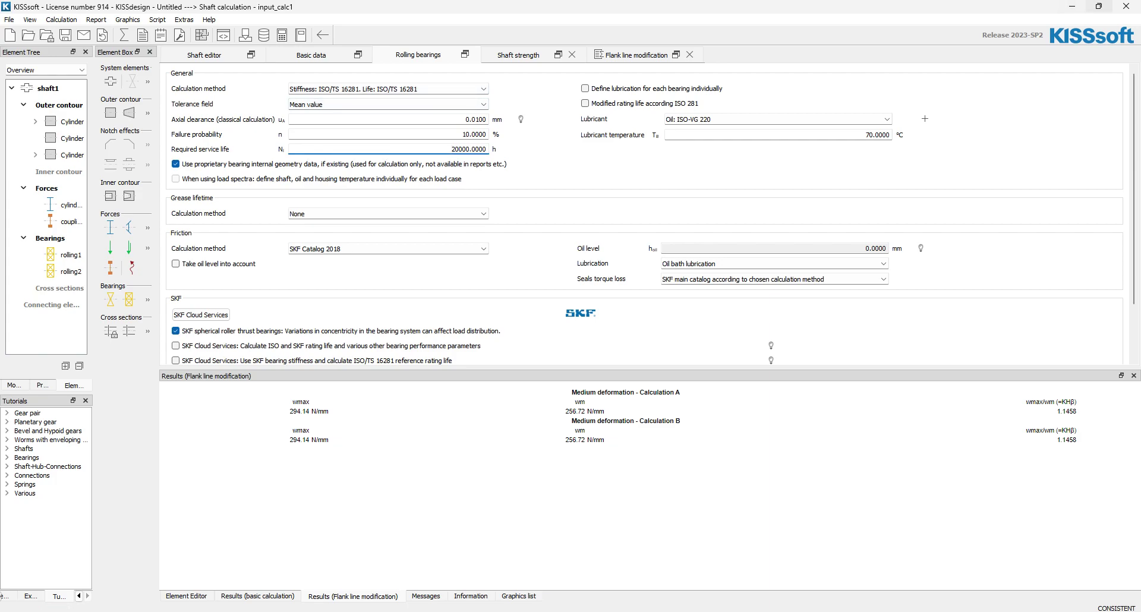
{"action": "left_click", "coordinate": [323, 35]}
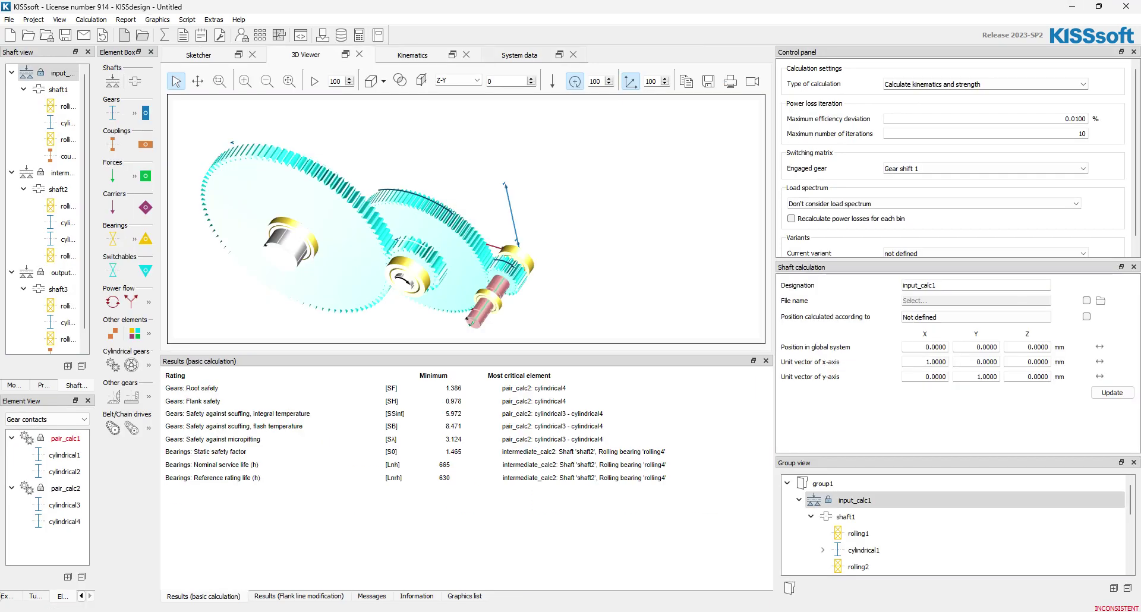
Step: Set the required service life for shafts, bearings and gears to 500 h in the gearbox system data and recalculate
{"action": "left_click", "coordinate": [519, 55]}
{"action": "left_click", "coordinate": [585, 97]}
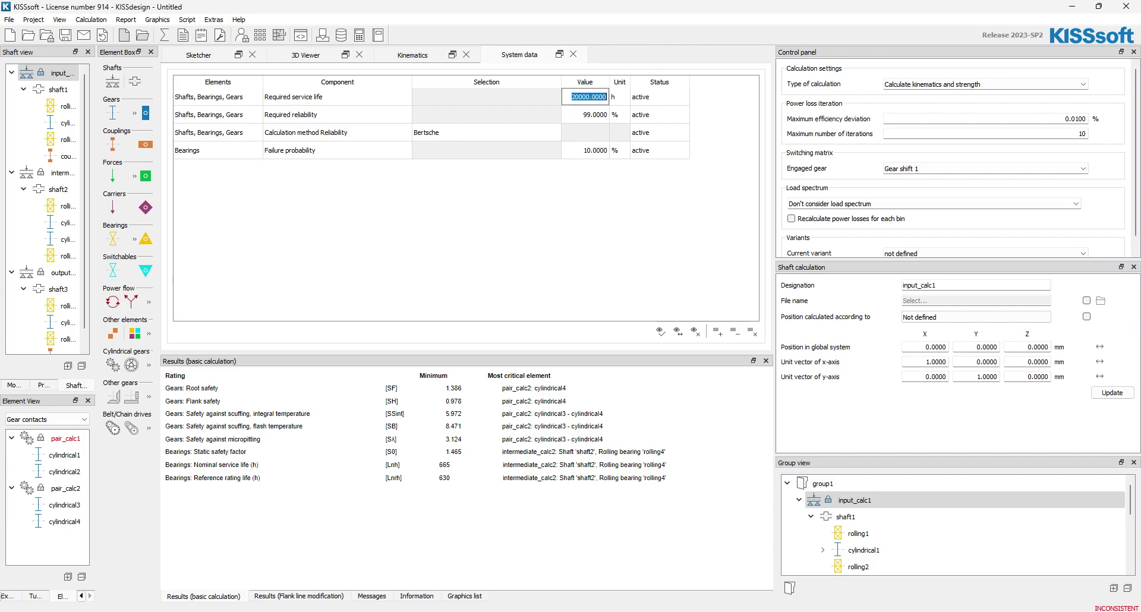
{"action": "type", "text": "500"}
{"action": "key", "text": "Return"}
{"action": "left_click", "coordinate": [164, 35]}
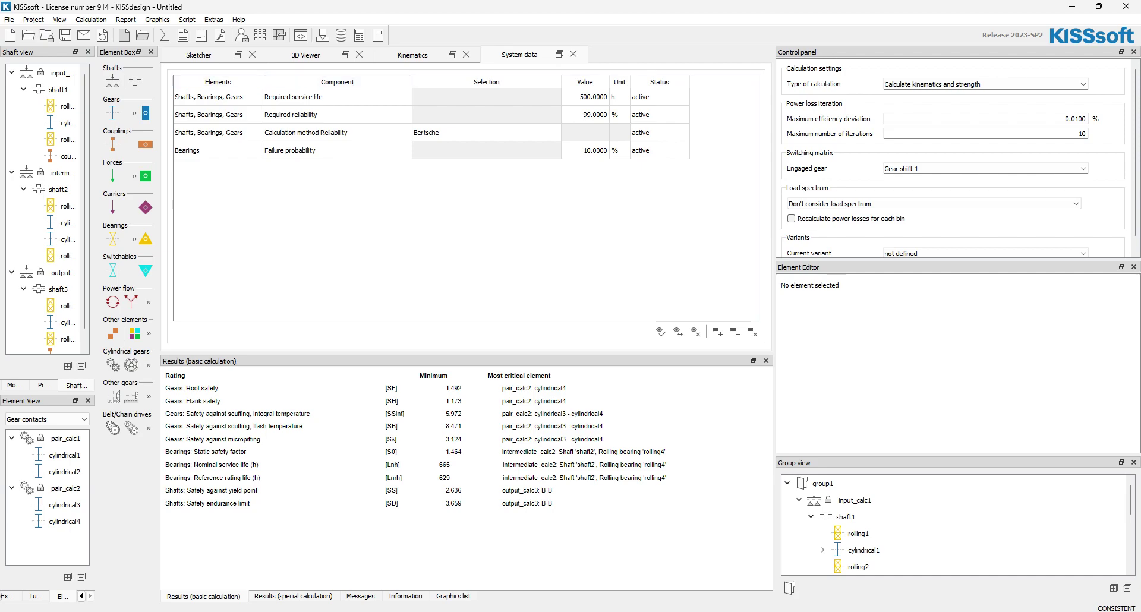
Step: Add a system data row for Shafts, Bearings, Gears and review the components it offers
{"action": "left_click", "coordinate": [717, 332]}
{"action": "double_click", "coordinate": [221, 168]}
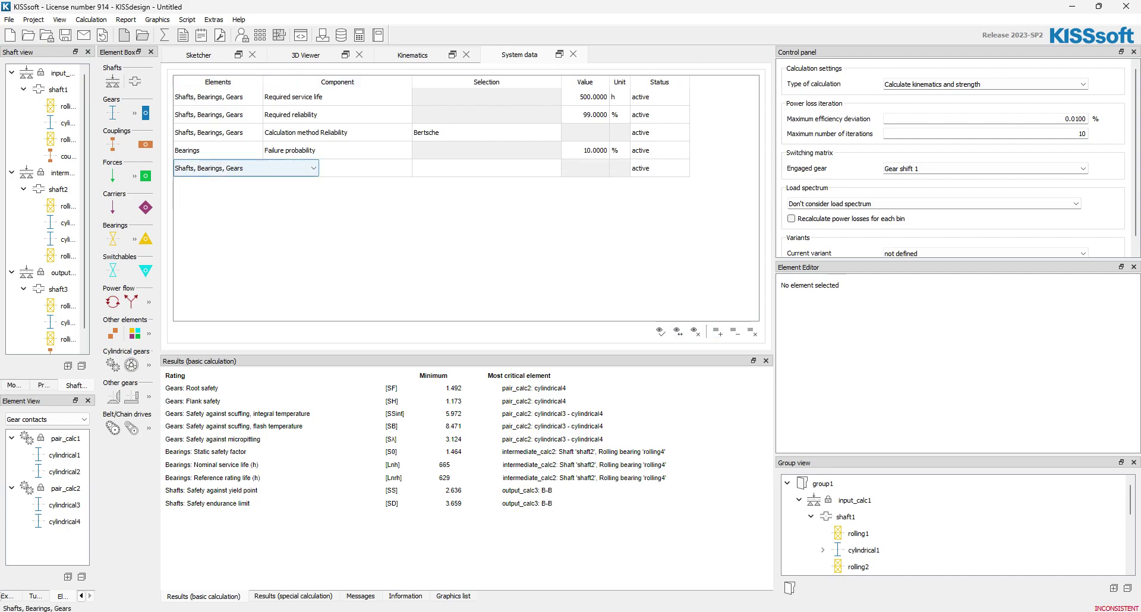
{"action": "left_click", "coordinate": [221, 168]}
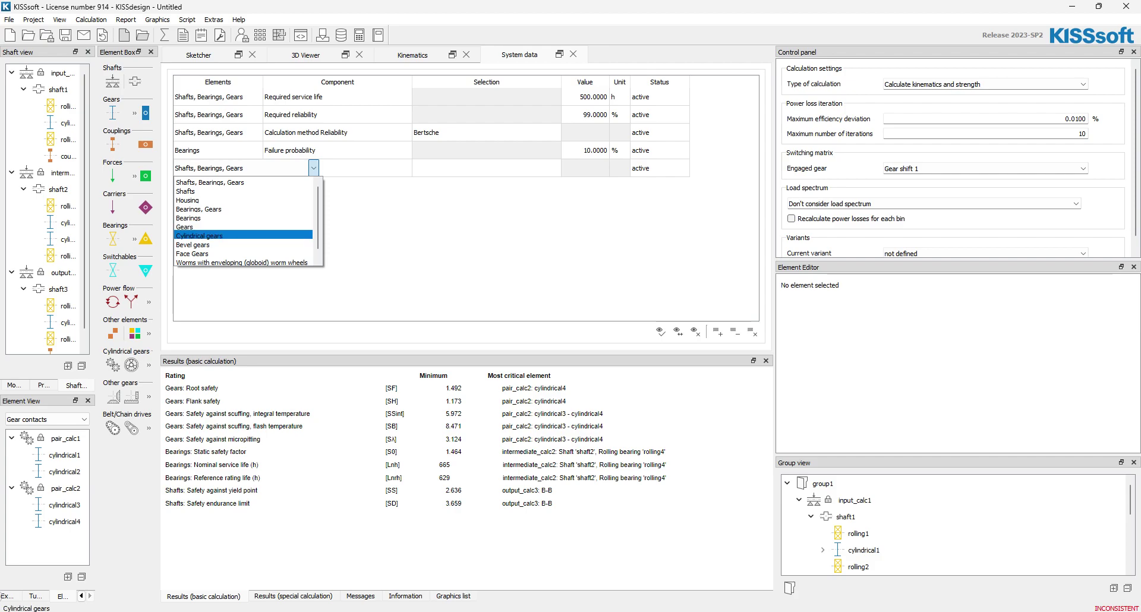
{"action": "left_click", "coordinate": [210, 183]}
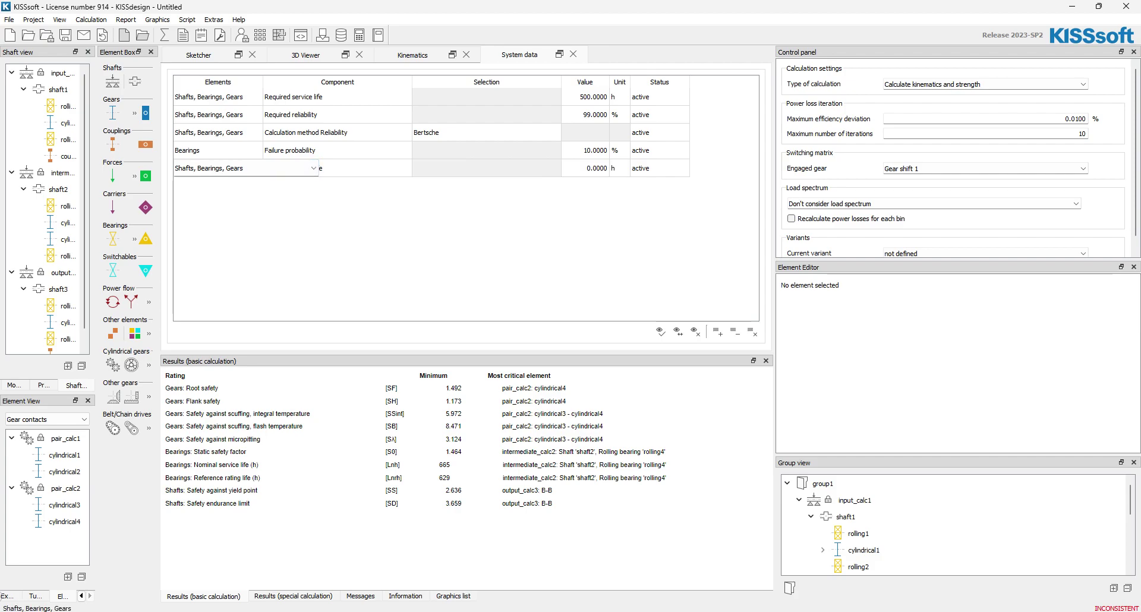
{"action": "left_click", "coordinate": [345, 169]}
{"action": "left_click", "coordinate": [344, 168]}
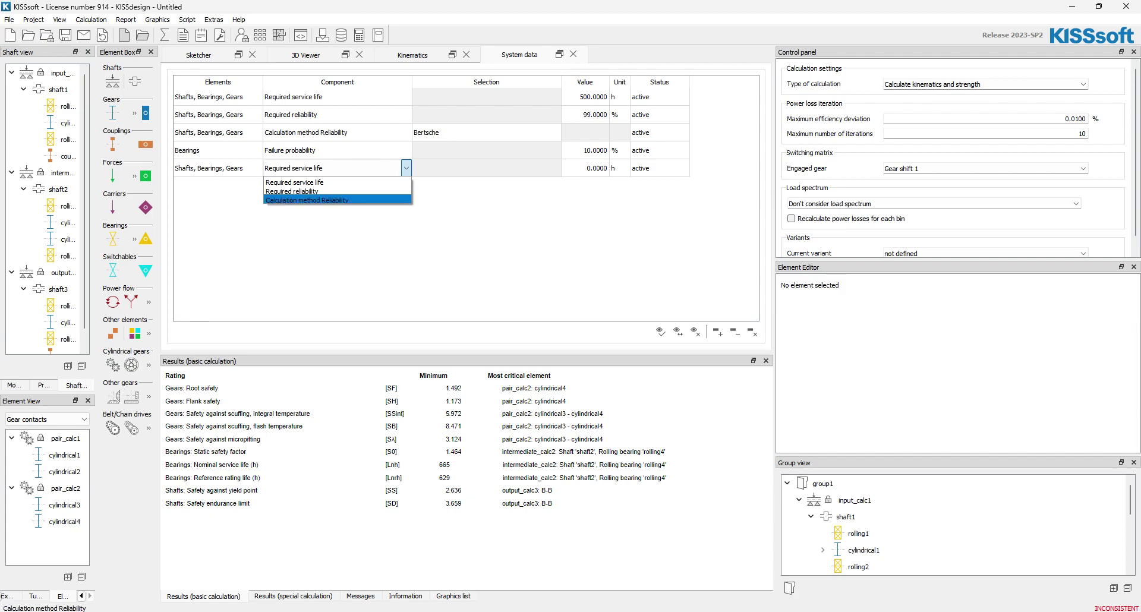
Step: Change the elements of the new system data row to Gears
{"action": "double_click", "coordinate": [221, 169]}
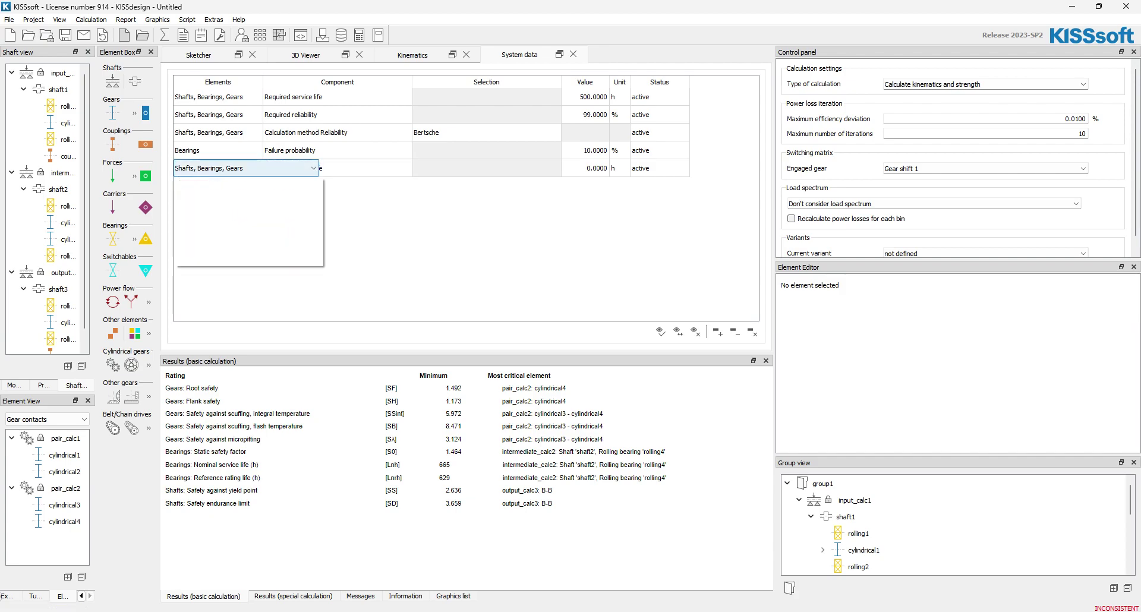
{"action": "key", "text": "Down"}
{"action": "key", "text": "Down"}
{"action": "key", "text": "Down"}
{"action": "key", "text": "Return"}
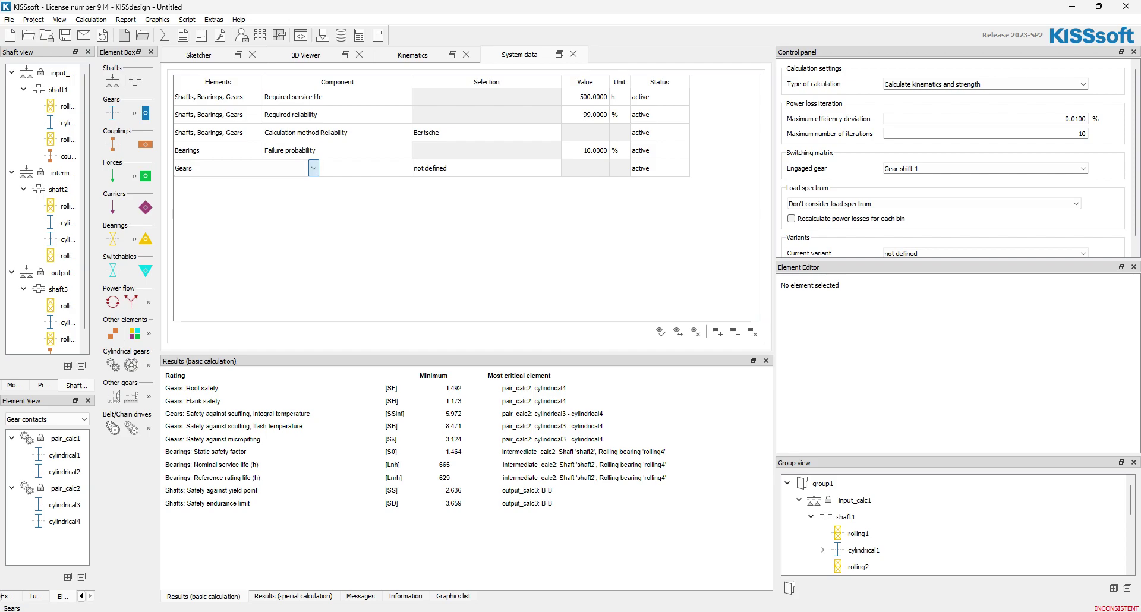
Step: Look through the components offered for the Gears row, including lubricant temperature, required flank safety, axis alignment and torsion
{"action": "double_click", "coordinate": [333, 168]}
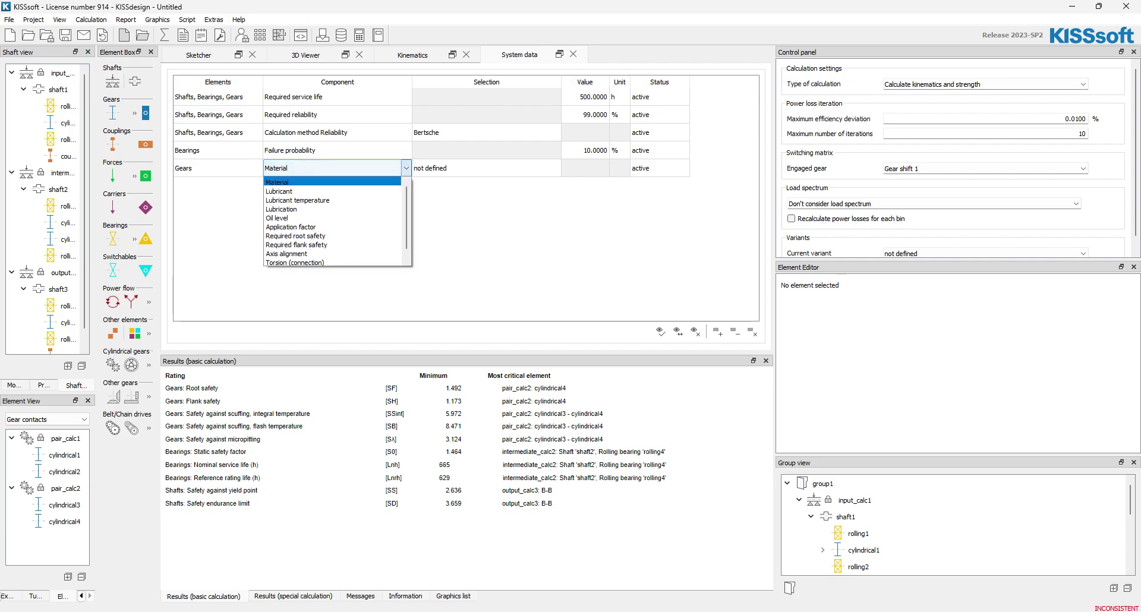
{"action": "key", "text": "Down"}
{"action": "key", "text": "Down"}
{"action": "key", "text": "Down"}
{"action": "key", "text": "Down"}
{"action": "key", "text": "Down"}
{"action": "key", "text": "Down"}
{"action": "key", "text": "Down"}
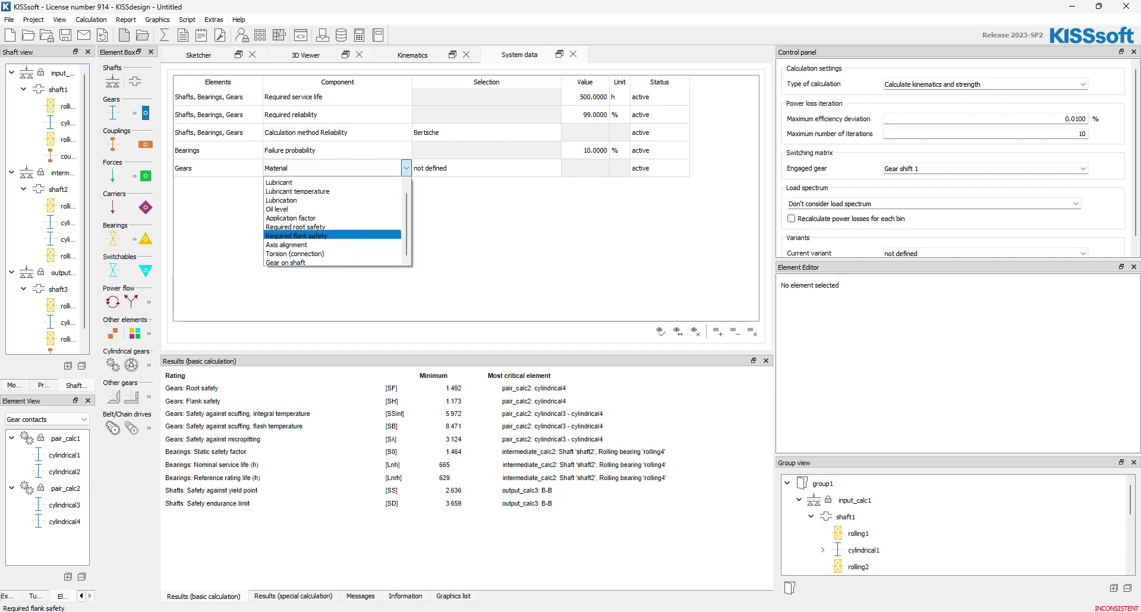
{"action": "key", "text": "Up"}
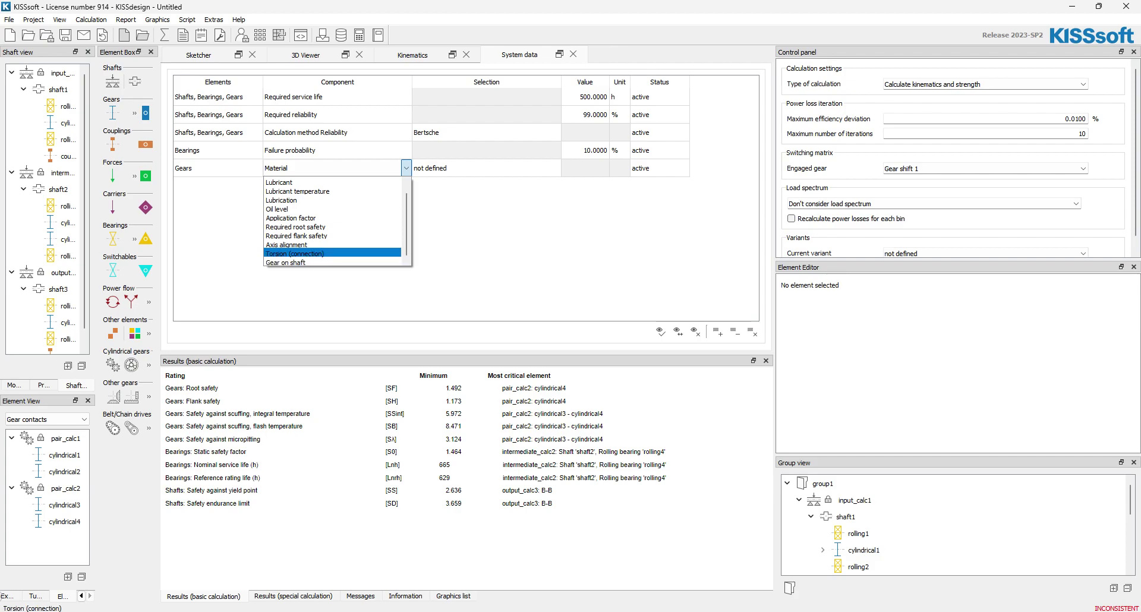
{"action": "key", "text": "Up"}
{"action": "key", "text": "Up"}
{"action": "key", "text": "Up"}
{"action": "key", "text": "Up"}
{"action": "key", "text": "Up"}
{"action": "key", "text": "Up"}
{"action": "key", "text": "Up"}
{"action": "key", "text": "Up"}
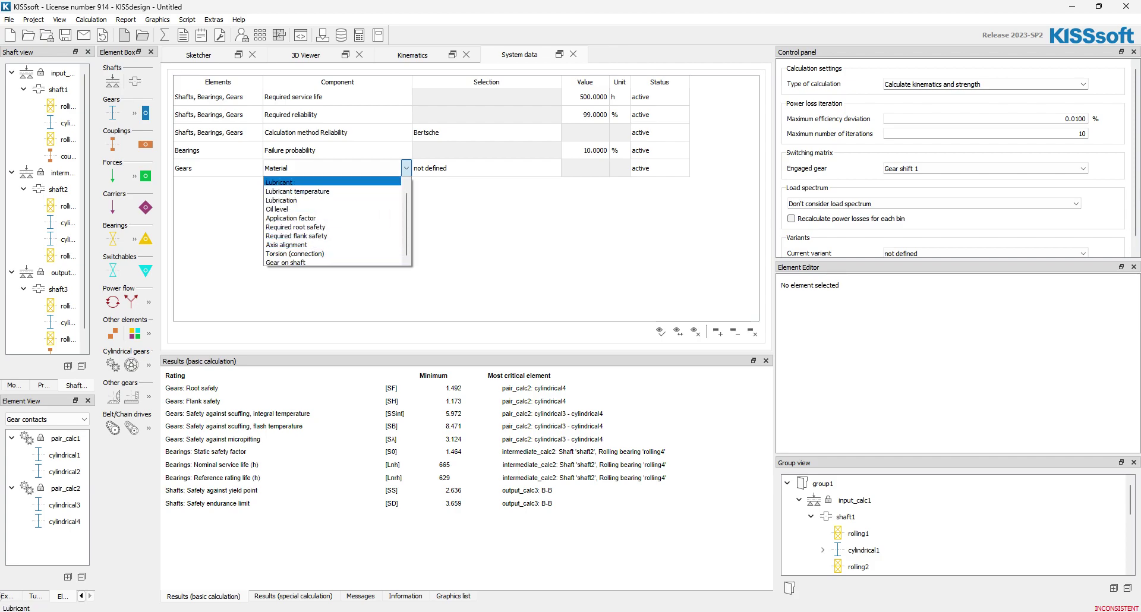
{"action": "key", "text": "Down"}
{"action": "key", "text": "Down"}
{"action": "key", "text": "Down"}
{"action": "key", "text": "Up"}
{"action": "key", "text": "Up"}
{"action": "key", "text": "Up"}
{"action": "key", "text": "Down"}
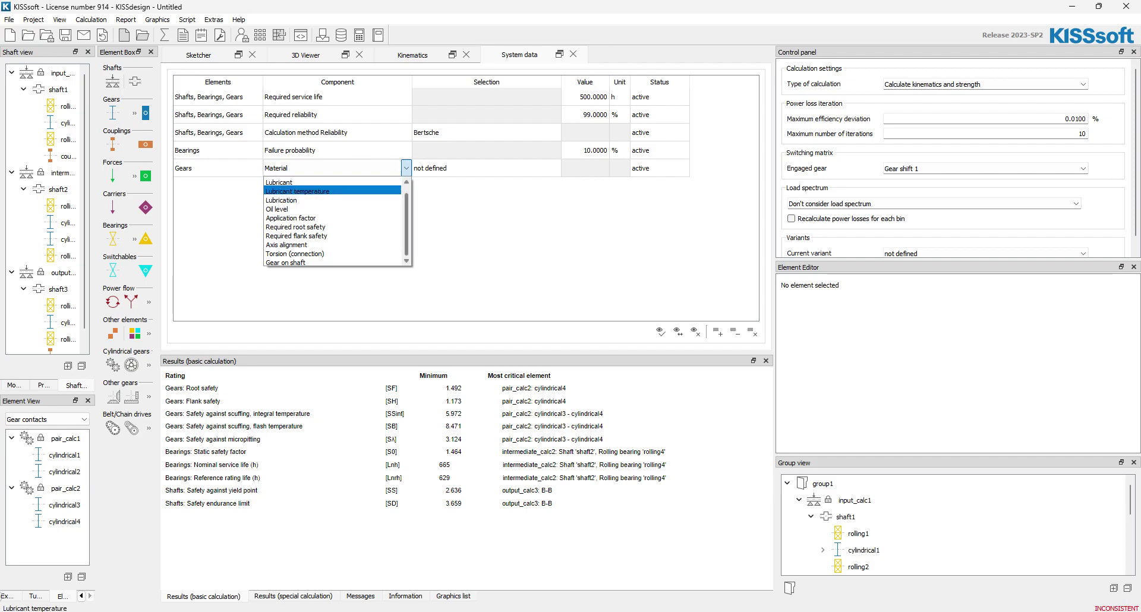
{"action": "key", "text": "Down"}
{"action": "key", "text": "Down"}
{"action": "key", "text": "Down"}
{"action": "key", "text": "Down"}
{"action": "key", "text": "Down"}
{"action": "key", "text": "Down"}
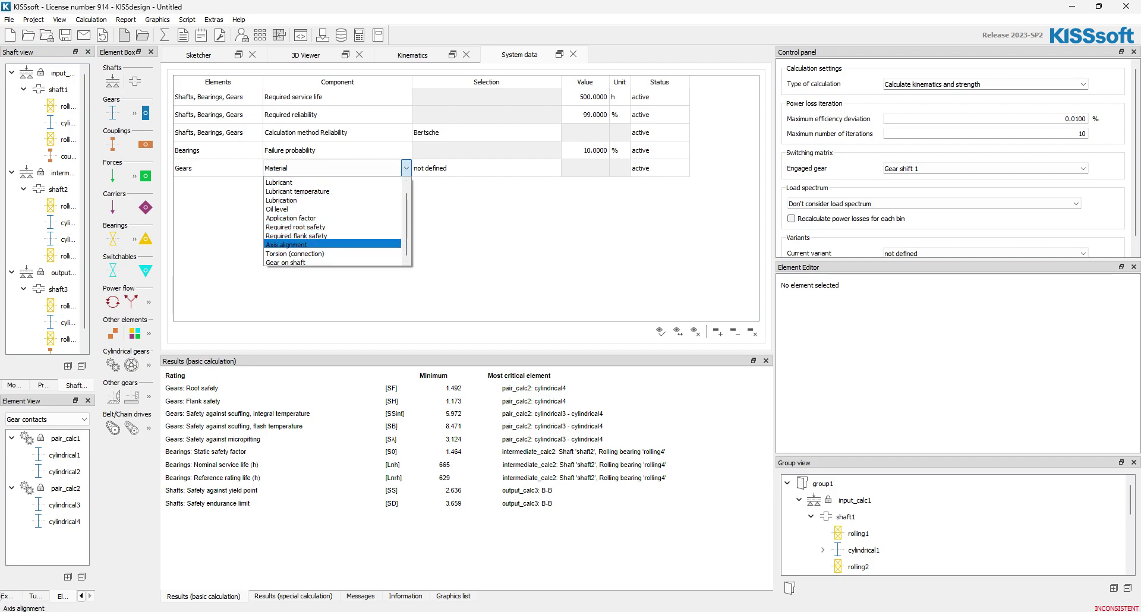
Step: Switch the added row back to Shafts, Bearings, Gears and review its component choices
{"action": "left_click", "coordinate": [218, 168]}
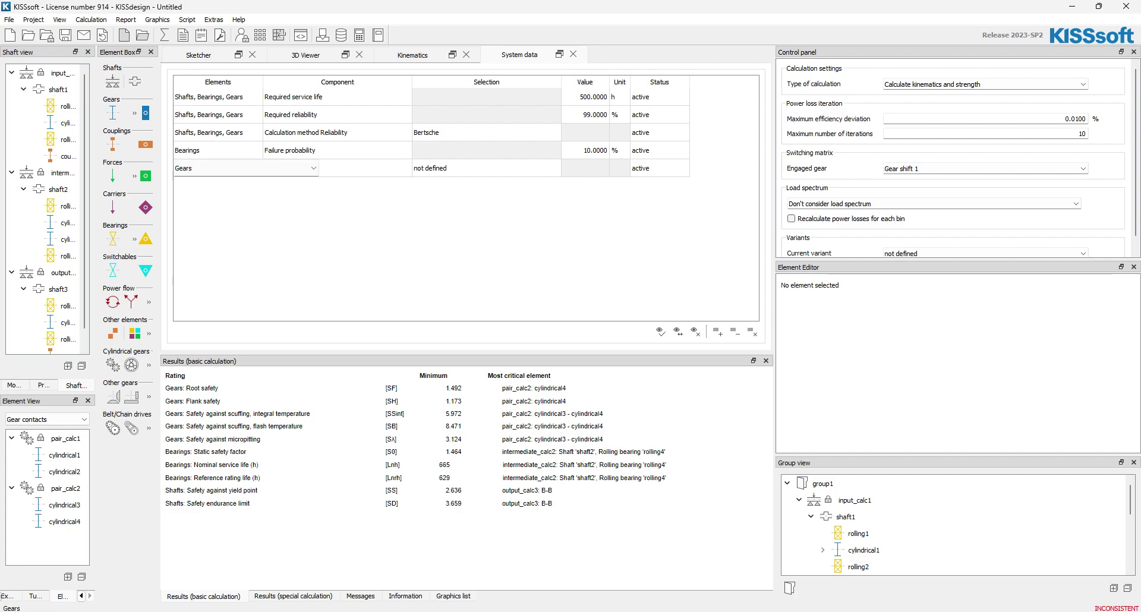
{"action": "left_click", "coordinate": [218, 168]}
{"action": "left_click", "coordinate": [210, 182]}
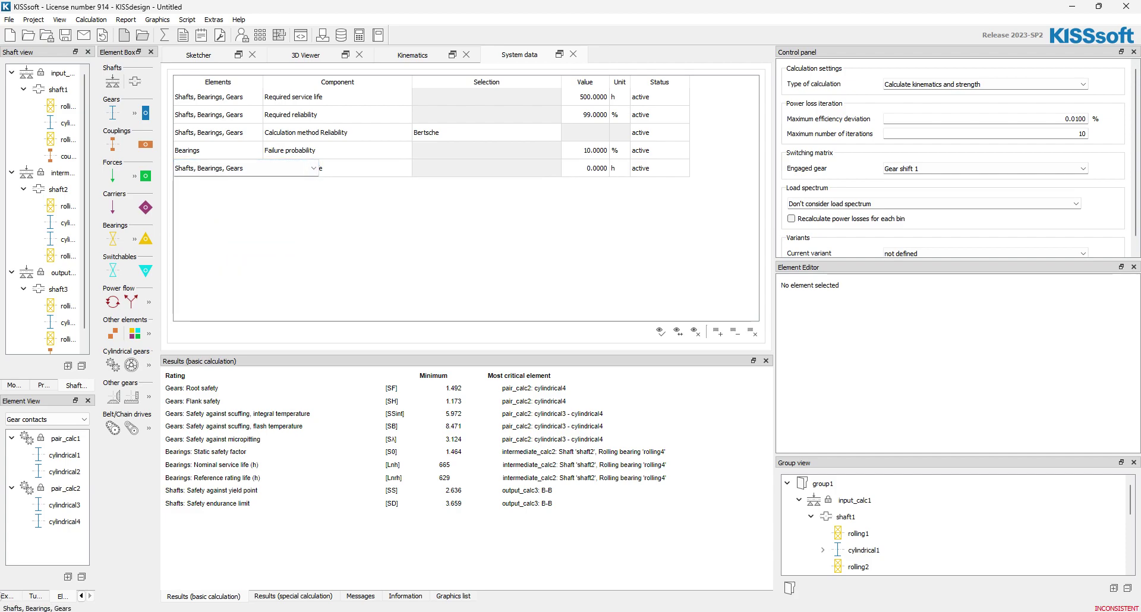
{"action": "left_click", "coordinate": [337, 168]}
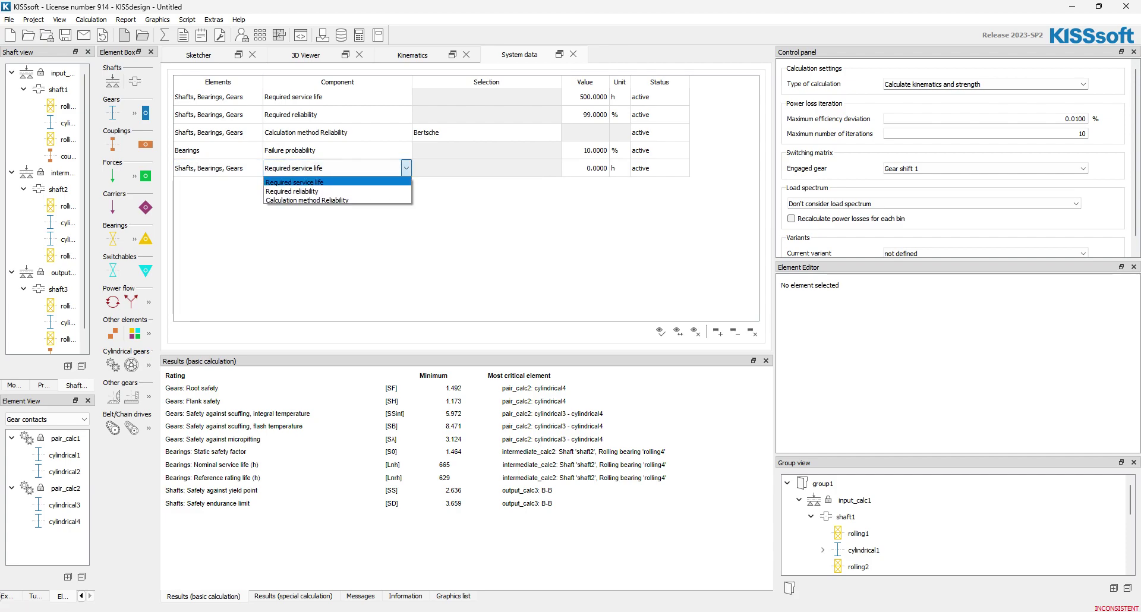
{"action": "left_click", "coordinate": [217, 168]}
{"action": "left_click", "coordinate": [217, 168]}
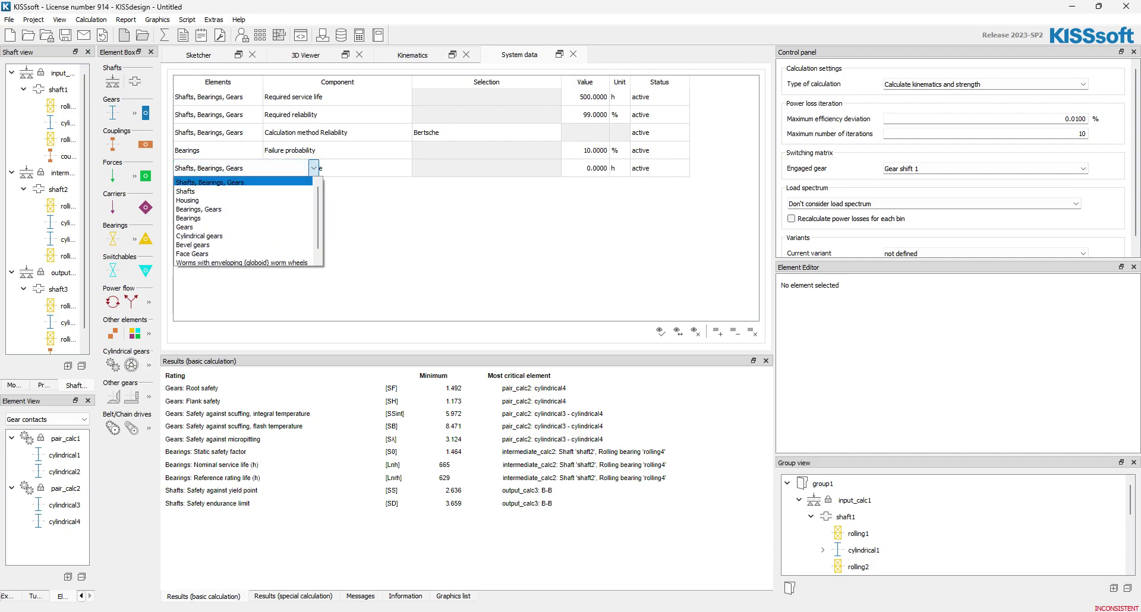
Step: Assign the added row to Gears again and browse its components from application factor to axis alignment, keeping Material
{"action": "left_click", "coordinate": [185, 226]}
{"action": "left_click", "coordinate": [362, 168]}
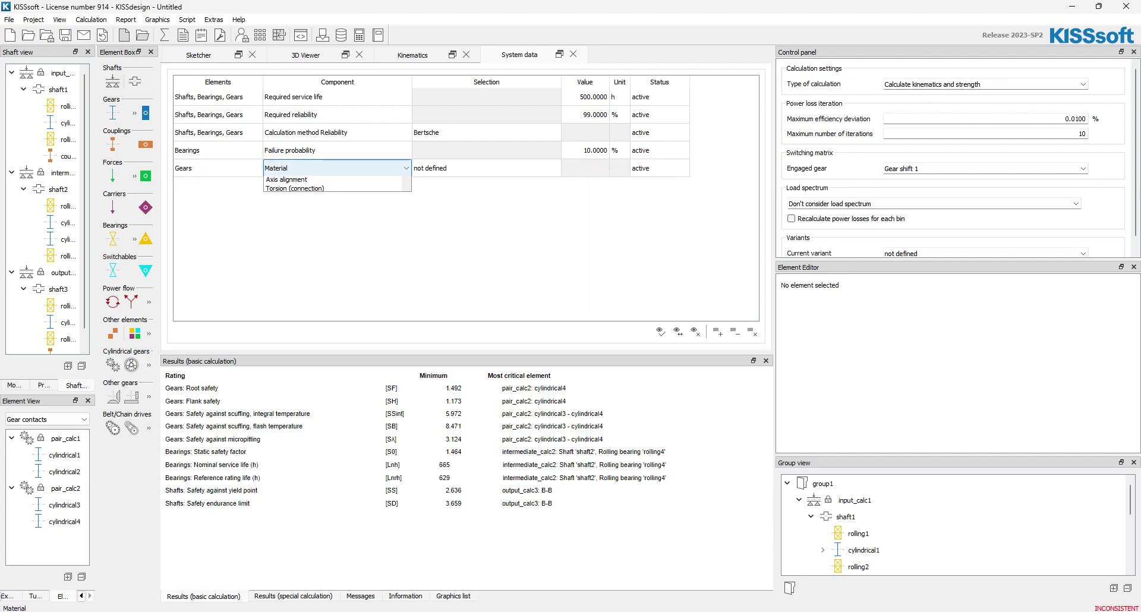
{"action": "left_click", "coordinate": [361, 168]}
{"action": "scroll", "coordinate": [333, 219], "scroll_direction": "down", "scroll_amount": 1}
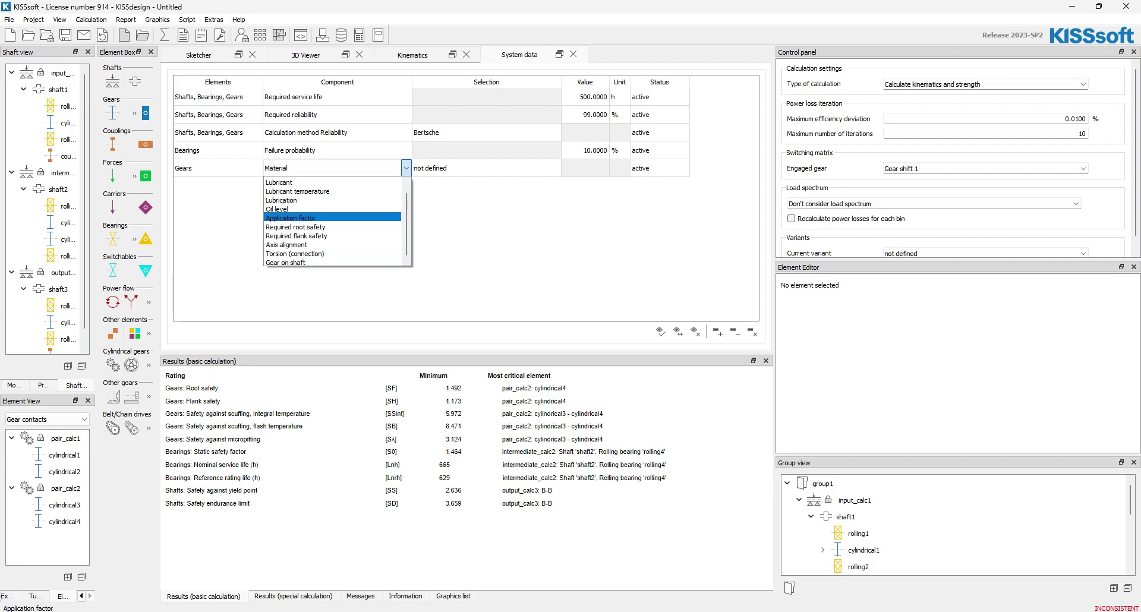
{"action": "key", "text": "Down"}
{"action": "key", "text": "Down"}
{"action": "key", "text": "Down"}
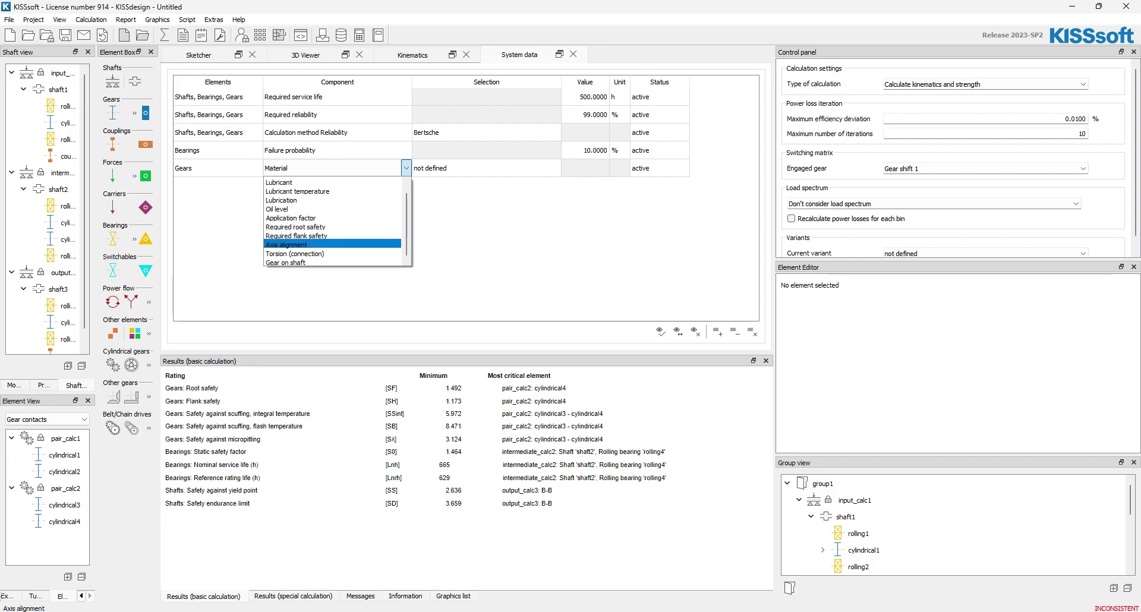
{"action": "key", "text": "Up"}
{"action": "key", "text": "Up"}
{"action": "key", "text": "Up"}
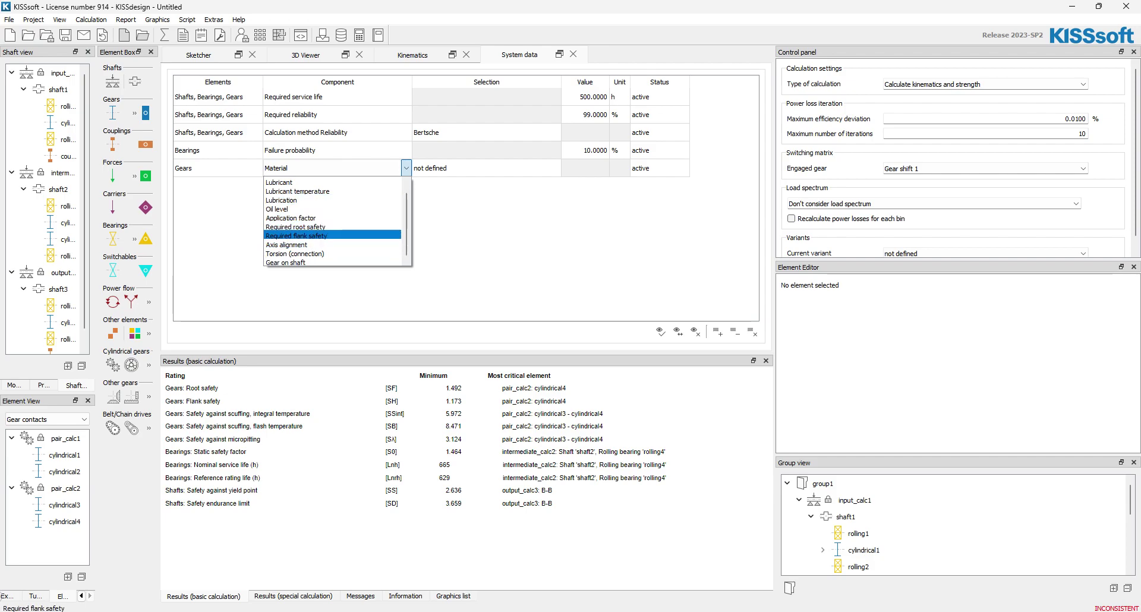
{"action": "key", "text": "Escape"}
Step: Remove the added Gears row from the system data table
{"action": "left_click", "coordinate": [217, 169]}
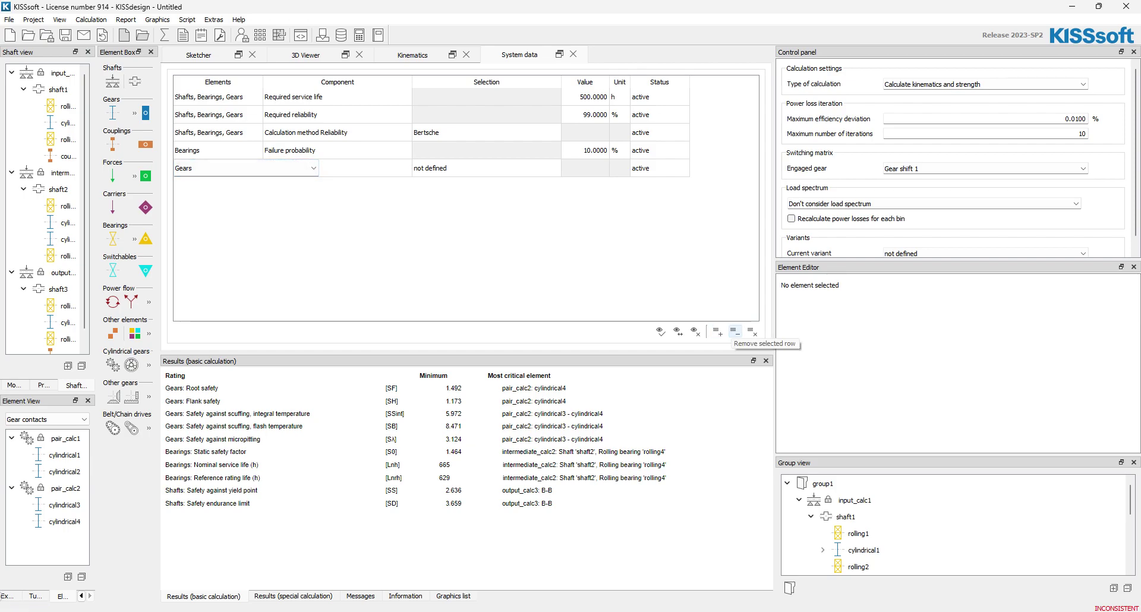
{"action": "left_click", "coordinate": [734, 330]}
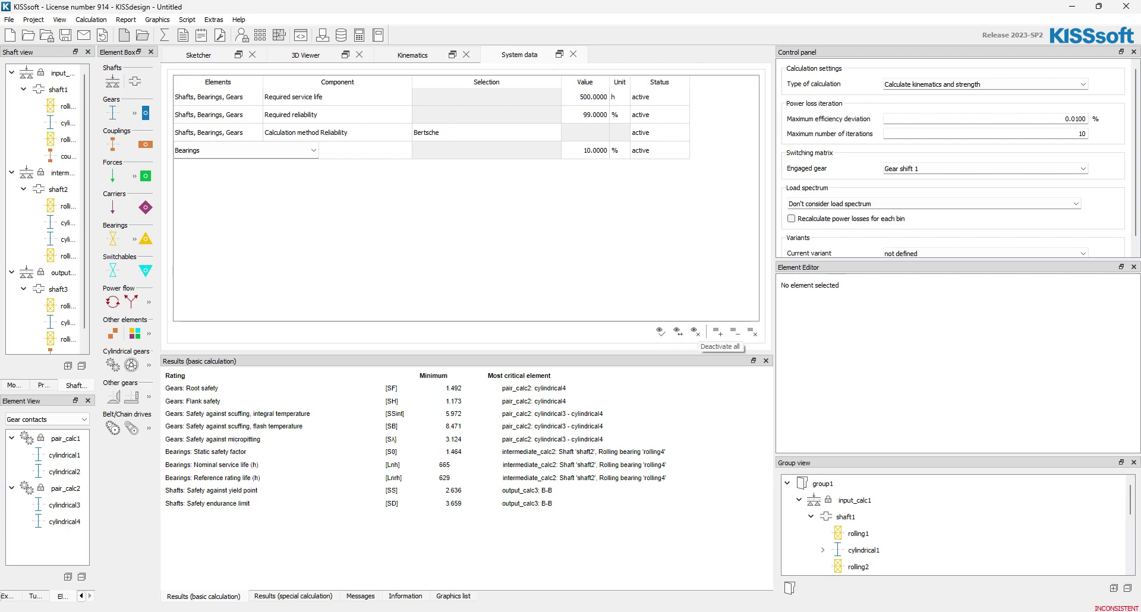
{"action": "left_click", "coordinate": [583, 249]}
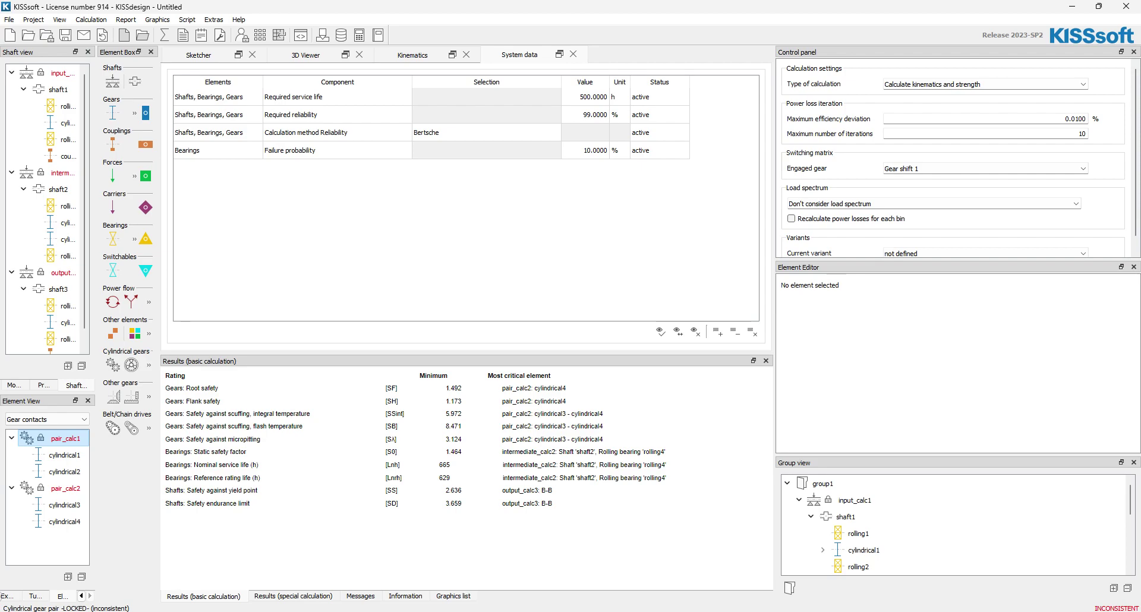
Step: In pair_calc1's contact analysis, set the resolution to high and the considered load factors to KA=Kγ=Kv=1.00
{"action": "double_click", "coordinate": [64, 438]}
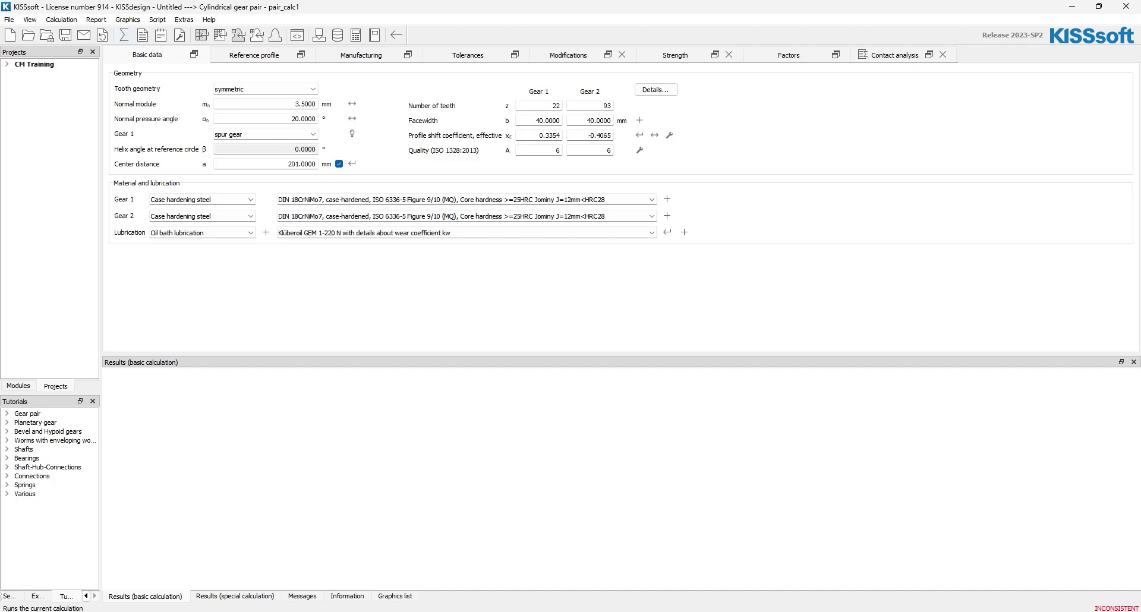
{"action": "left_click", "coordinate": [788, 54]}
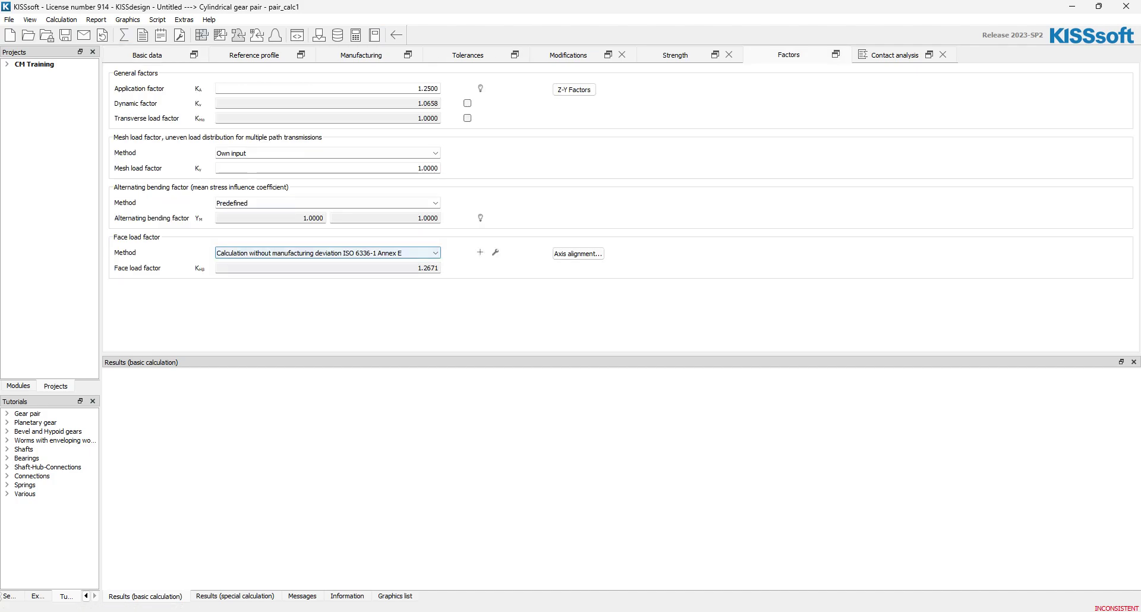
{"action": "left_click", "coordinate": [894, 55]}
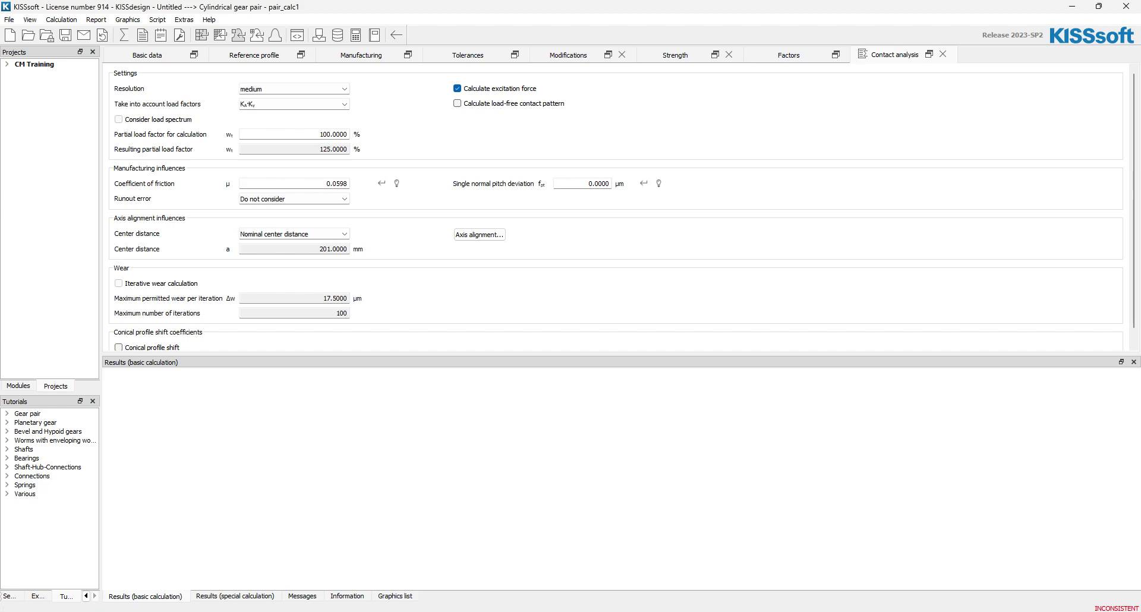
{"action": "left_click", "coordinate": [294, 89]}
{"action": "left_click", "coordinate": [294, 125]}
{"action": "left_click", "coordinate": [294, 104]}
{"action": "left_click", "coordinate": [294, 113]}
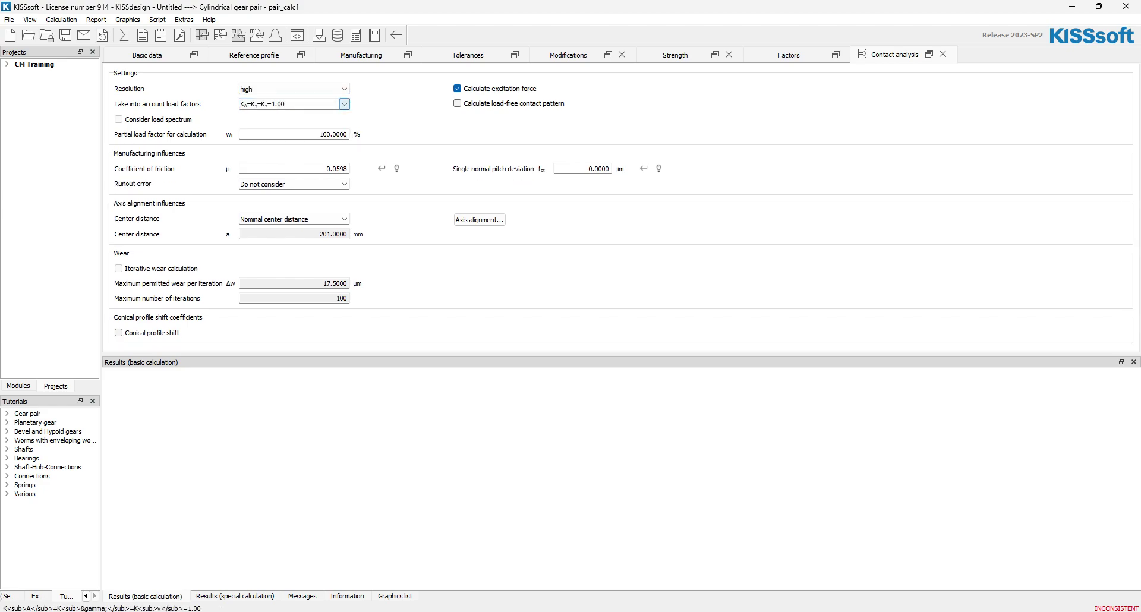
Step: Have the coefficient of friction determined automatically and run the contact analysis for pair_calc1
{"action": "left_click", "coordinate": [381, 168]}
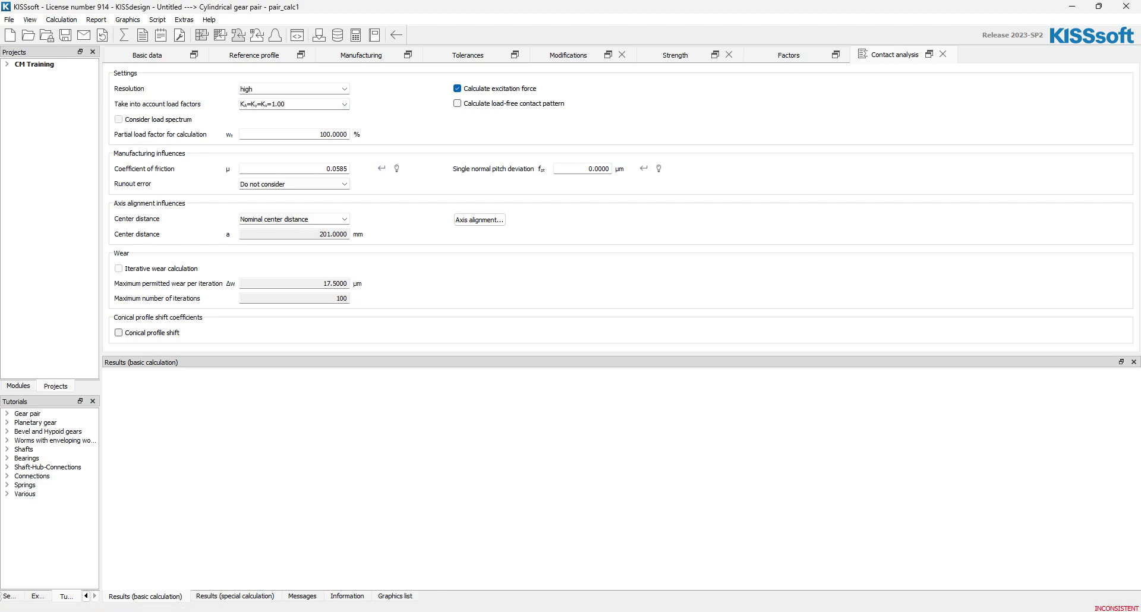
{"action": "left_click", "coordinate": [124, 35]}
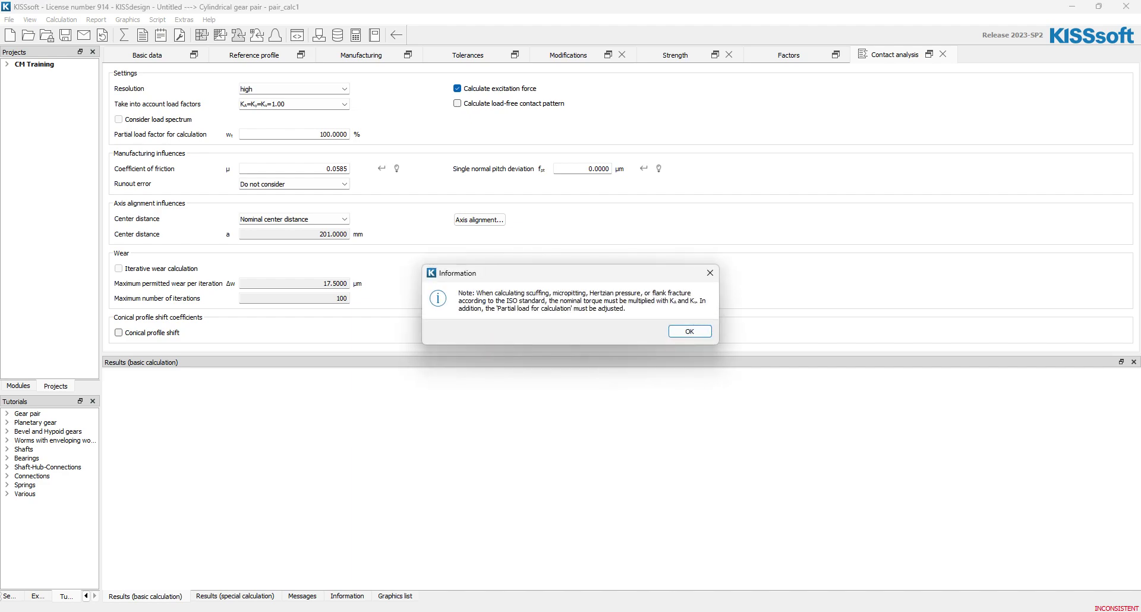
{"action": "key", "text": "Return"}
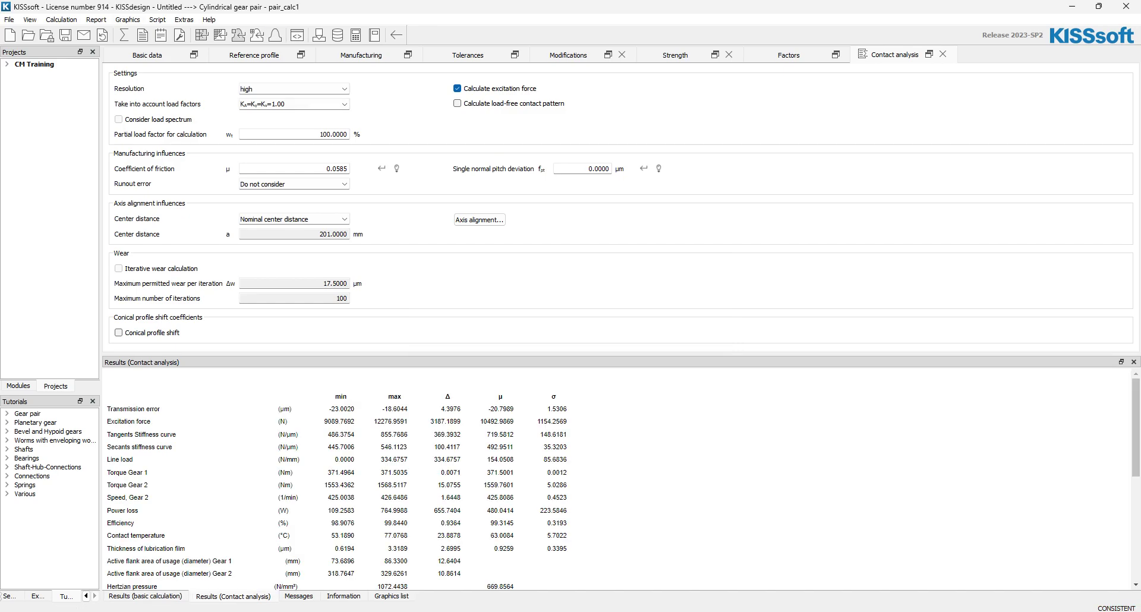
Step: Examine the contact analysis stress distribution on the tooth for Gear A, then return to the gearbox model
{"action": "left_click", "coordinate": [127, 20]}
{"action": "mouse_move", "coordinate": [155, 72]}
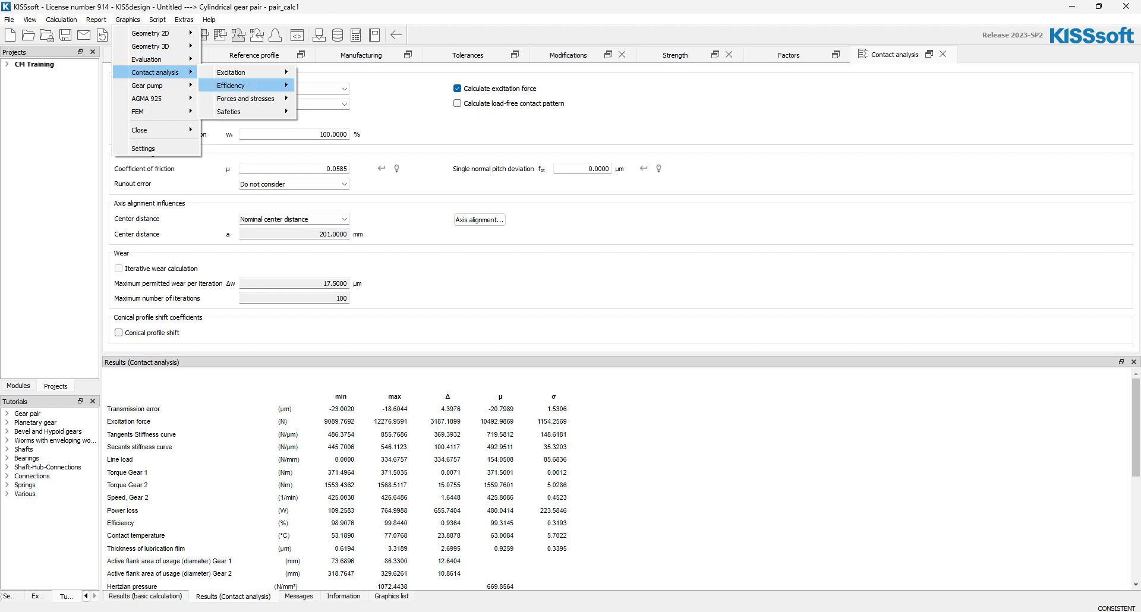
{"action": "mouse_move", "coordinate": [246, 98]}
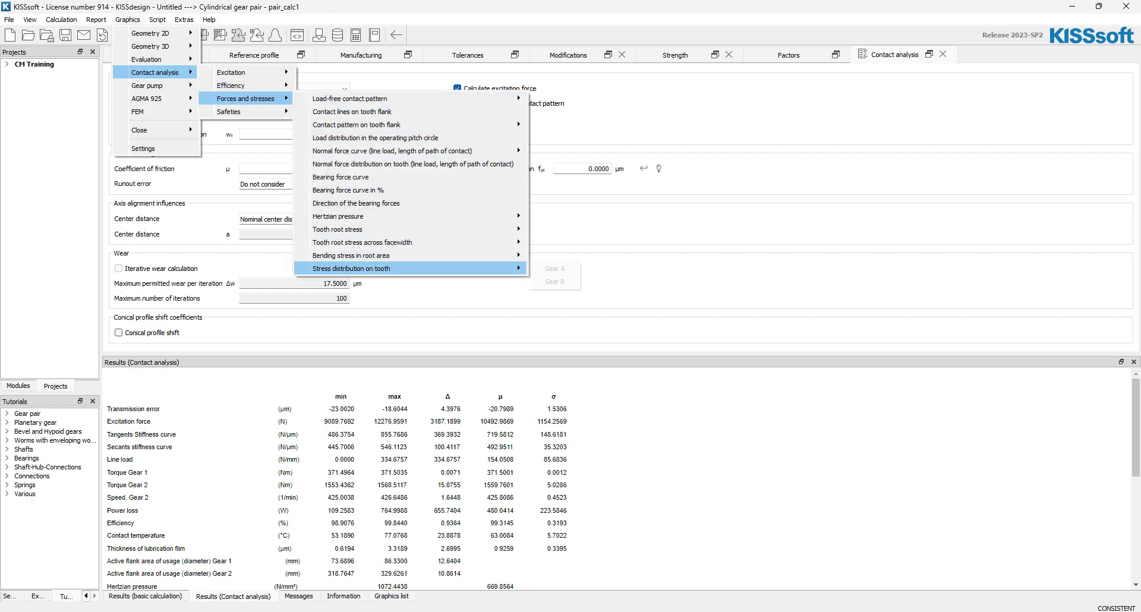
{"action": "left_click", "coordinate": [554, 269]}
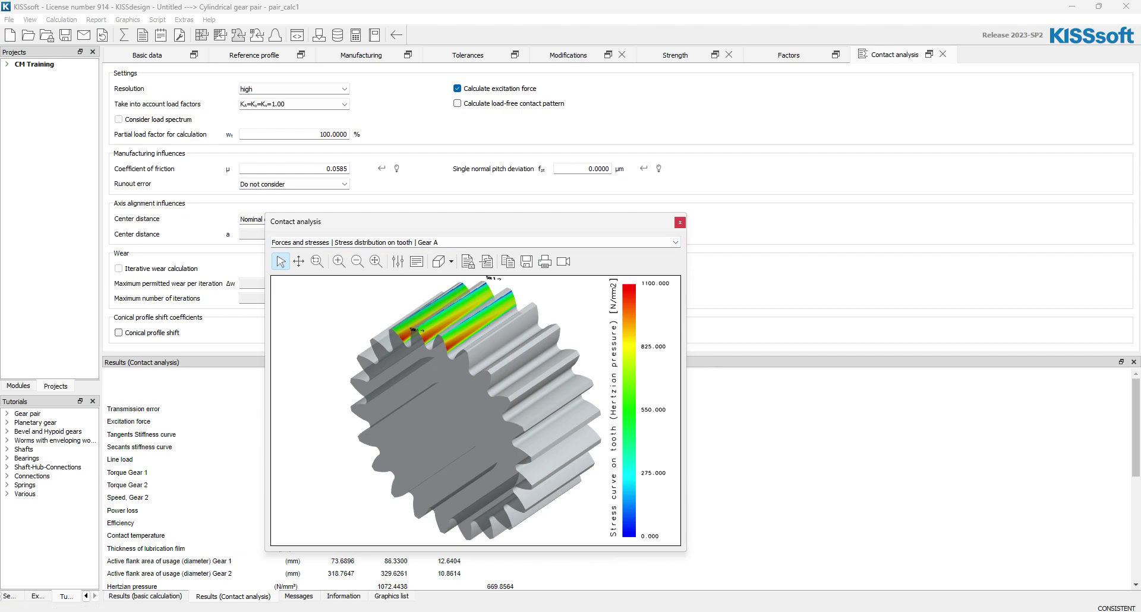
{"action": "left_click", "coordinate": [680, 222]}
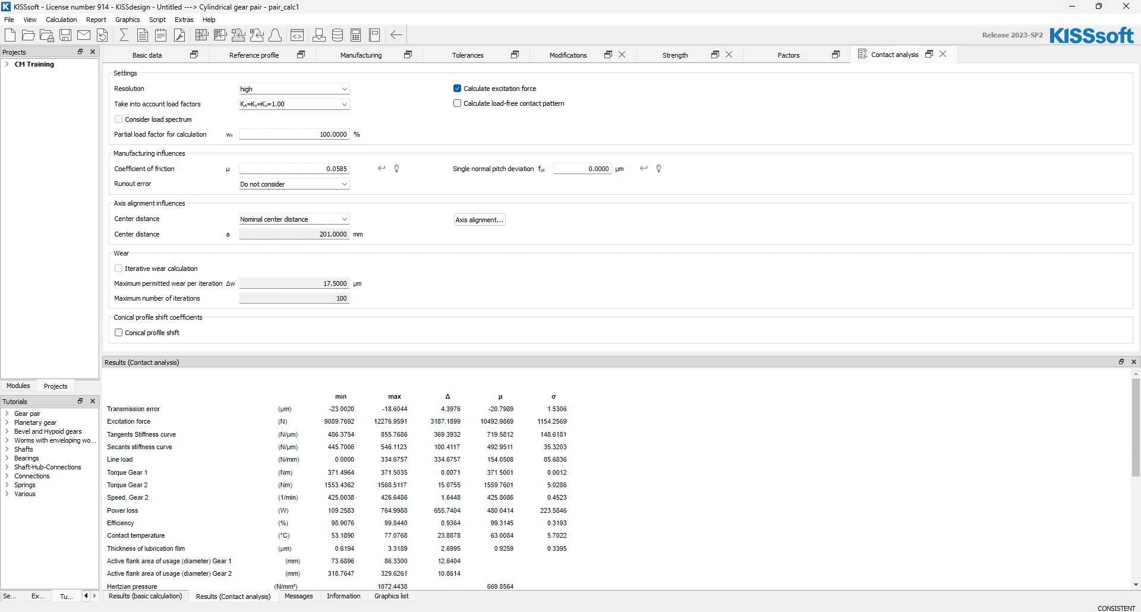
{"action": "left_click", "coordinate": [1126, 6]}
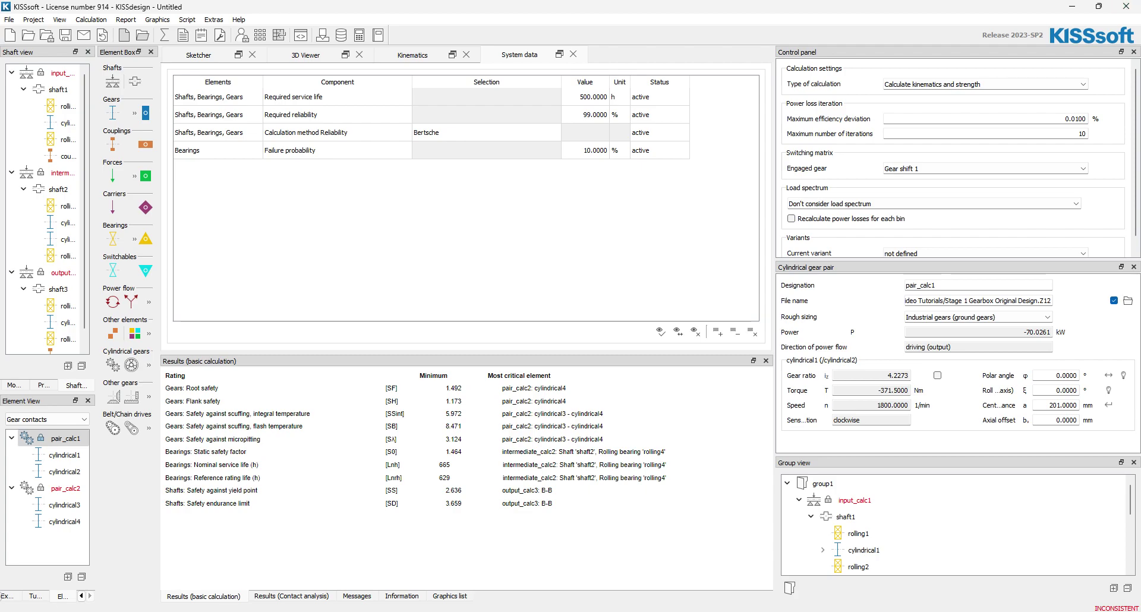
Step: Save the gearbox model as Example.S20 in the Video Tutorials folder
{"action": "left_click", "coordinate": [66, 35]}
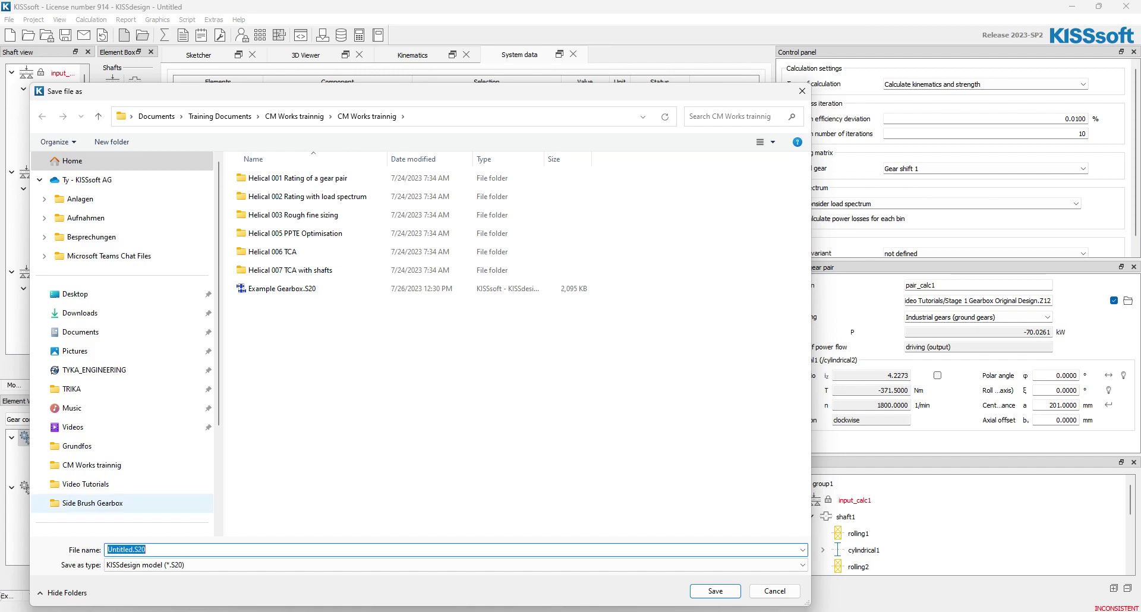
{"action": "left_click", "coordinate": [85, 484]}
{"action": "left_click", "coordinate": [146, 550]}
{"action": "left_click_drag", "start_coordinate": [133, 550], "coordinate": [107, 550]}
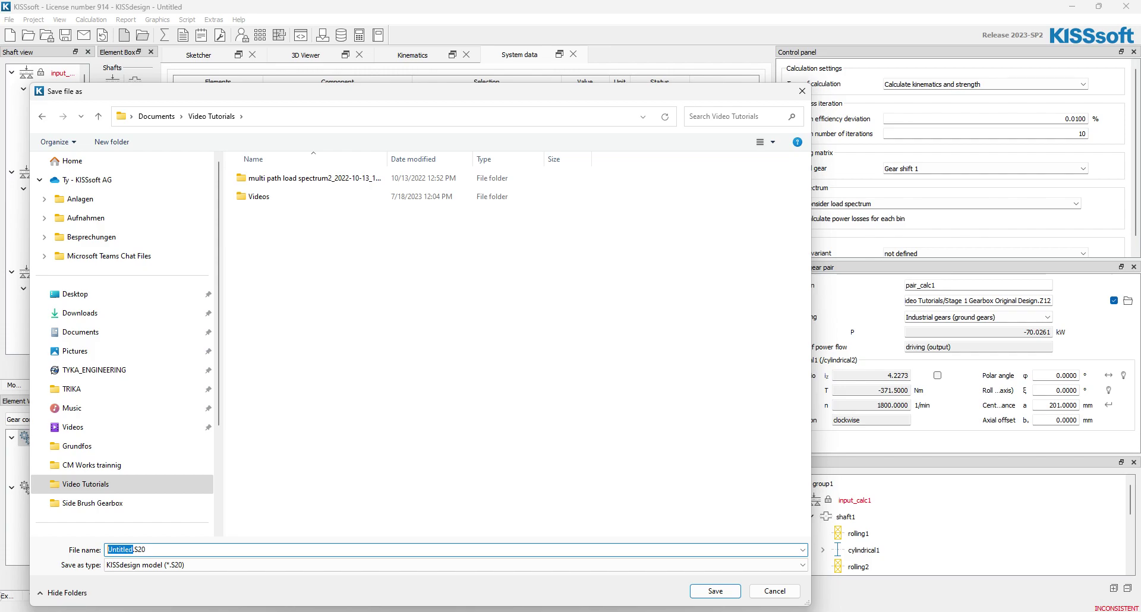
{"action": "type", "text": "Example"}
{"action": "key", "text": "Return"}
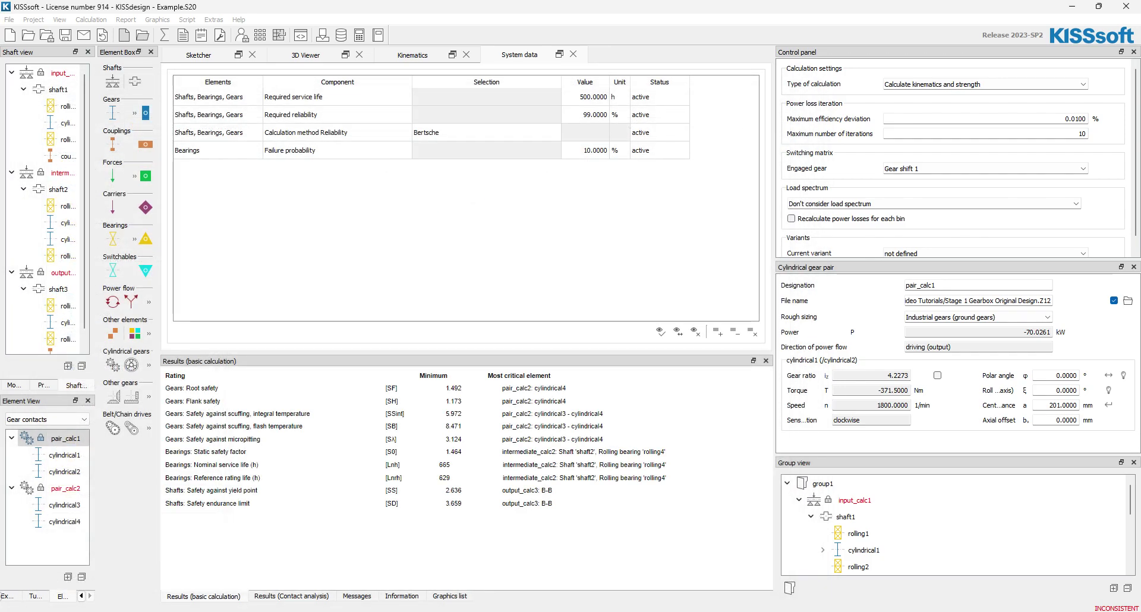